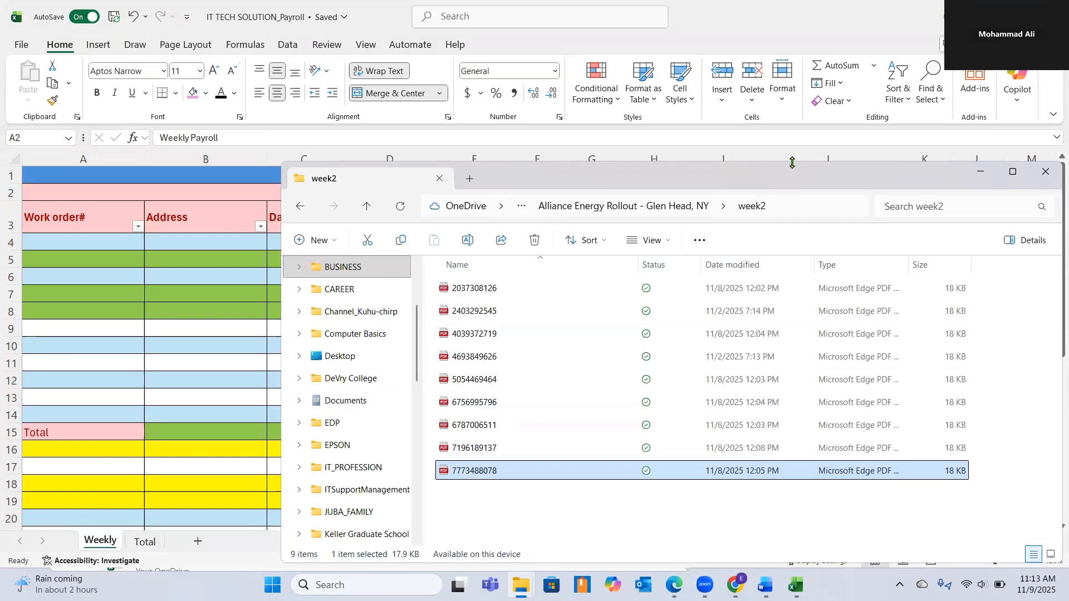
Switch from the payroll workbook to the Edge window holding the week2 work order PDFs and display the first document.
left_click_drag(792, 162, 793, 178)
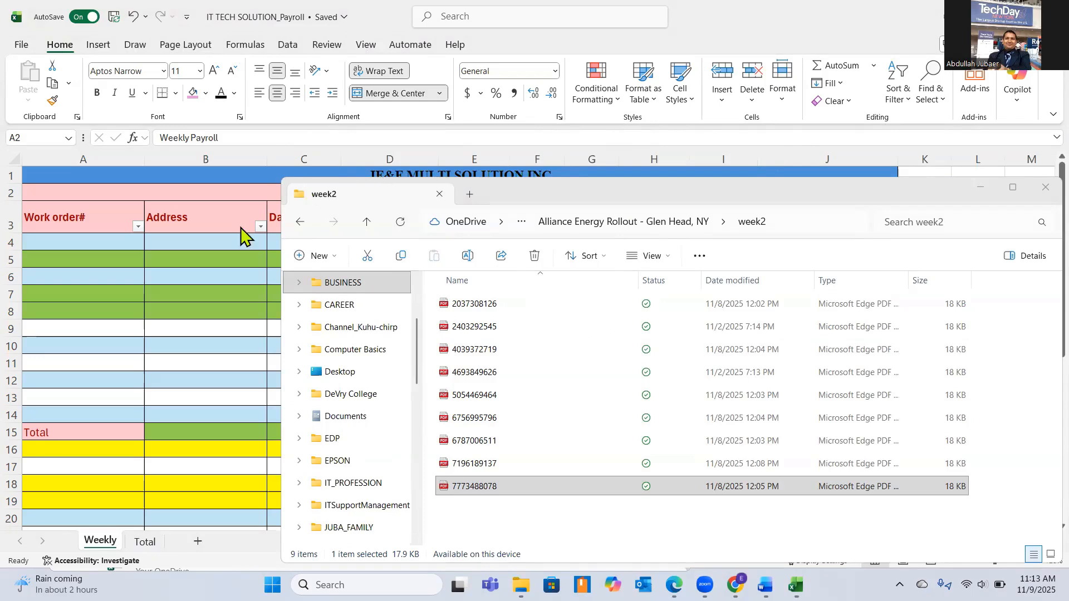
left_click(44, 255)
left_click(65, 239)
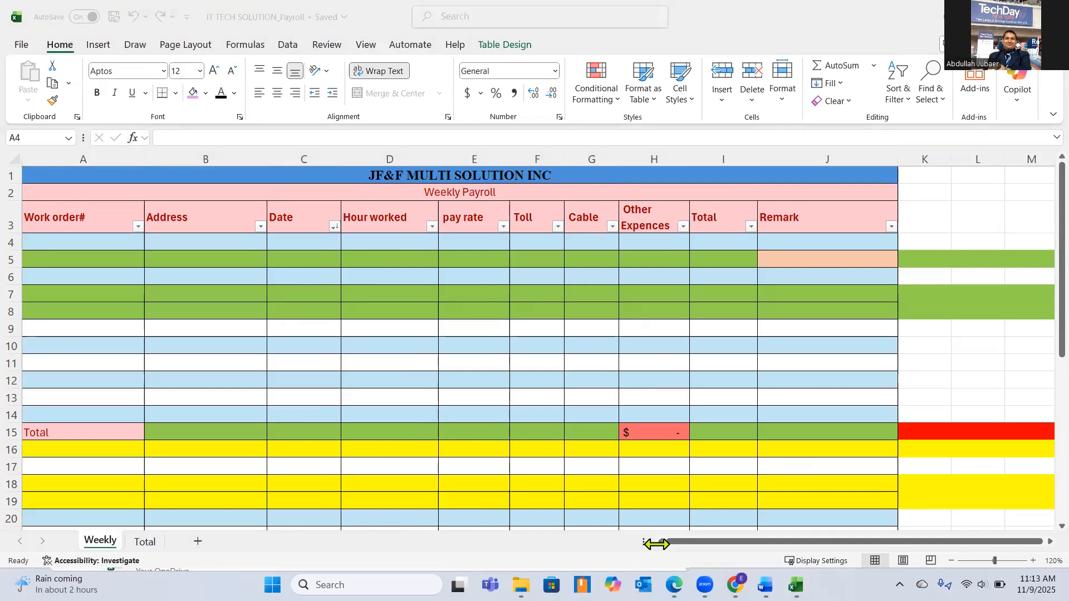
key("alt+Tab")
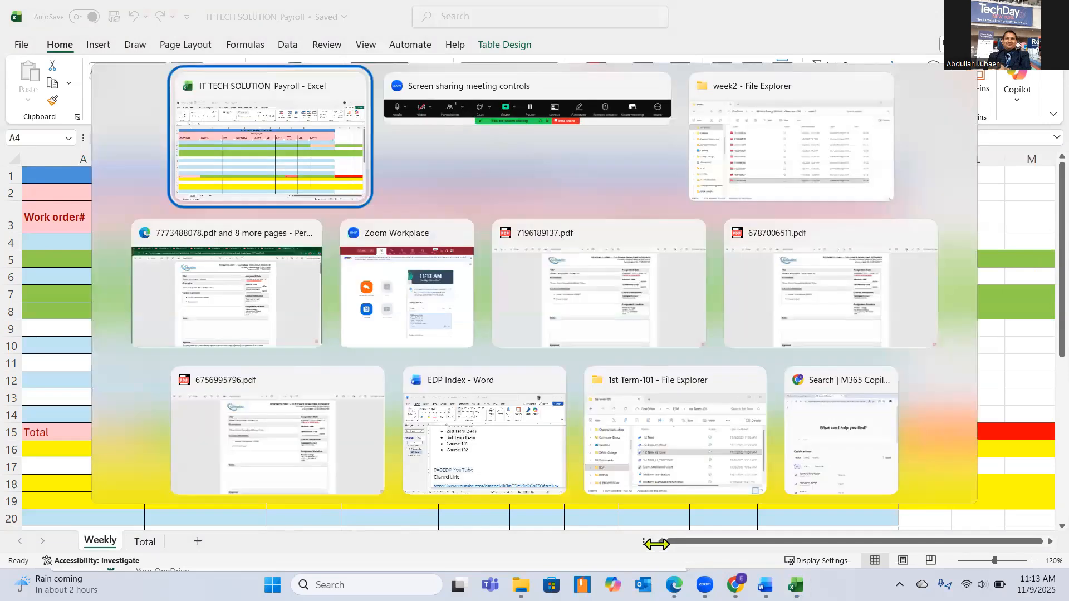
key("Tab")
key("Tab")
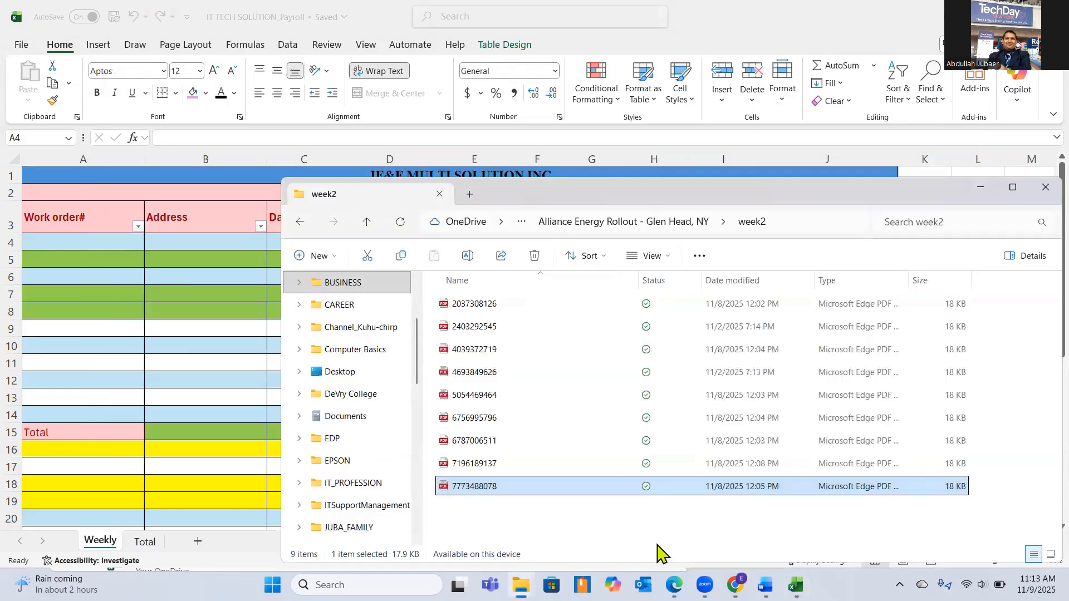
key("alt+Tab")
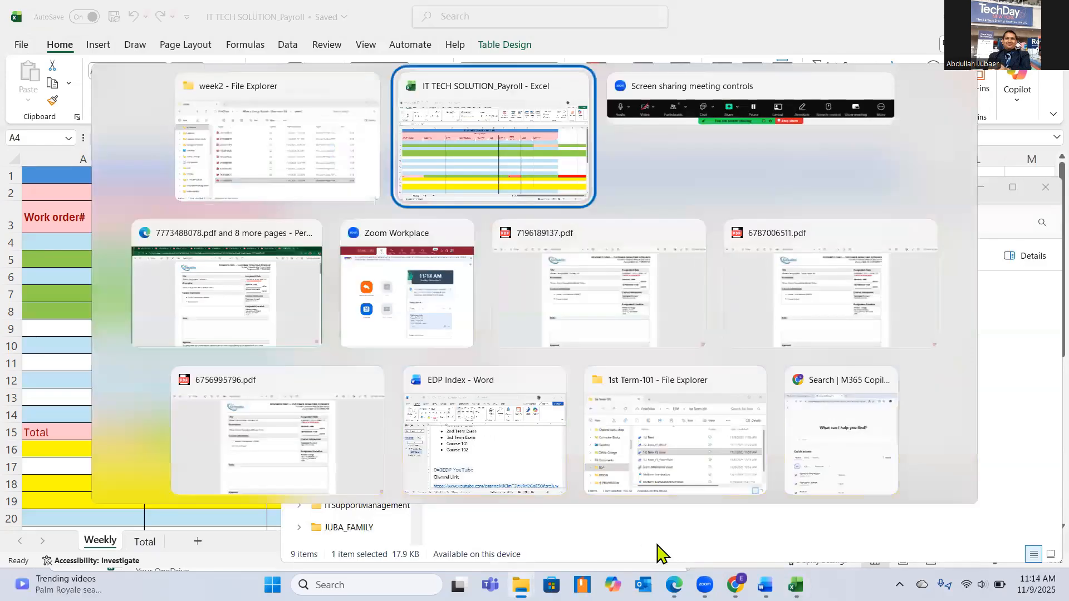
key("Tab")
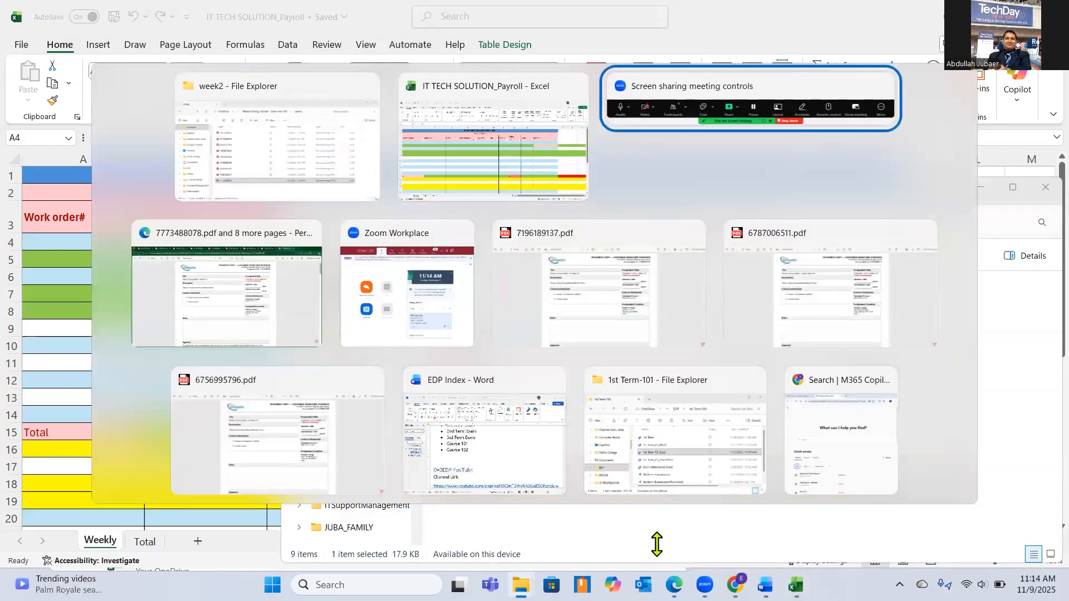
key("Tab")
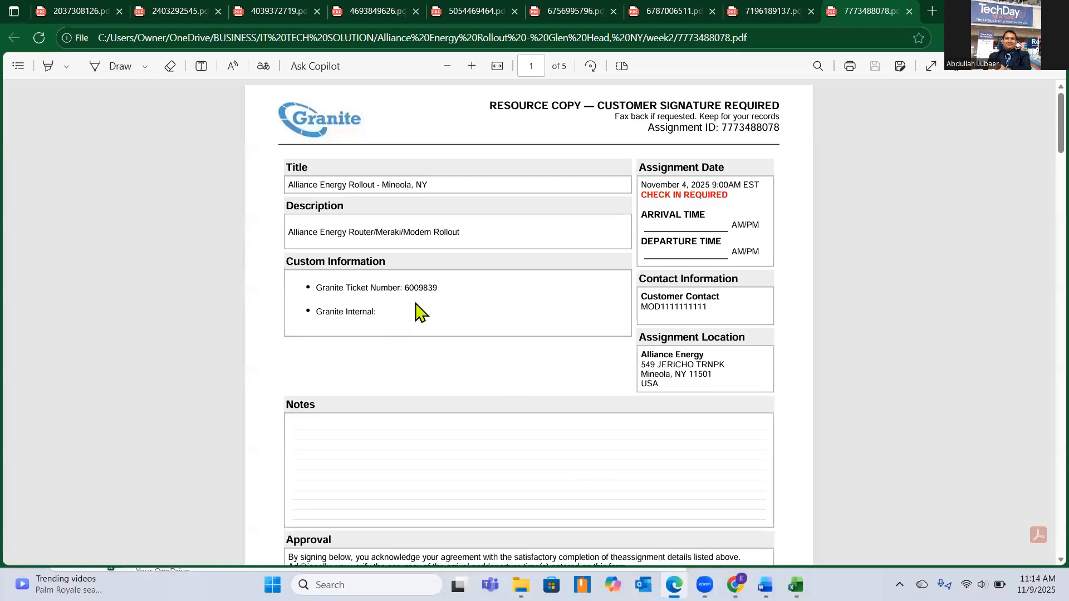
left_click(75, 11)
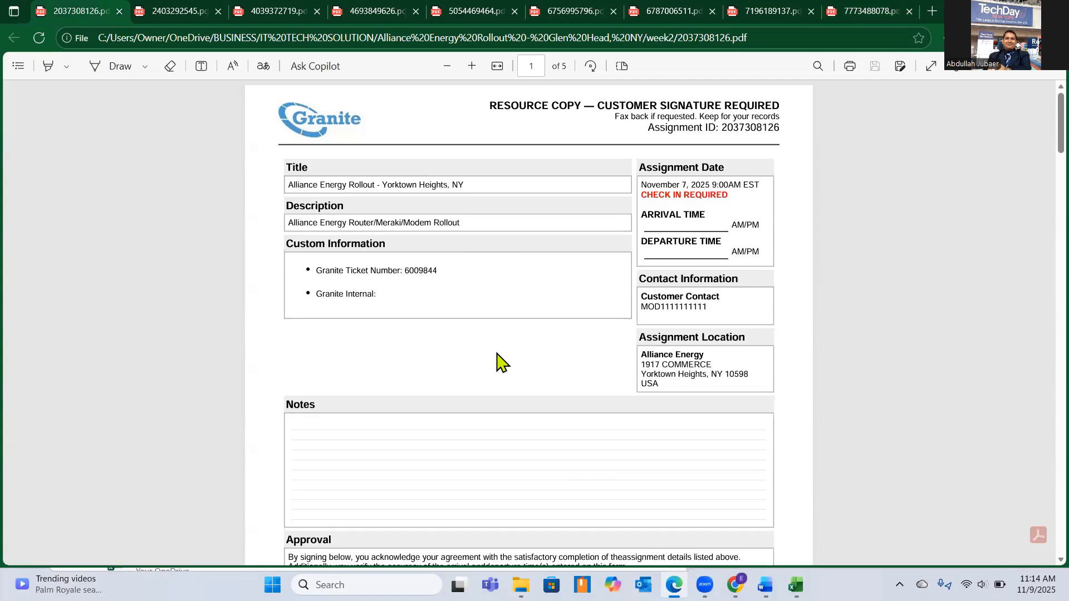
Select the Work order# header in the Excel payroll sheet, and copy the "Assignment ID" label from the first PDF in Edge.
key("alt+Tab")
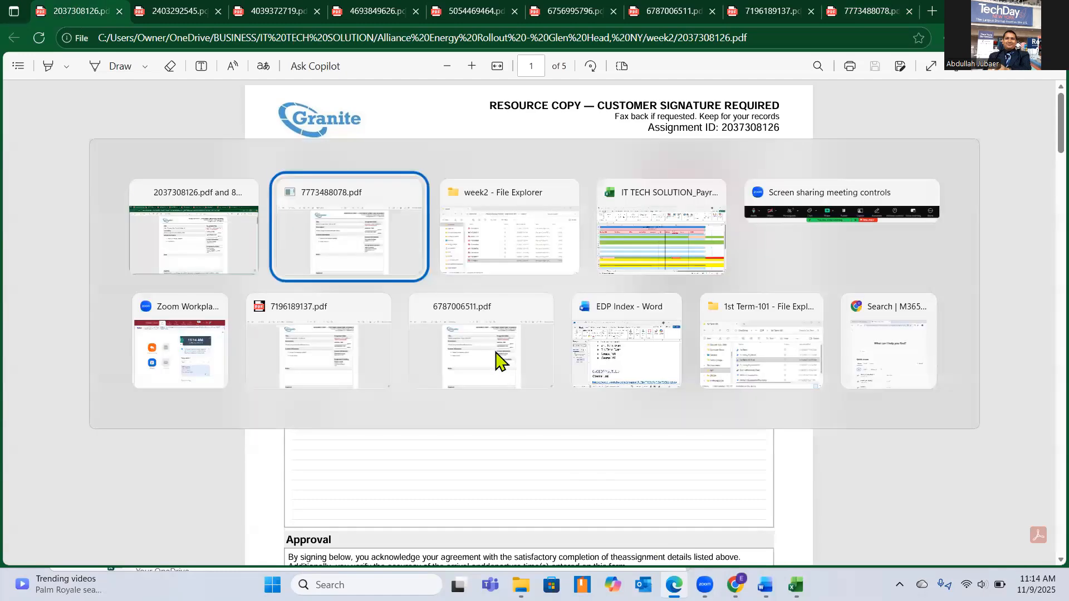
key("Tab")
key("Tab")
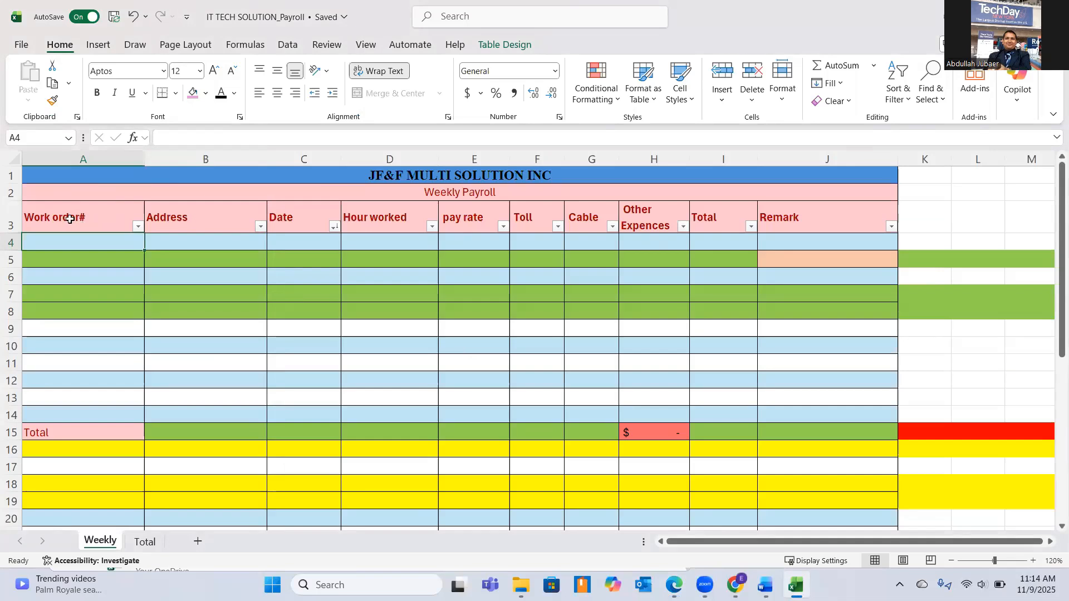
left_click(70, 219)
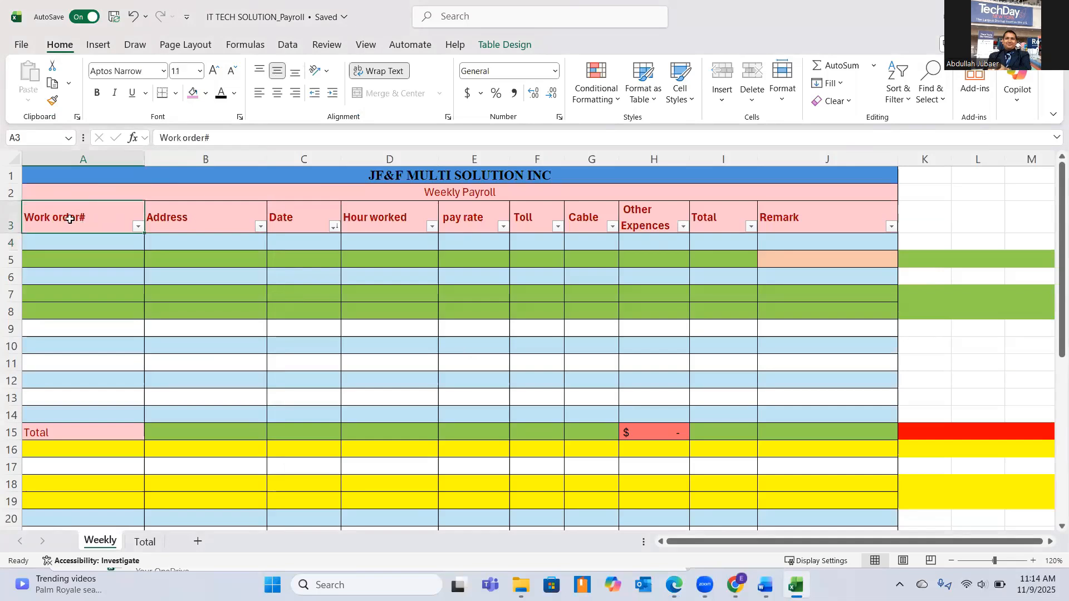
key("alt+Tab")
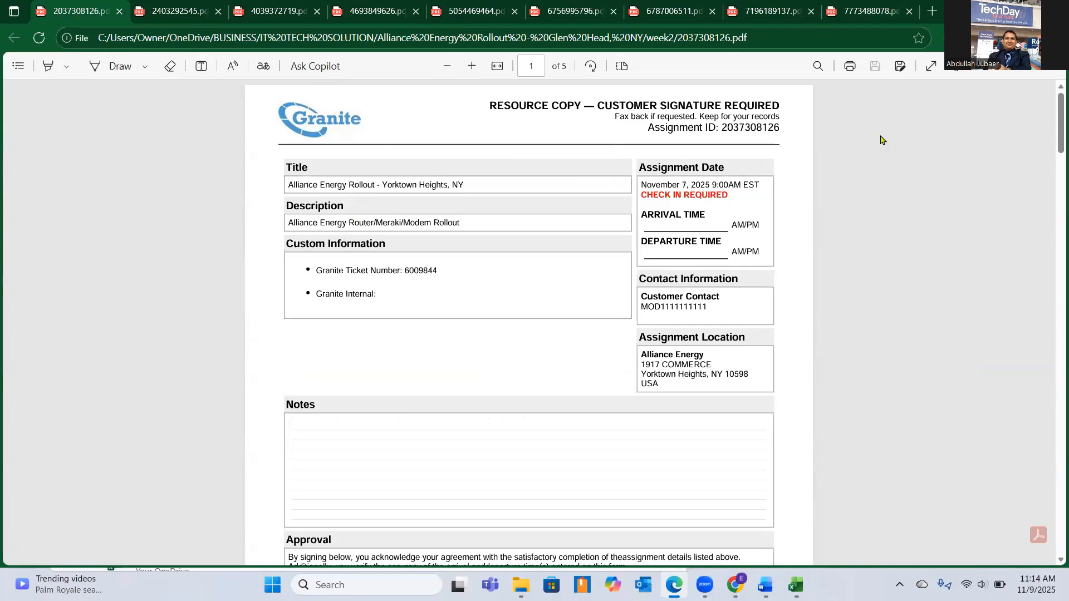
mouse_move(1017, 11)
scroll(690, 426, "up", 3)
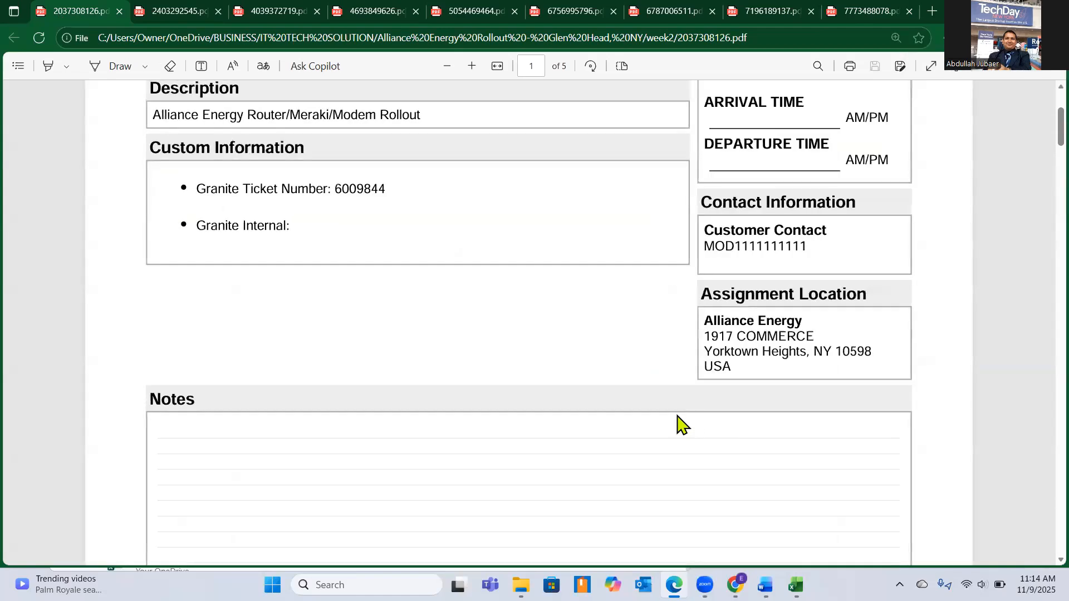
scroll(680, 423, "up", 3)
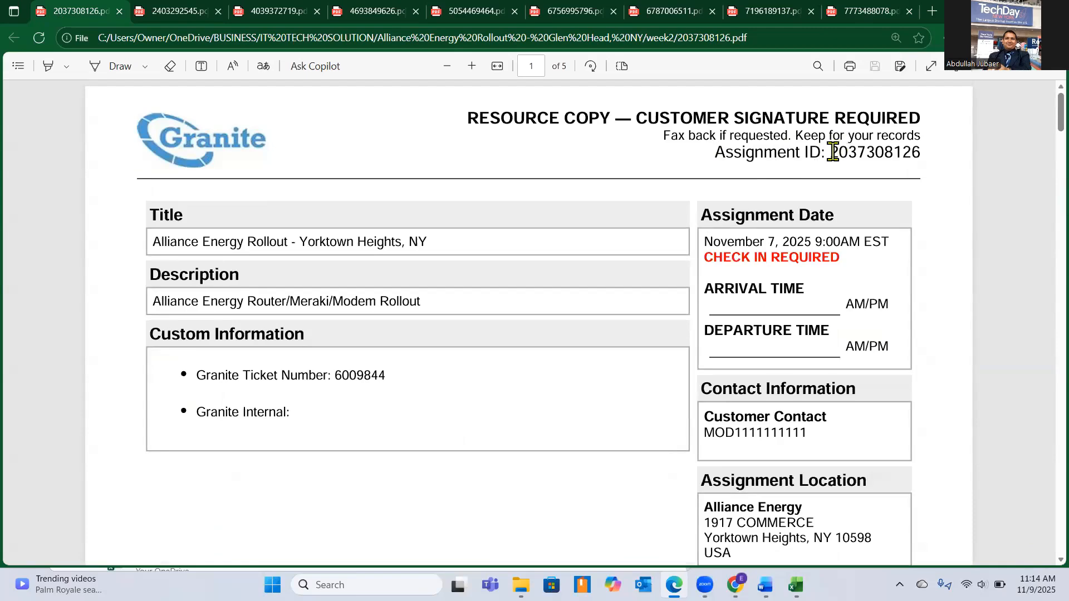
left_click_drag(830, 153, 922, 159)
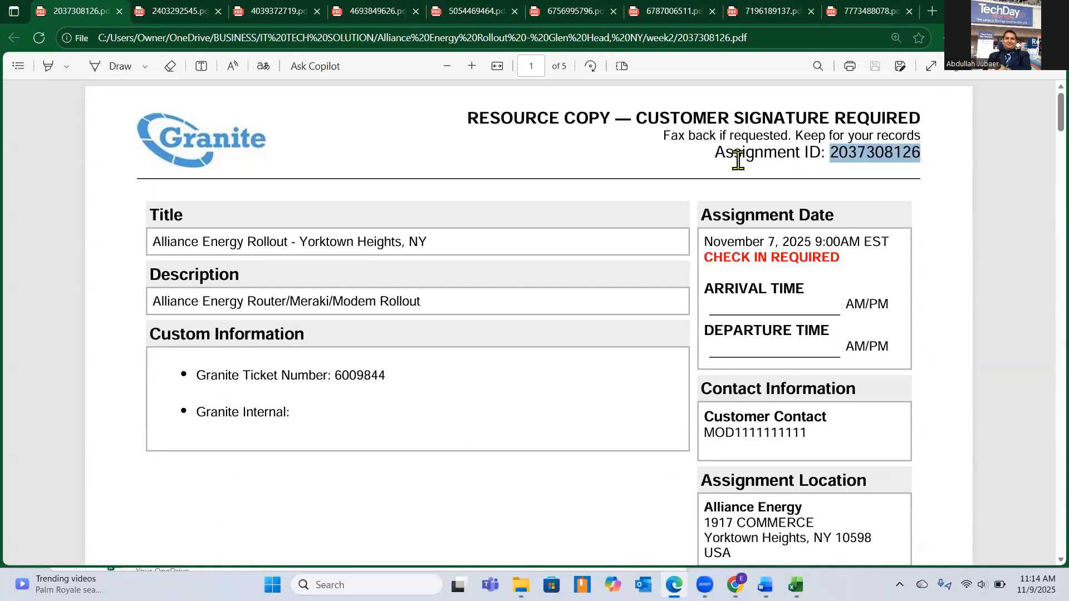
left_click(715, 153)
left_click_drag(717, 152, 815, 149)
key("ctrl+c")
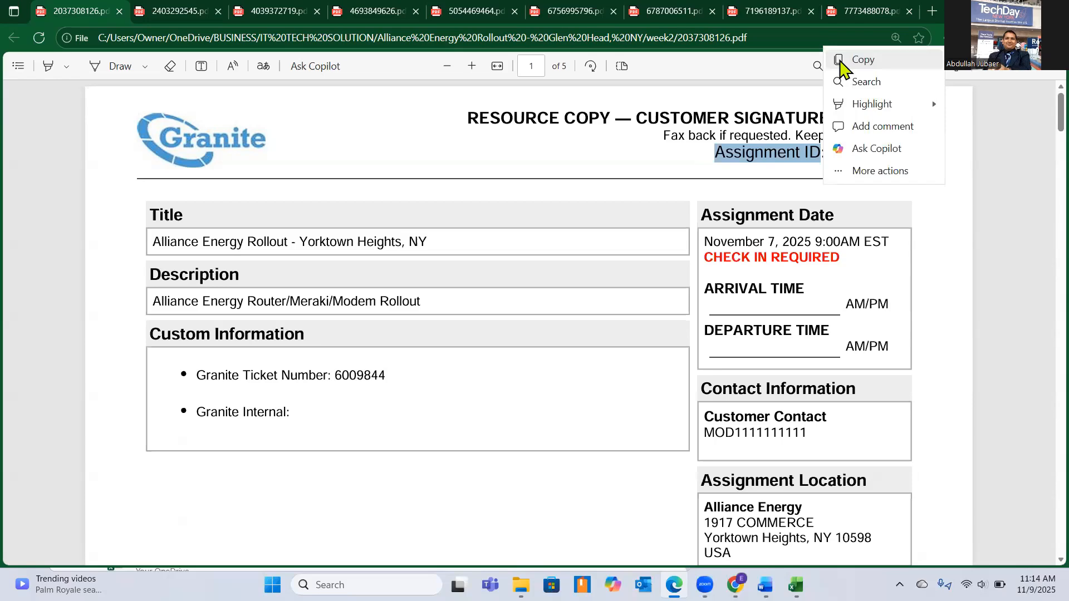
left_click(841, 60)
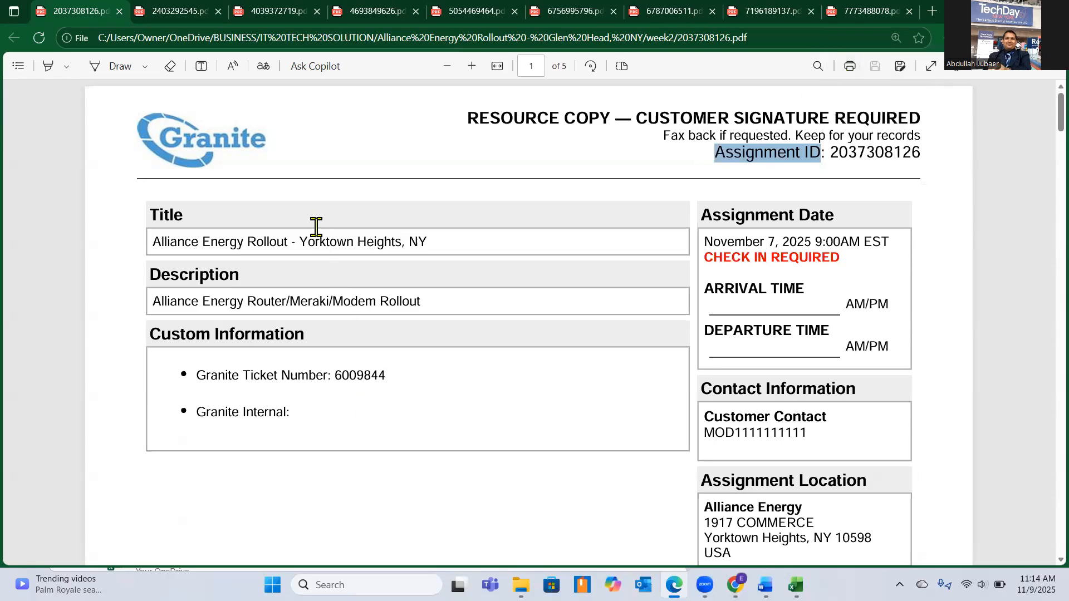
Replace the Work order# header in cell A3 of the Excel payroll sheet with "Assignment ID", matching the destination formatting.
key("alt+Tab")
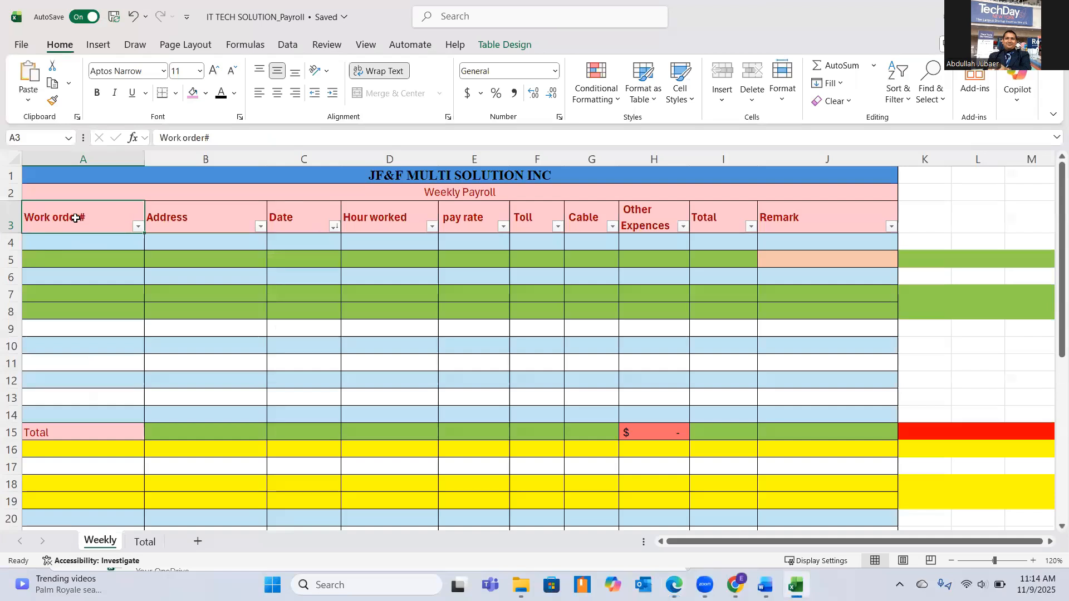
key("ctrl+v")
key("ctrl")
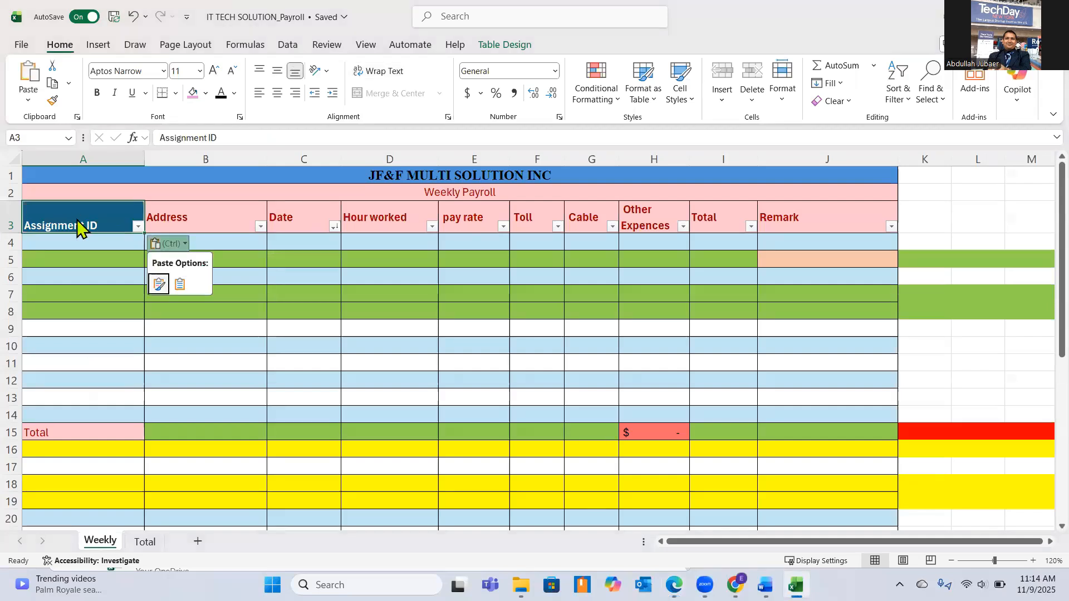
left_click(179, 282)
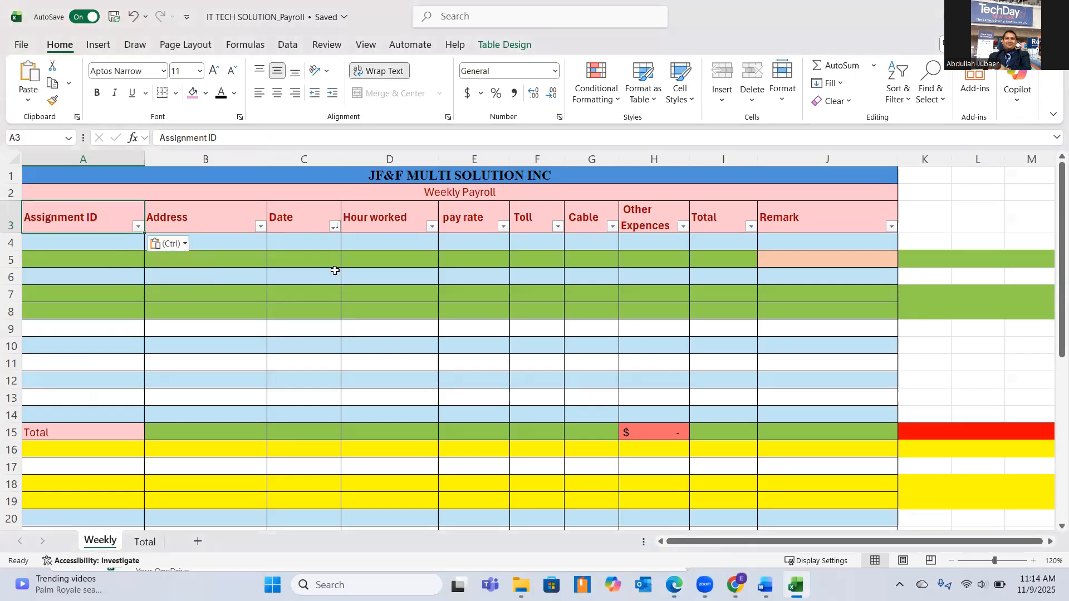
Copy the assignment number from the first PDF in Edge into cell A4 of the Excel payroll sheet, matching the destination formatting.
key("alt+Tab")
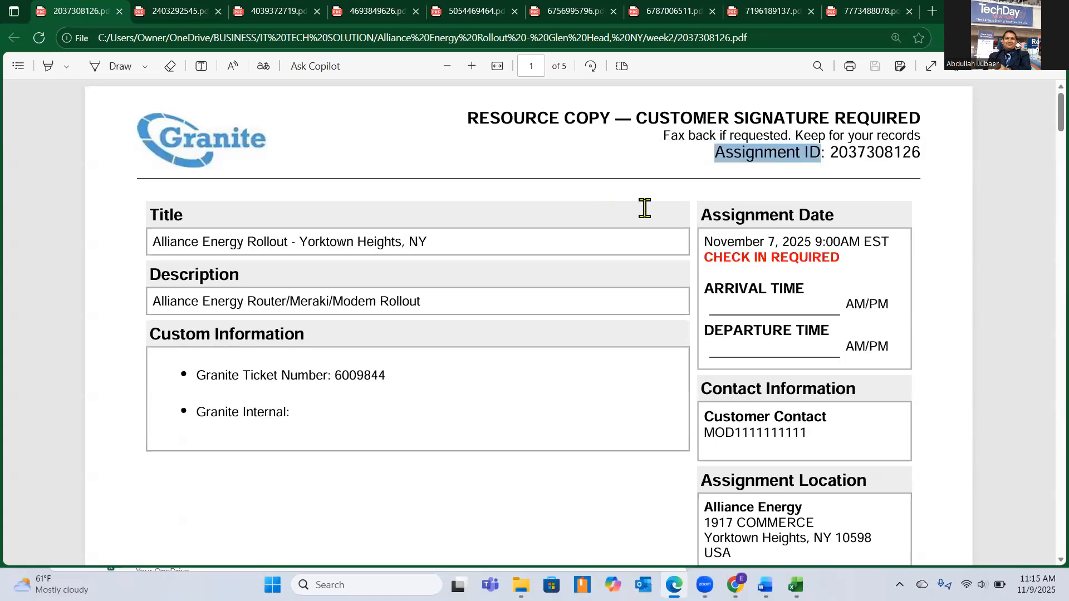
left_click_drag(829, 152, 925, 152)
key("ctrl+c")
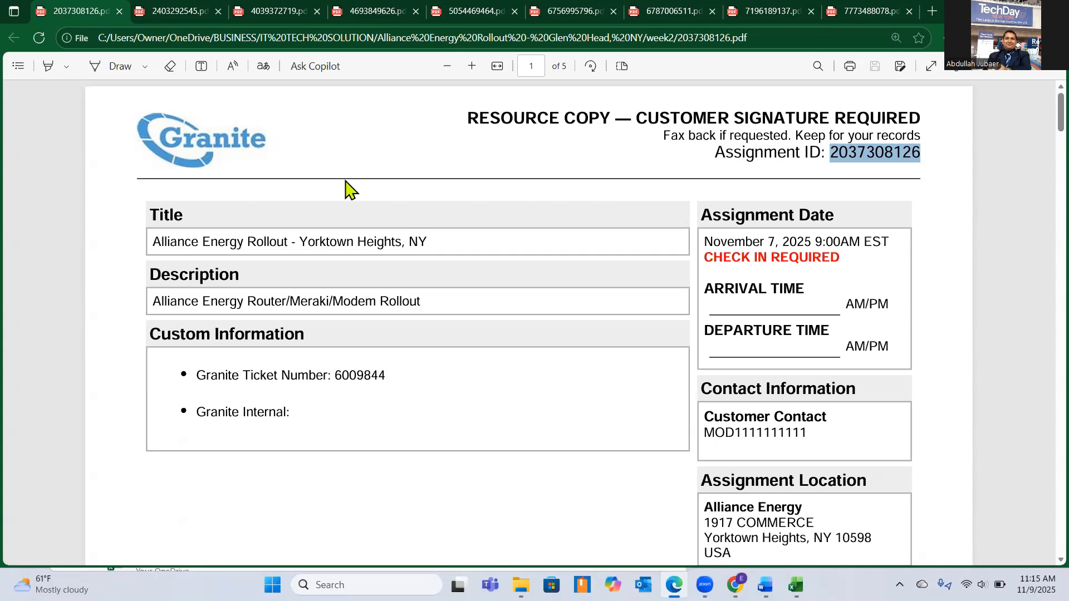
key("alt+Tab")
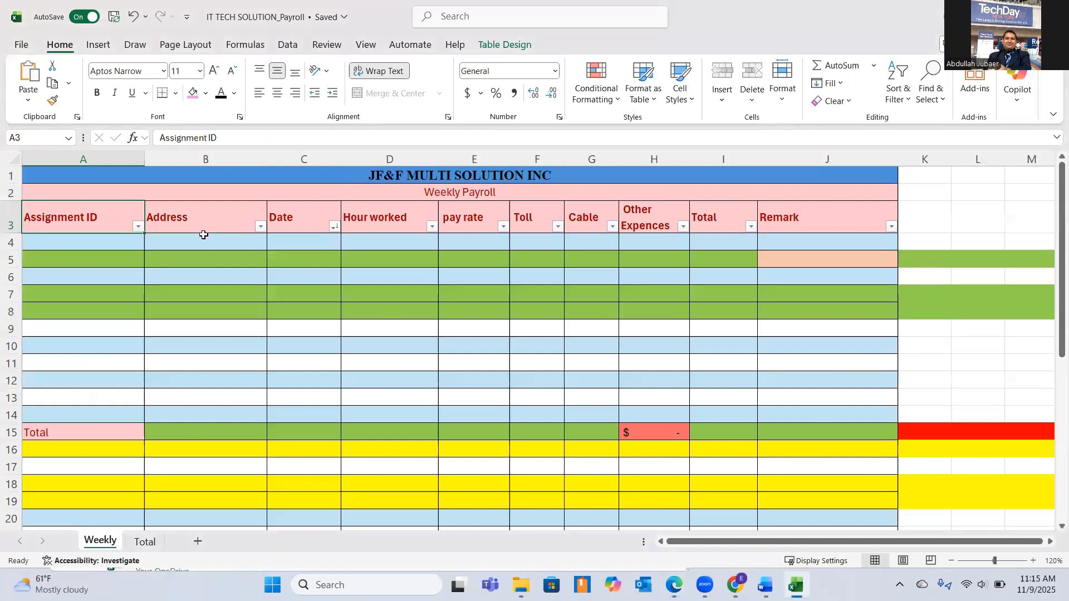
left_click(91, 247)
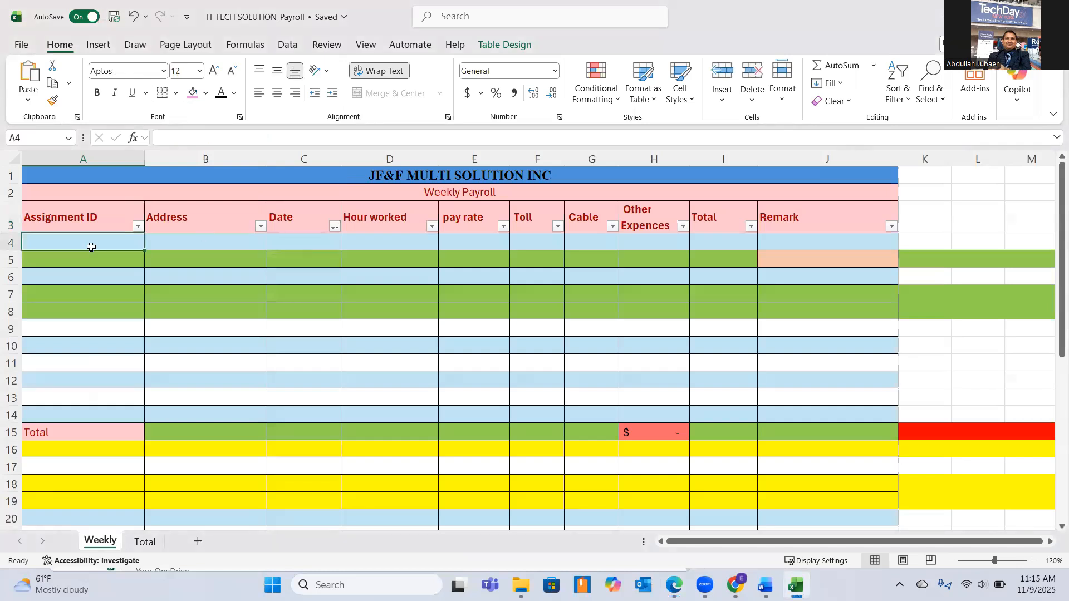
key("ctrl+v")
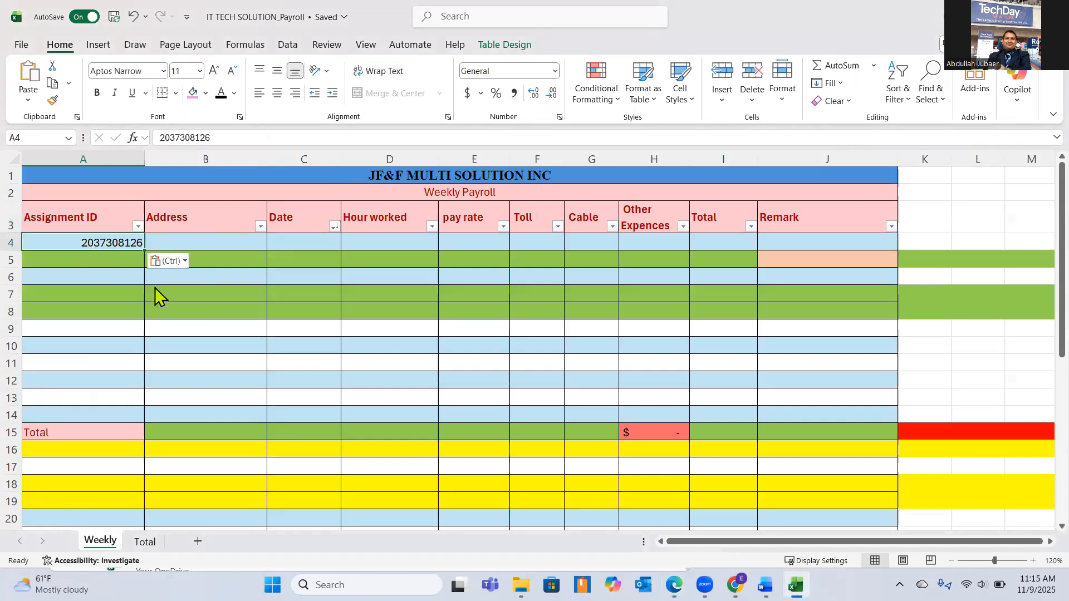
key("ctrl")
left_click(178, 302)
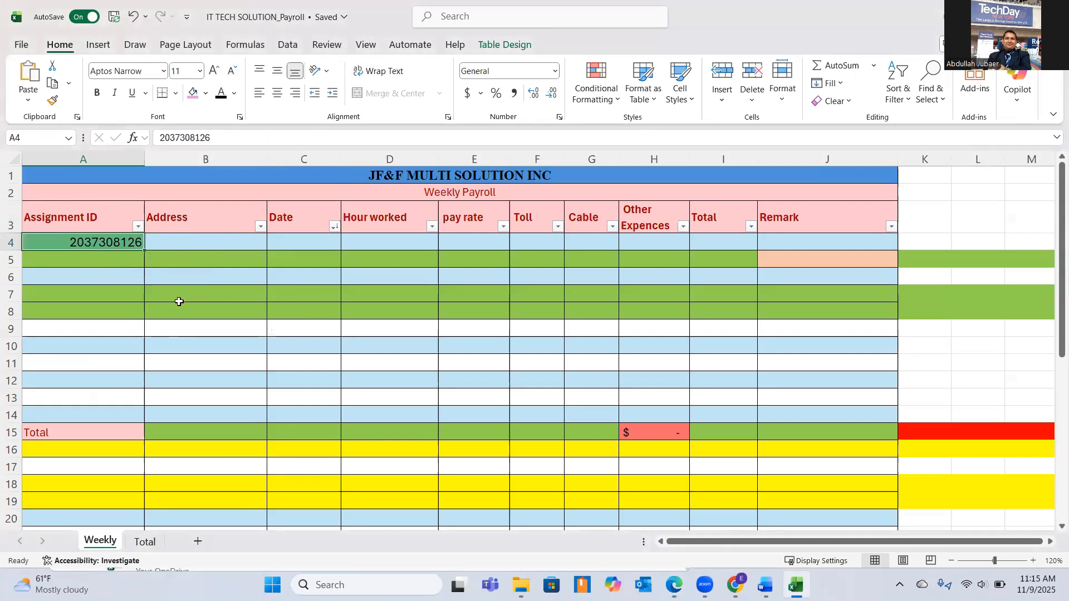
Copy the full assignment location from the first PDF in Edge into cell B4 of the Excel payroll sheet, matching the destination formatting.
left_click(194, 221)
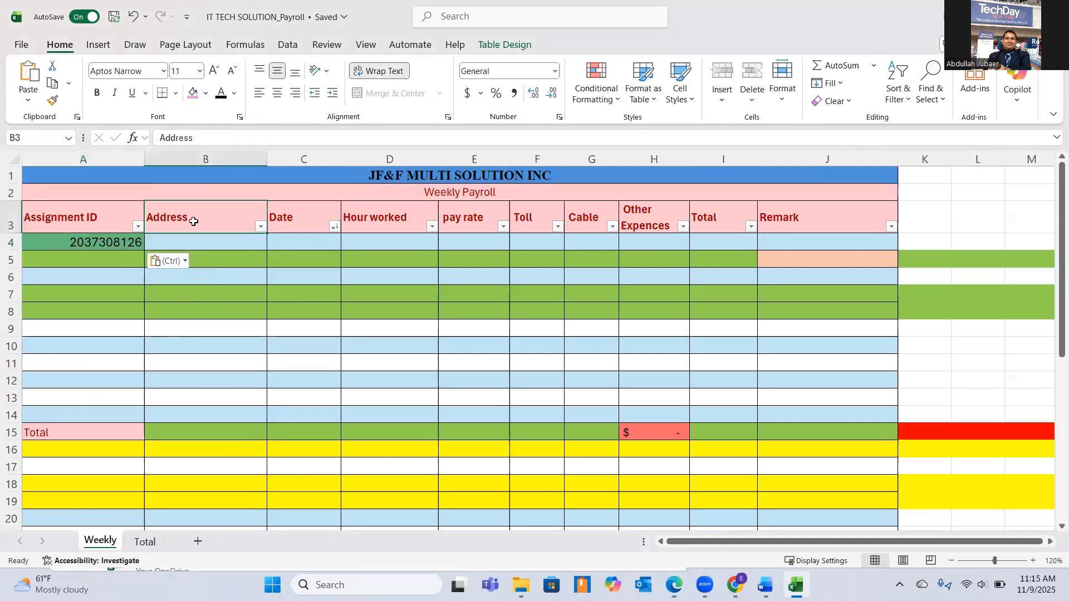
key("alt+Tab")
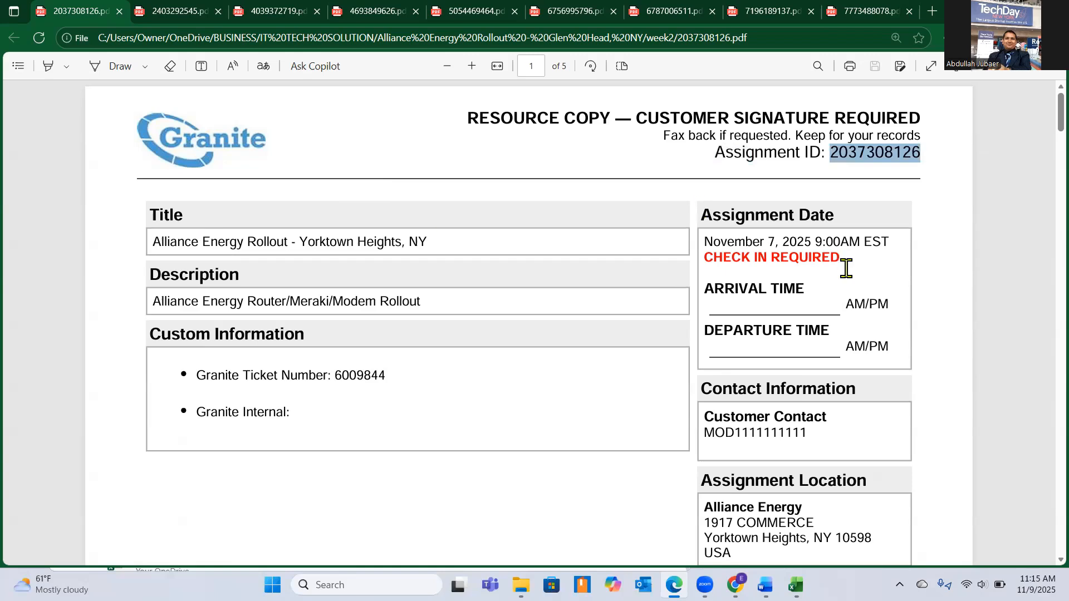
scroll(843, 266, "down", 3)
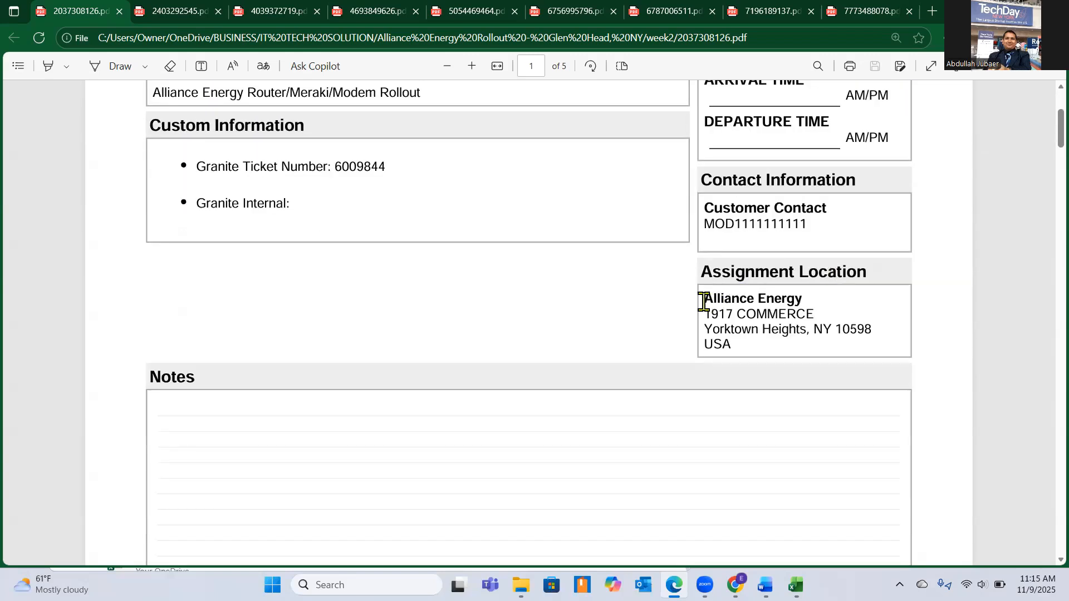
left_click_drag(704, 300, 736, 348)
key("ctrl+c")
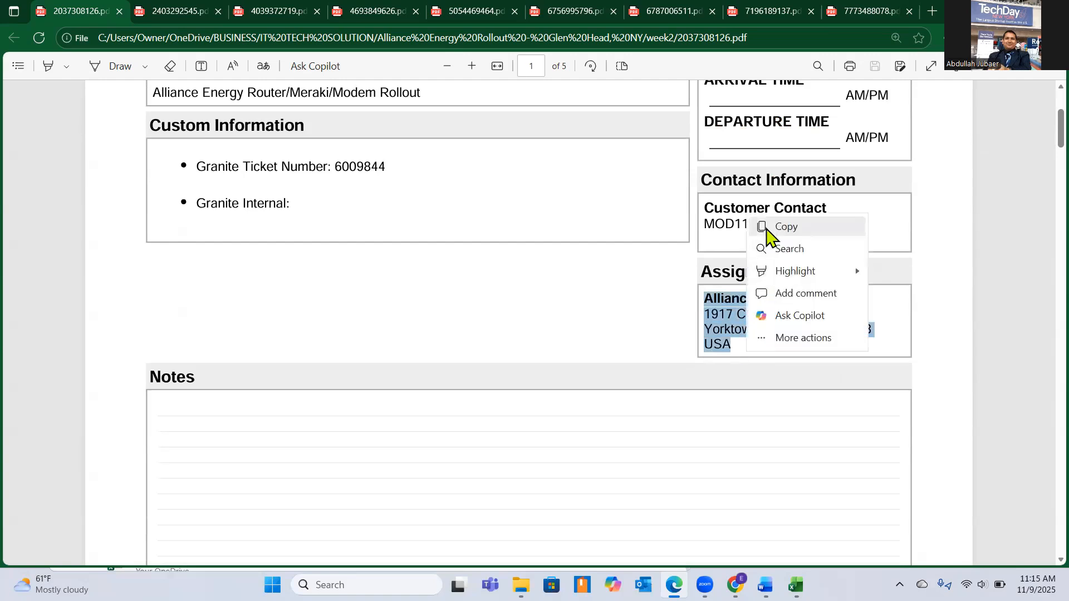
left_click(766, 227)
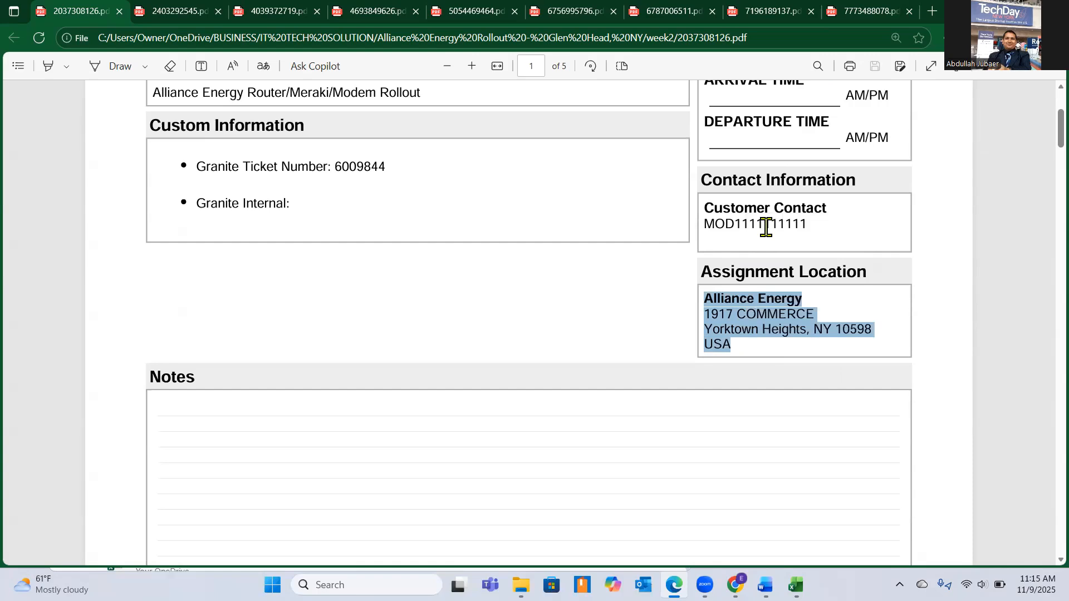
key("alt+Tab")
left_click(198, 242)
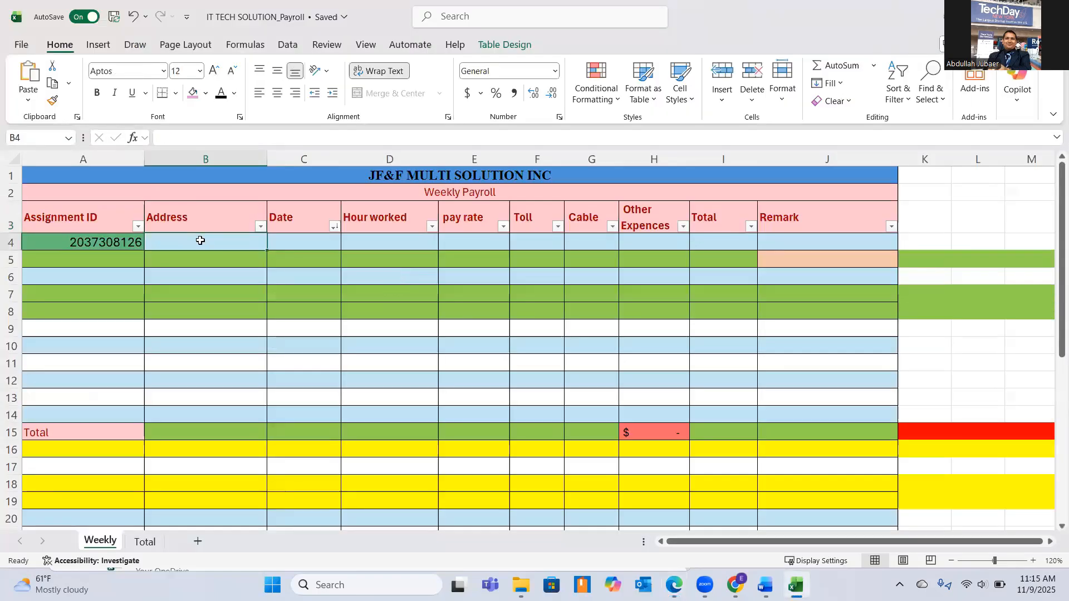
key("ctrl+v")
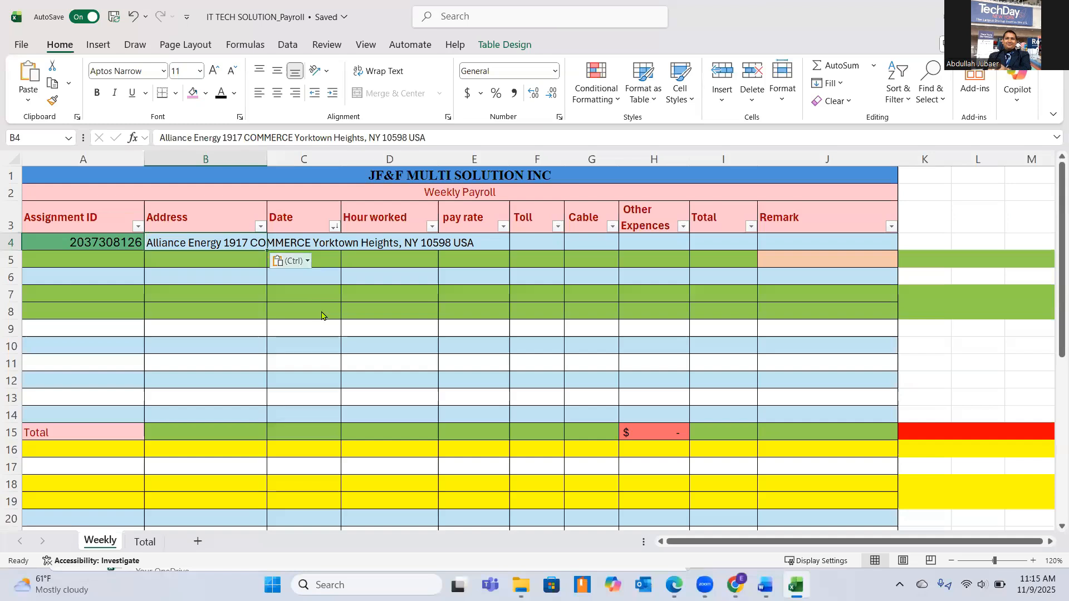
left_click(290, 261)
left_click(300, 303)
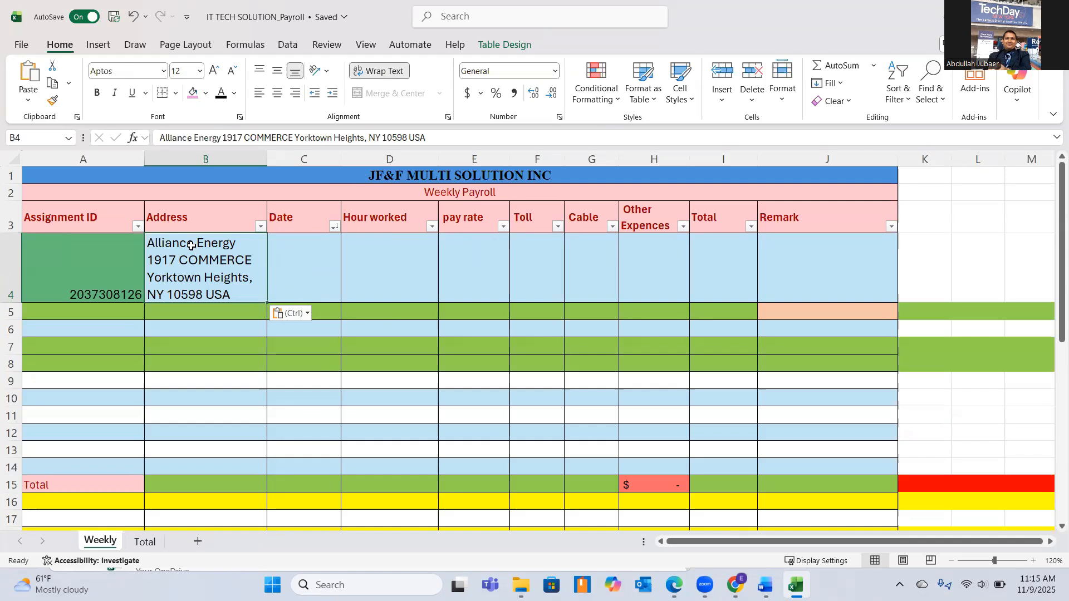
Look up the assignment date in the first PDF in Edge and enter 11/7/2025 in cell C4 of the Excel payroll sheet.
left_click(288, 268)
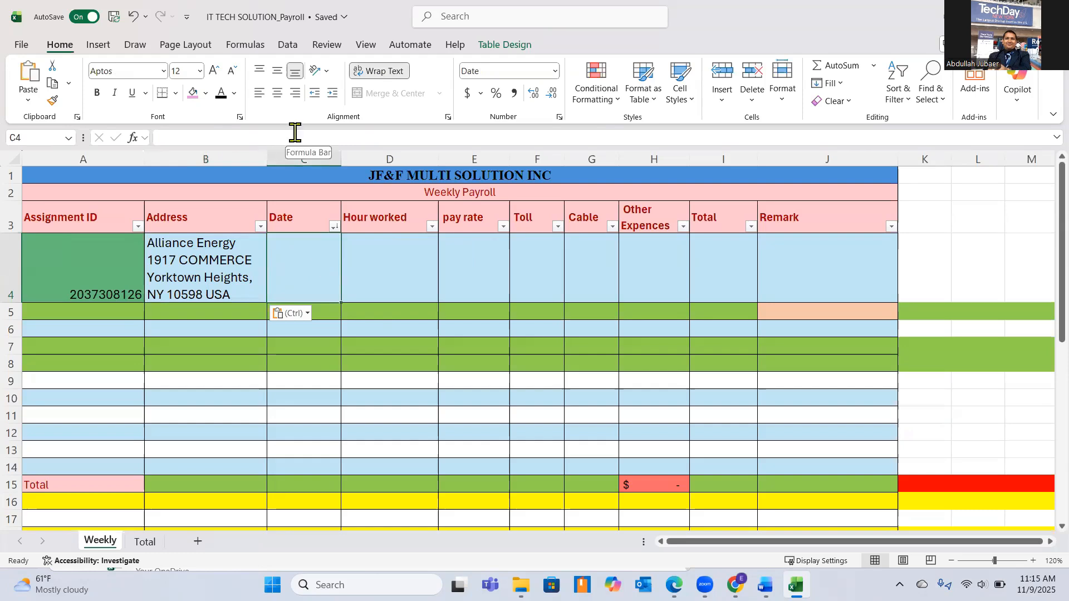
key("alt+Tab")
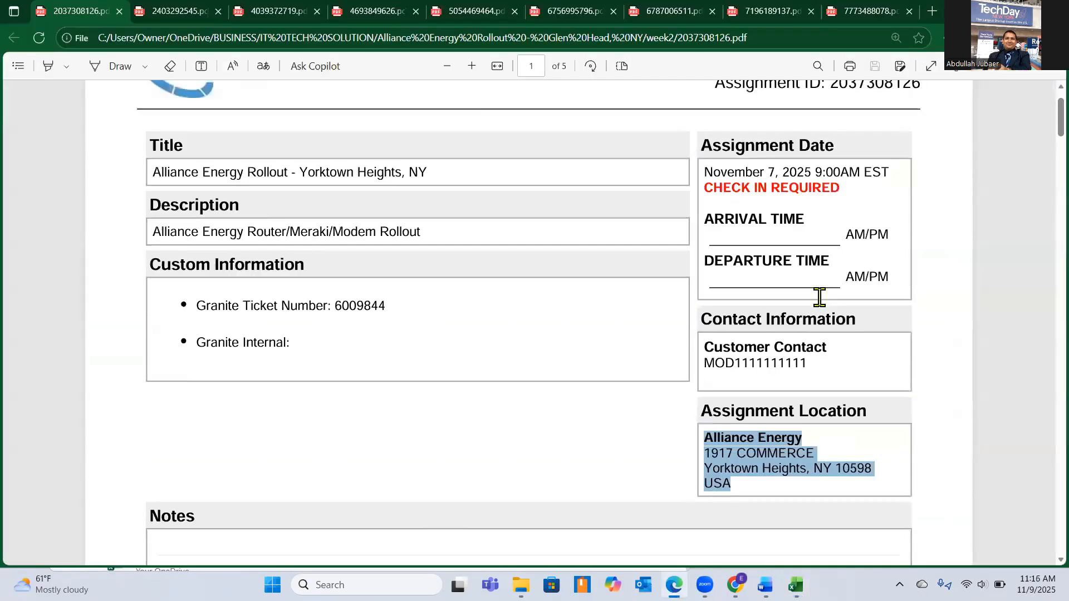
scroll(818, 298, "up", 2)
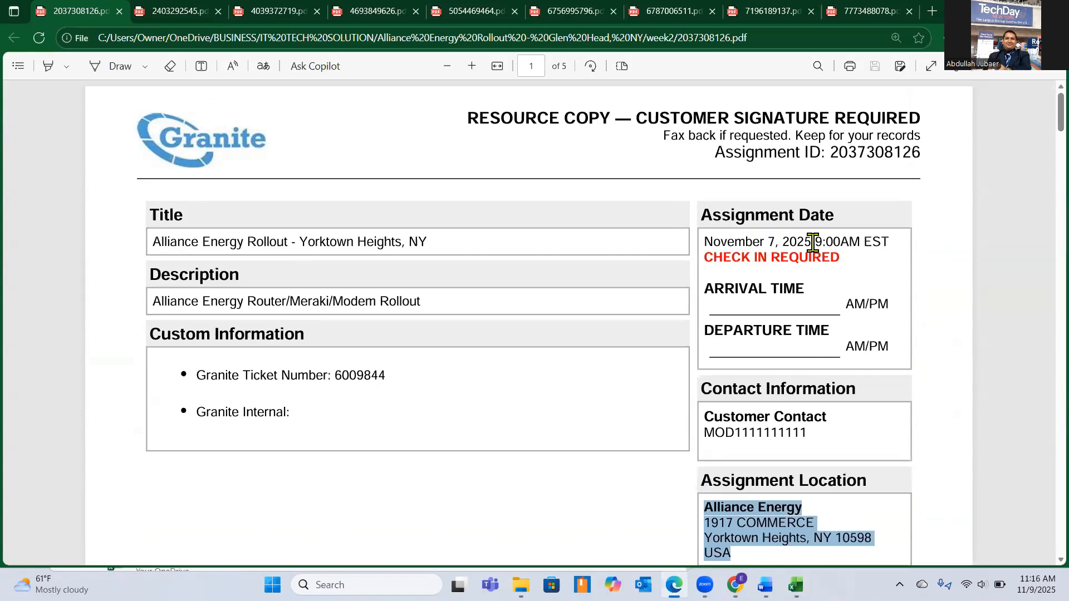
key("alt+Tab")
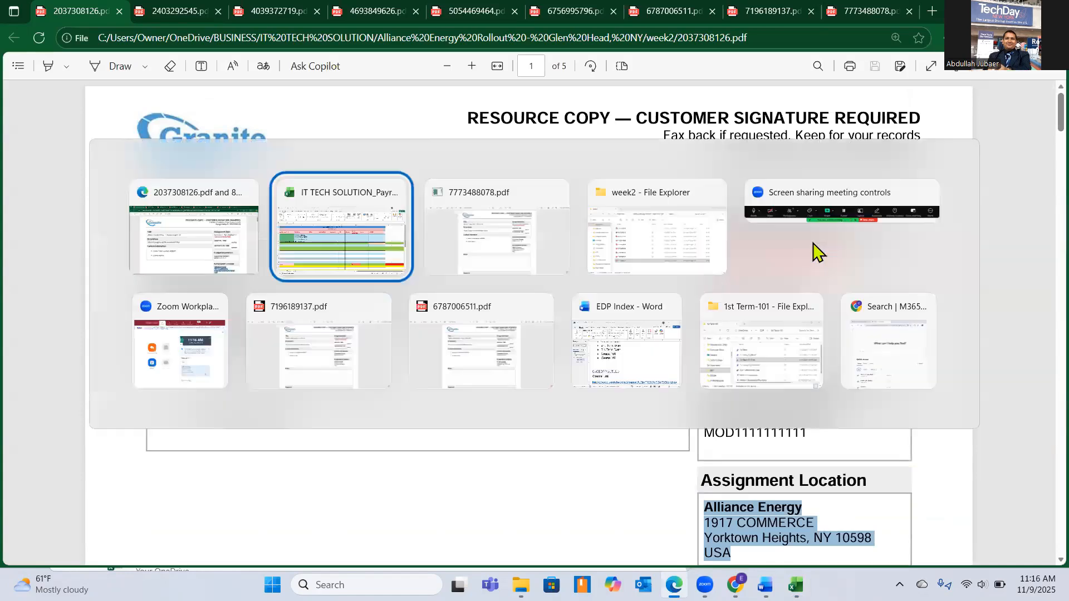
key("ctrl+v")
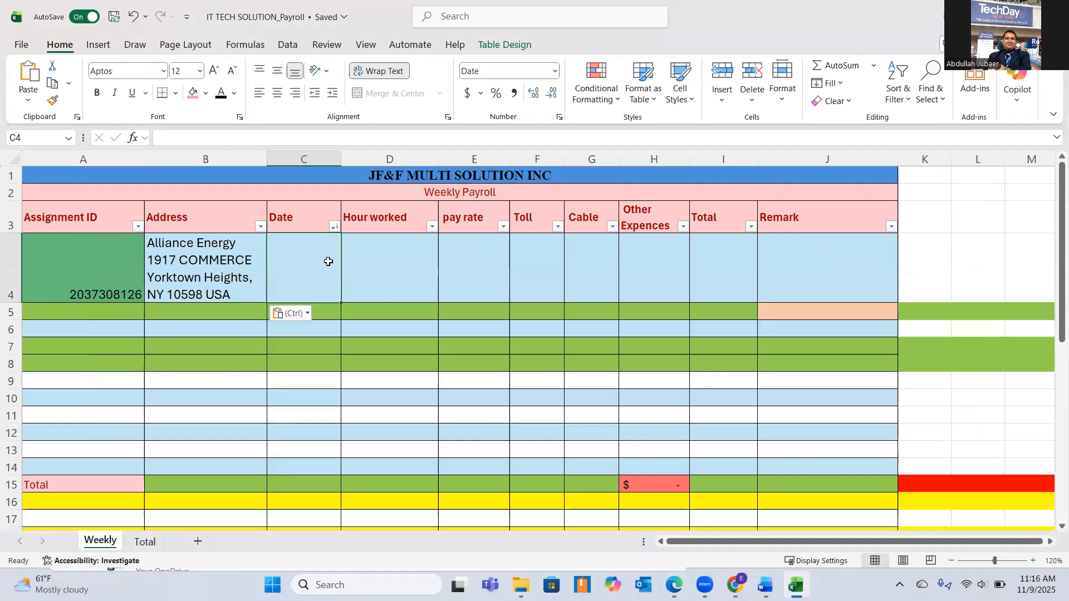
type("11")
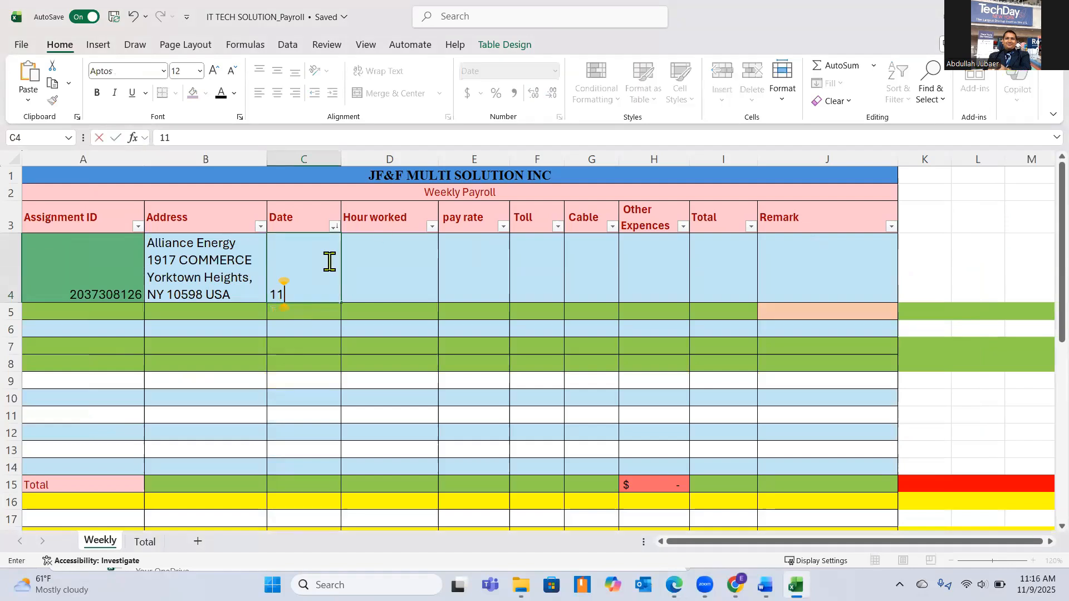
type("/")
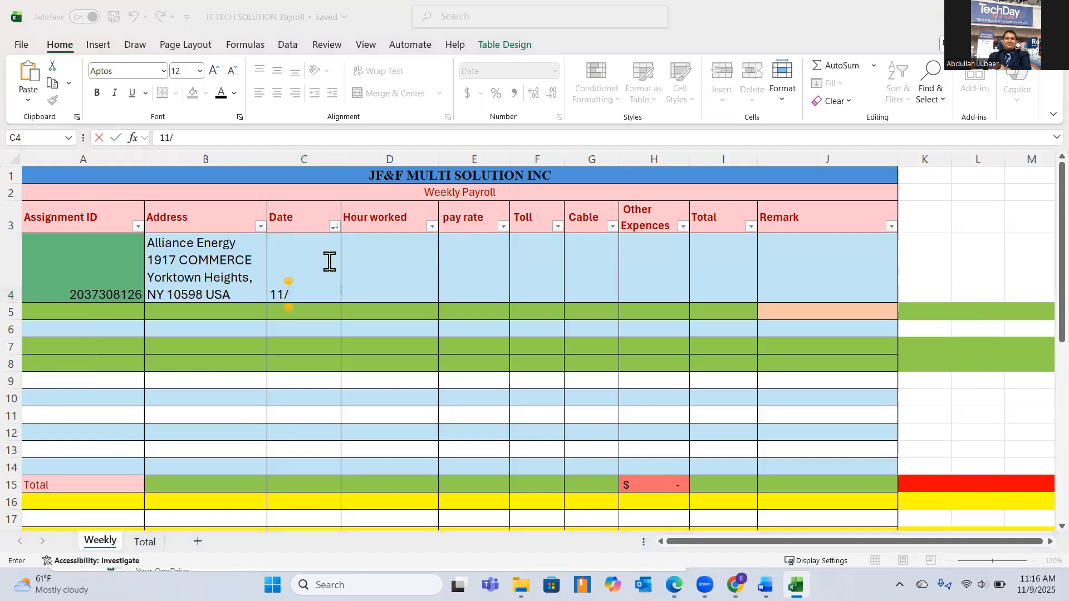
key("alt+Tab")
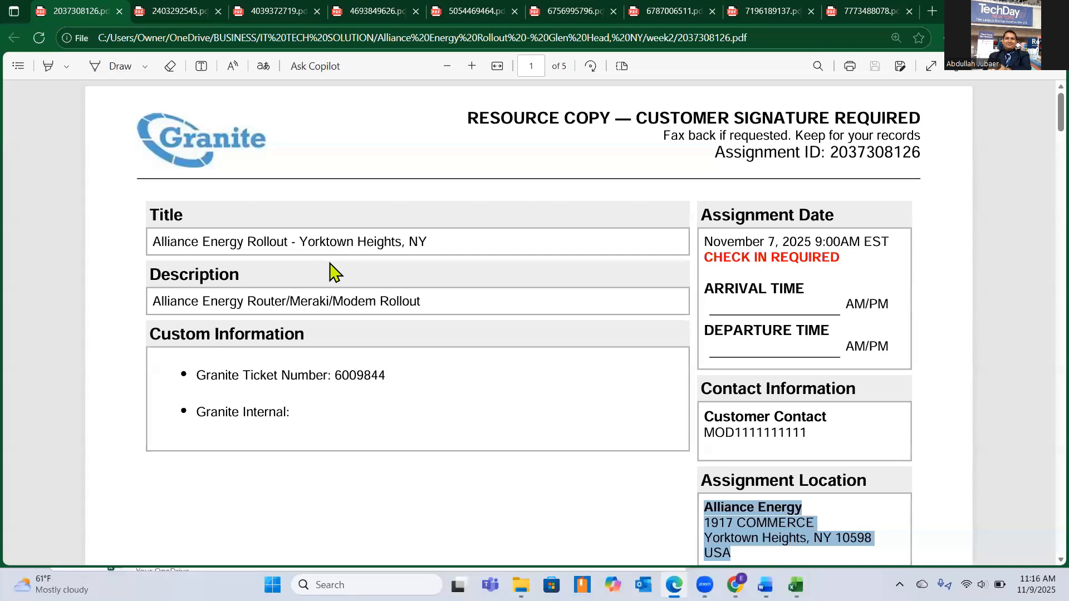
key("alt+Tab")
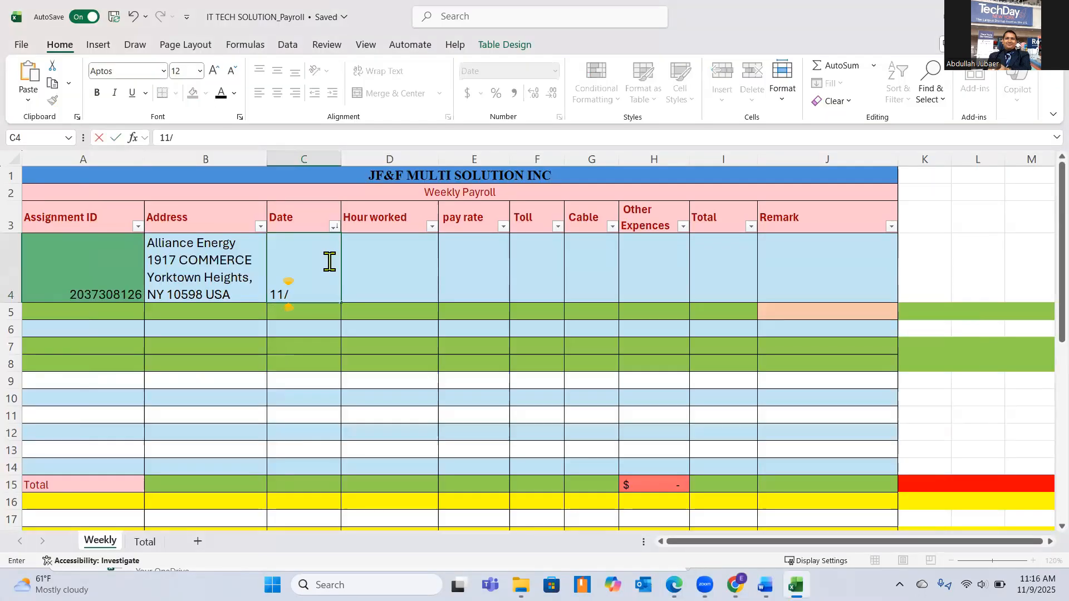
type("7/2025")
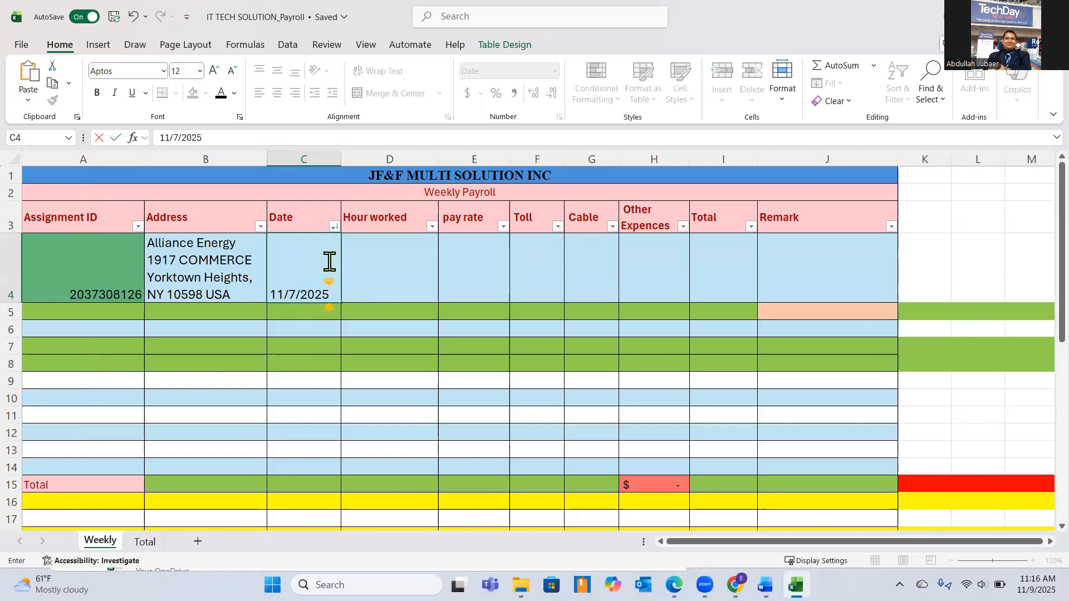
key("Tab")
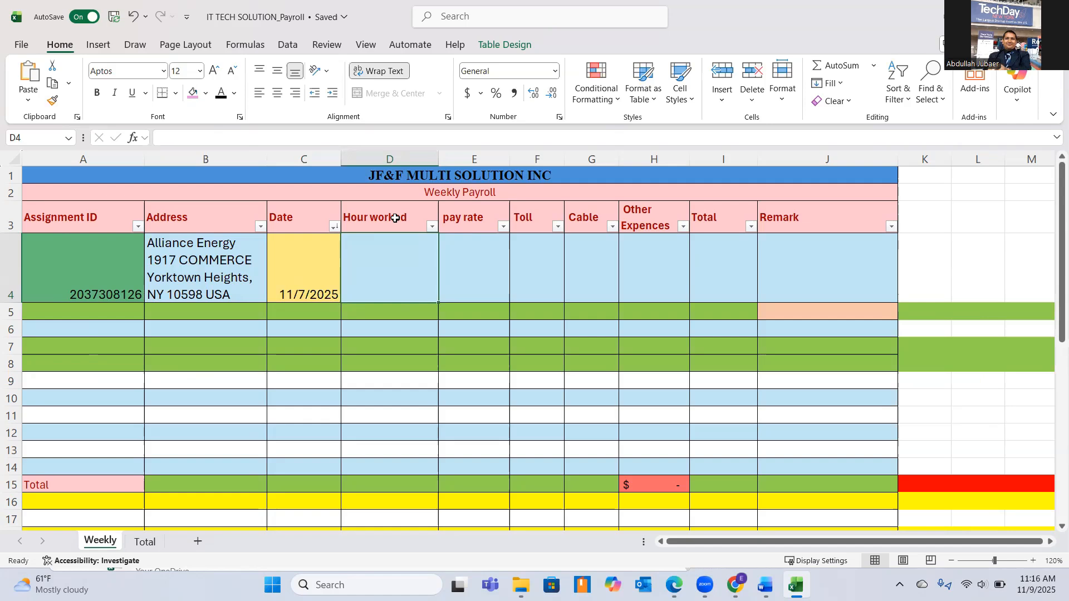
Enter 3 as the hours worked in cell D4 and 35 as the pay rate in cell E4.
double_click(410, 281)
type("3")
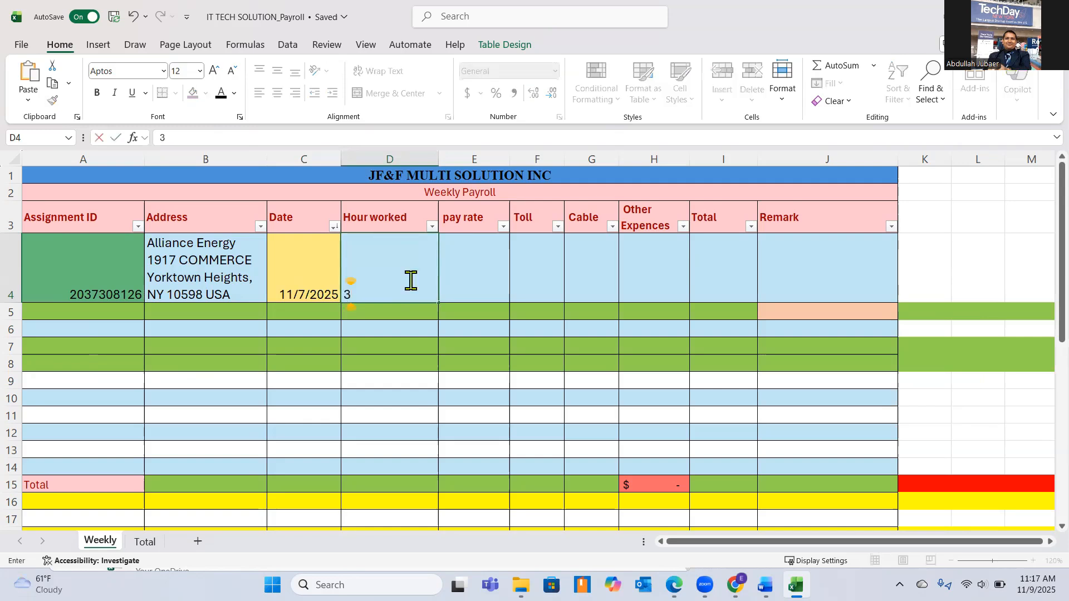
key("Tab")
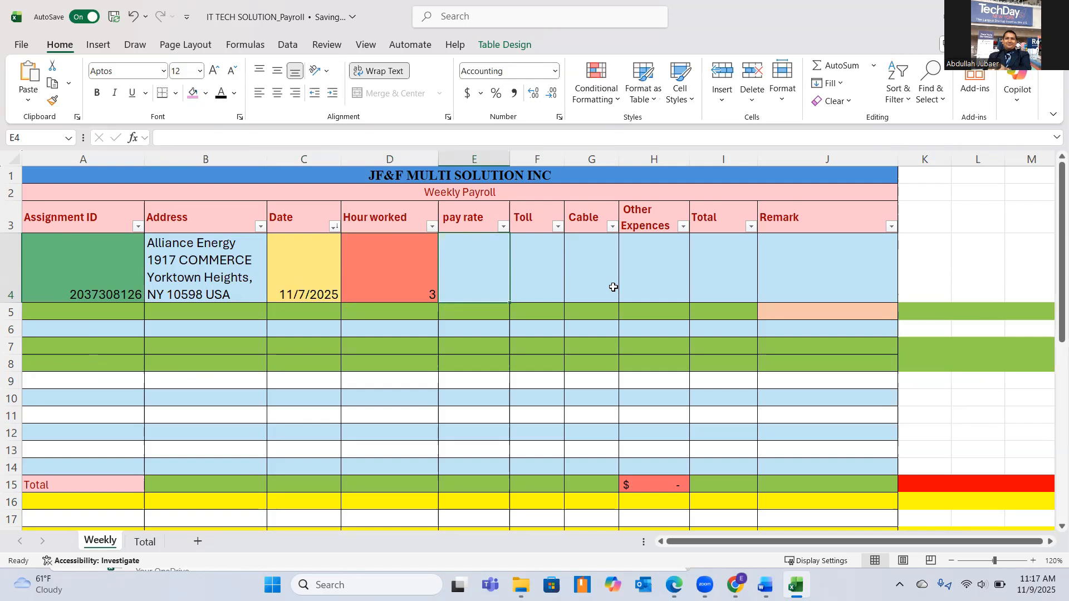
type("35")
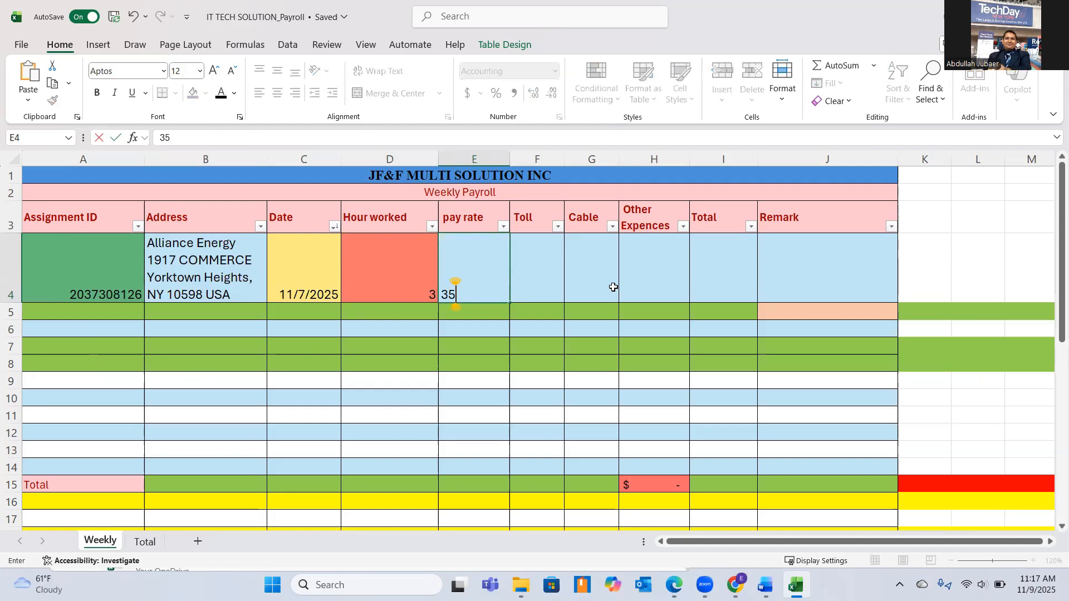
key("Tab")
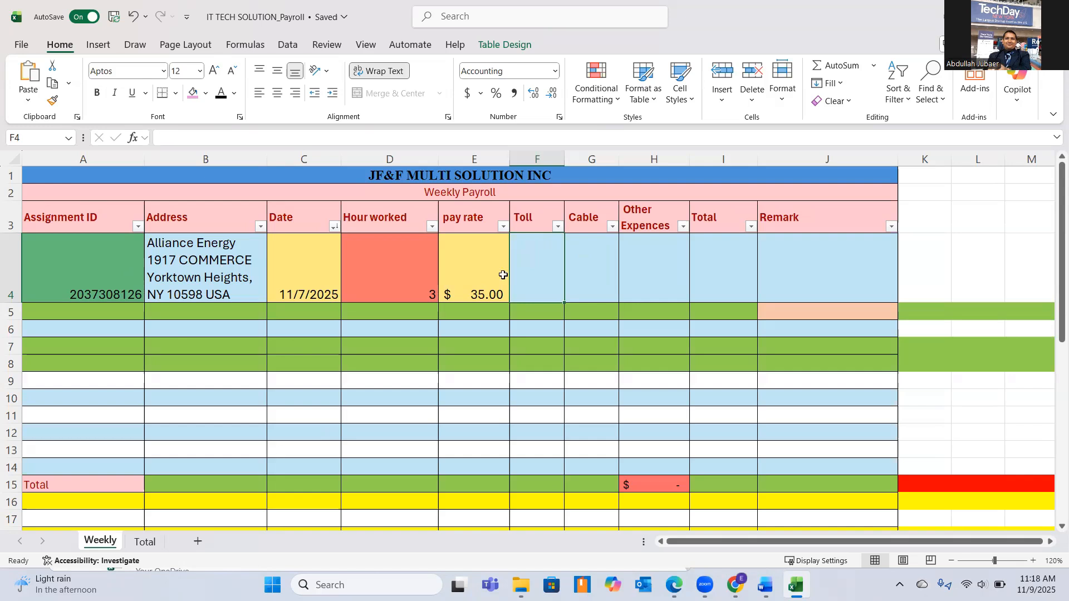
left_click(599, 271)
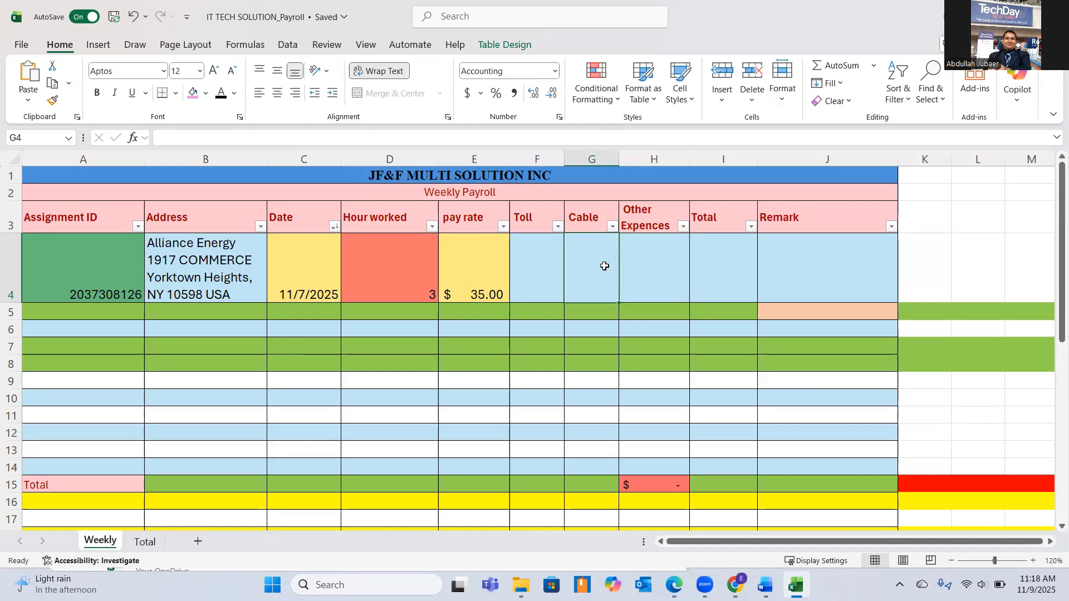
left_click(652, 251)
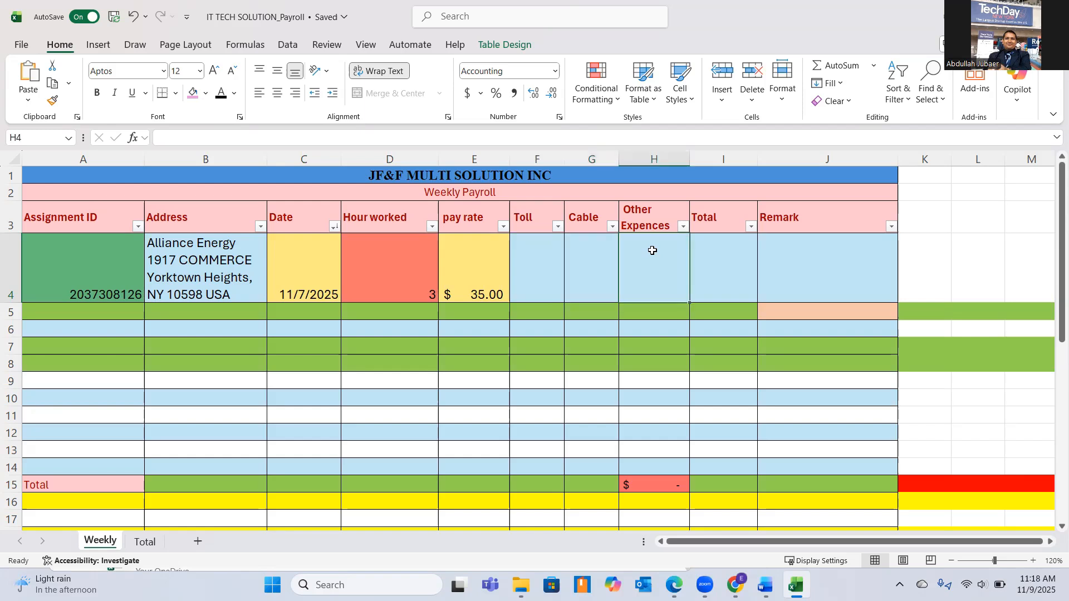
left_click(739, 264)
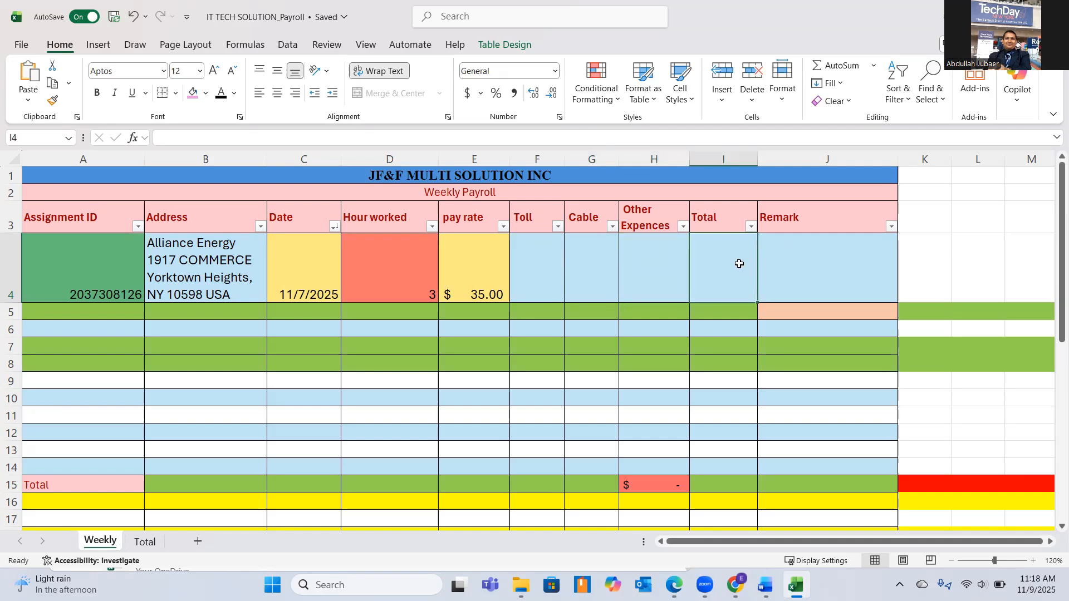
left_click(860, 261)
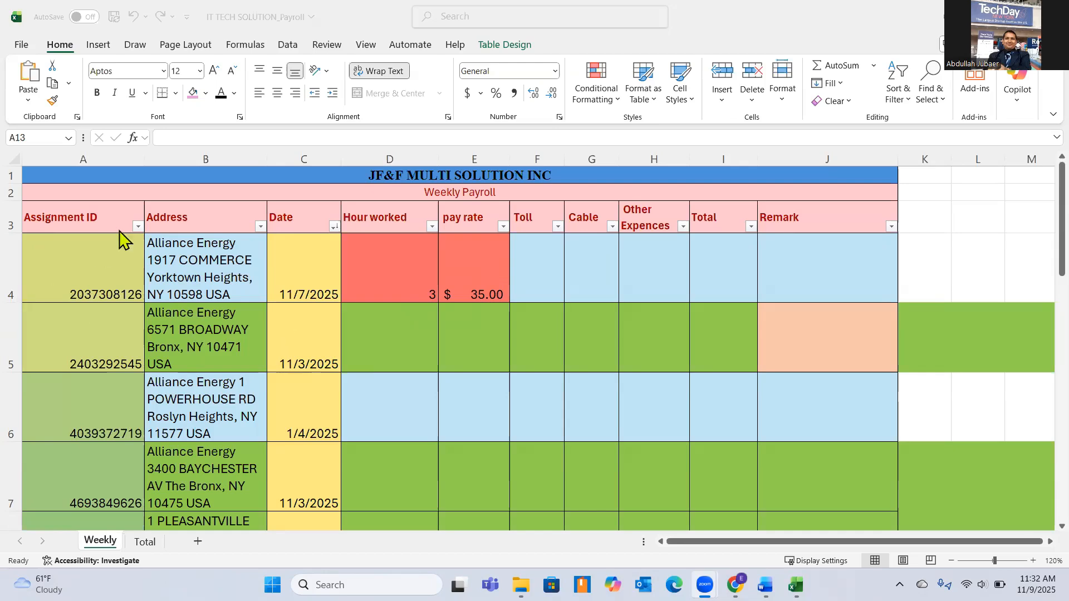
Review the assignment IDs, addresses and dates in rows 4 to 12 of the Weekly sheet.
scroll(89, 267, "down", 3)
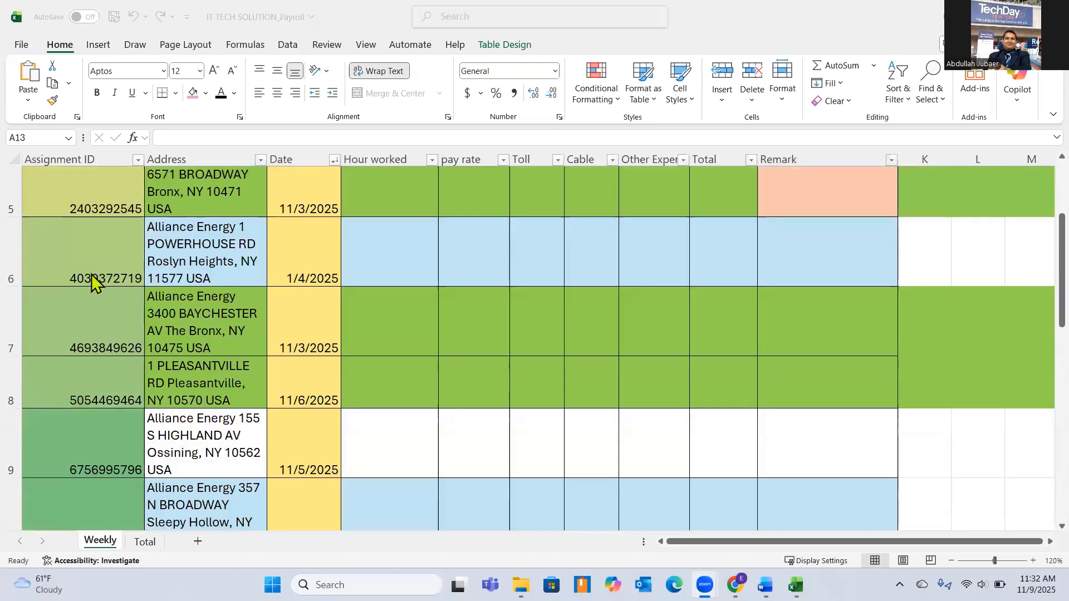
scroll(167, 393, "down", 3)
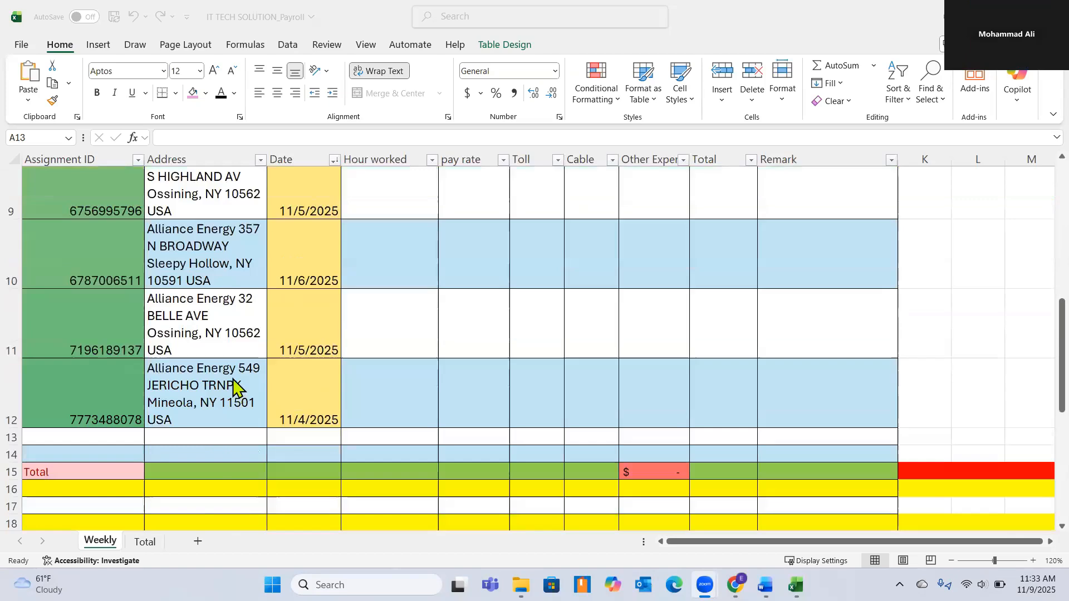
scroll(234, 387, "up", 2)
scroll(234, 387, "up", 2)
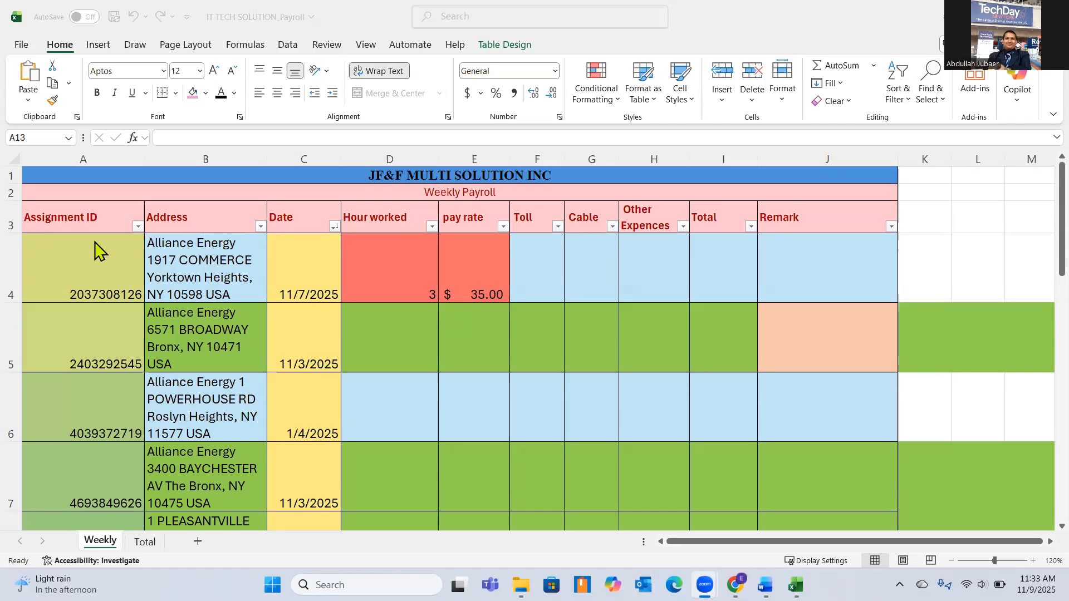
scroll(89, 290, "down", 2)
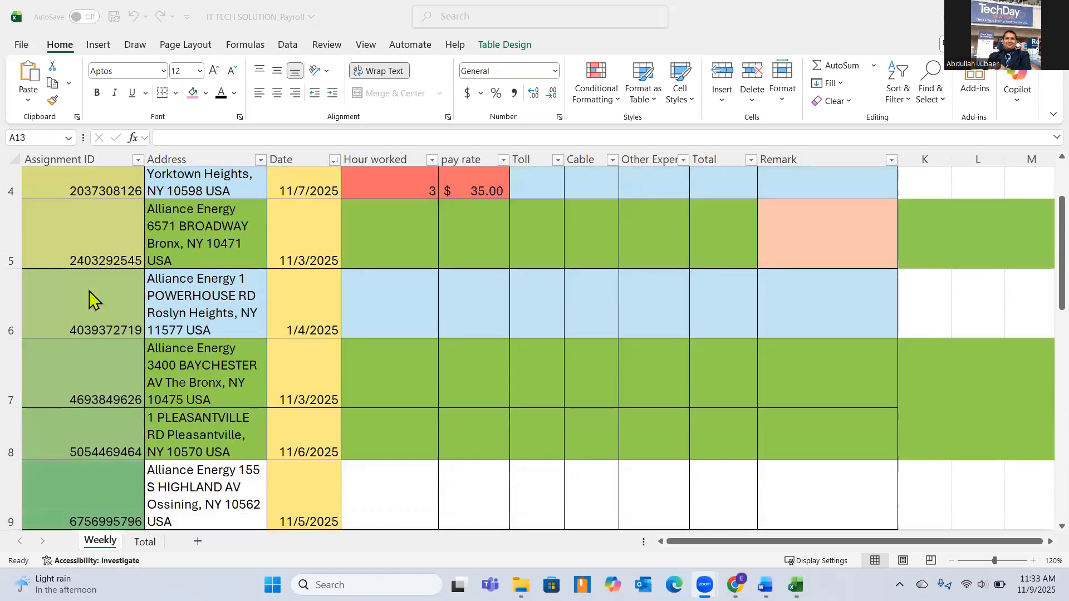
scroll(86, 304, "down", 1)
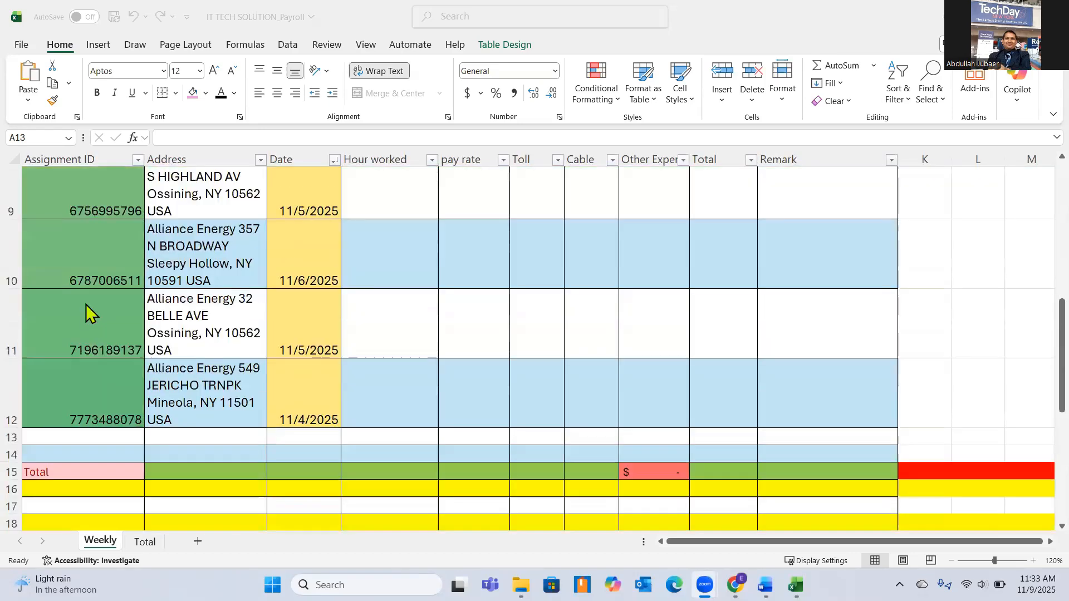
scroll(86, 304, "up", 4)
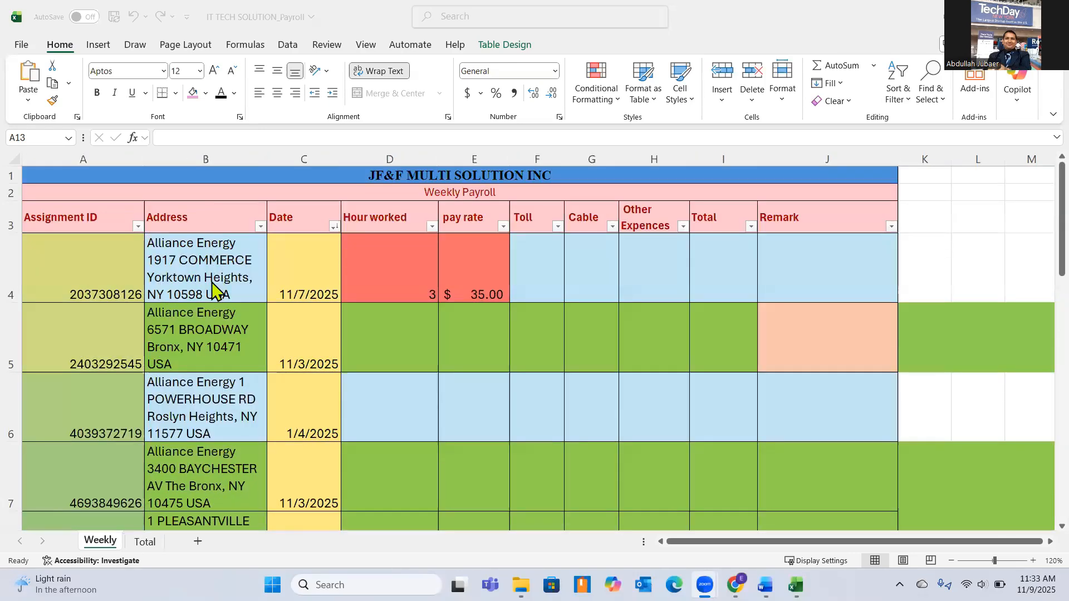
scroll(220, 395, "down", 1)
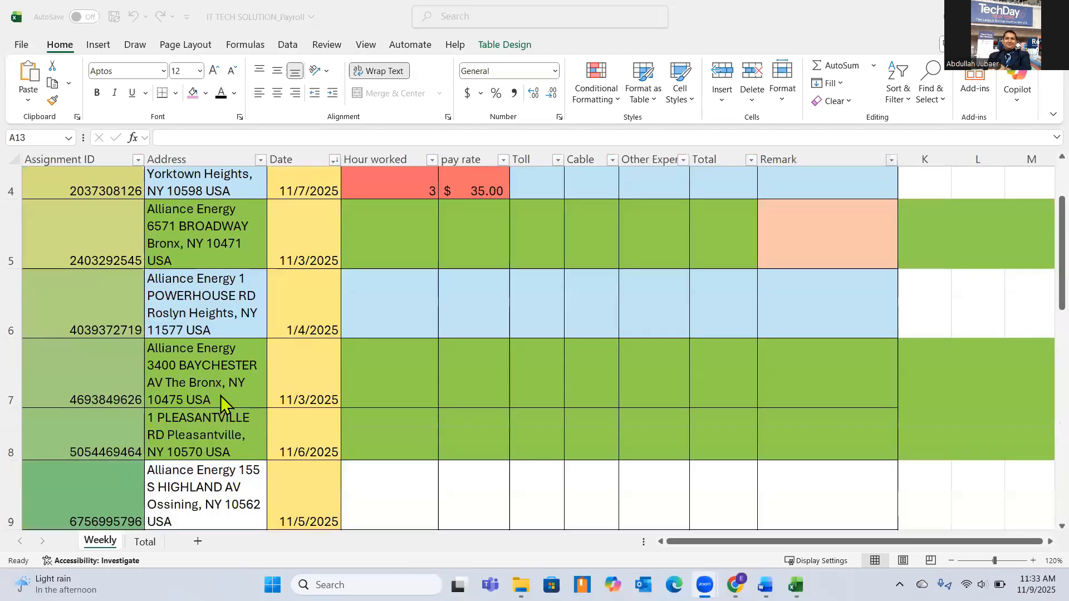
scroll(278, 334, "up", 2)
scroll(306, 289, "down", 2)
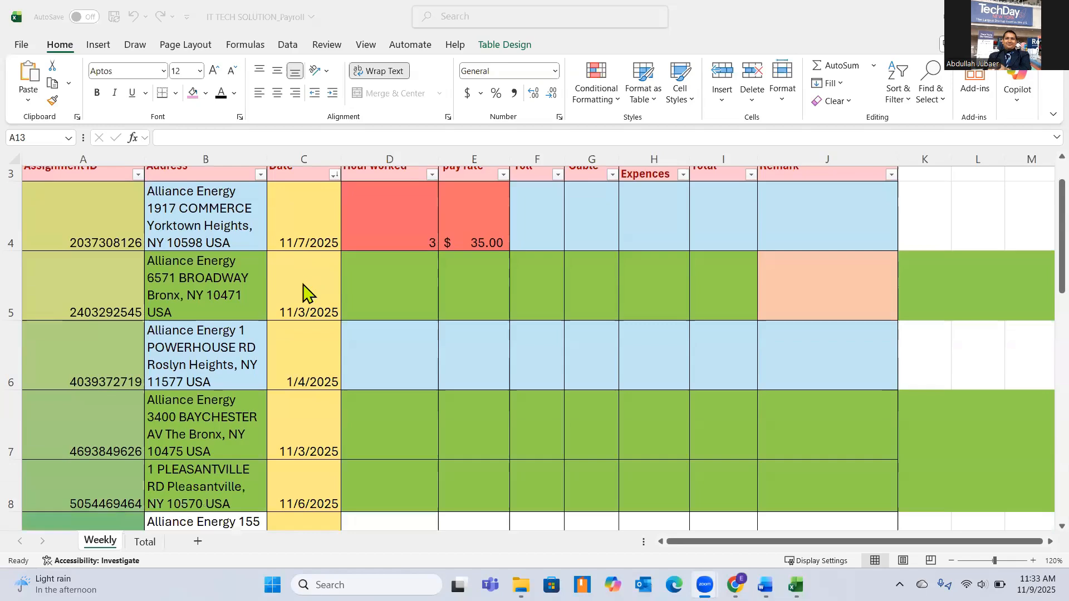
scroll(298, 336, "up", 1)
scroll(295, 334, "up", 2)
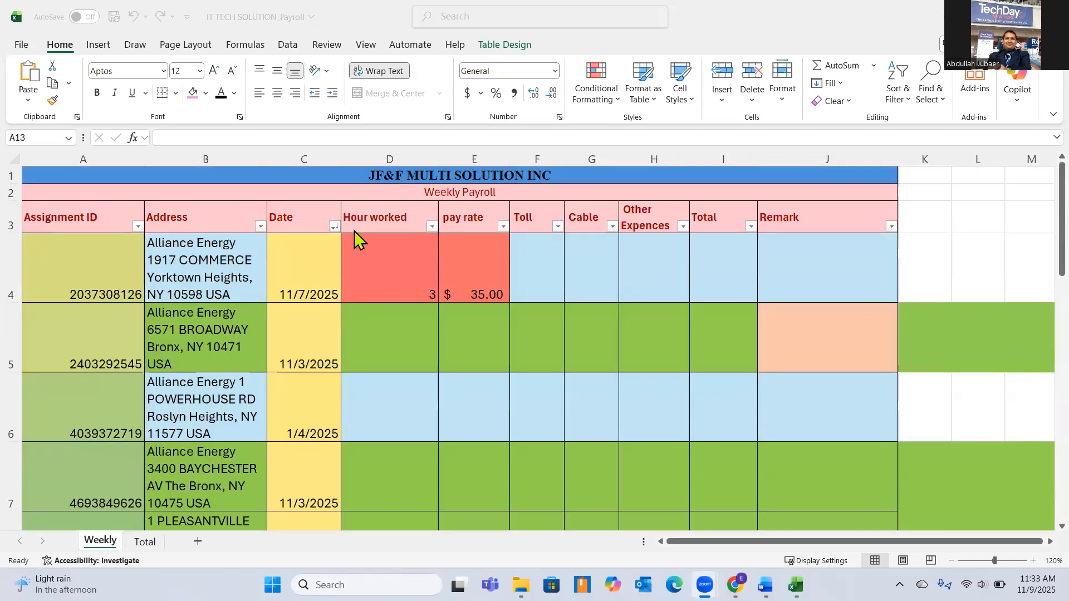
Fill the 3 hours worked from cell D4 down the Hour worked column to row 12.
left_click(384, 253)
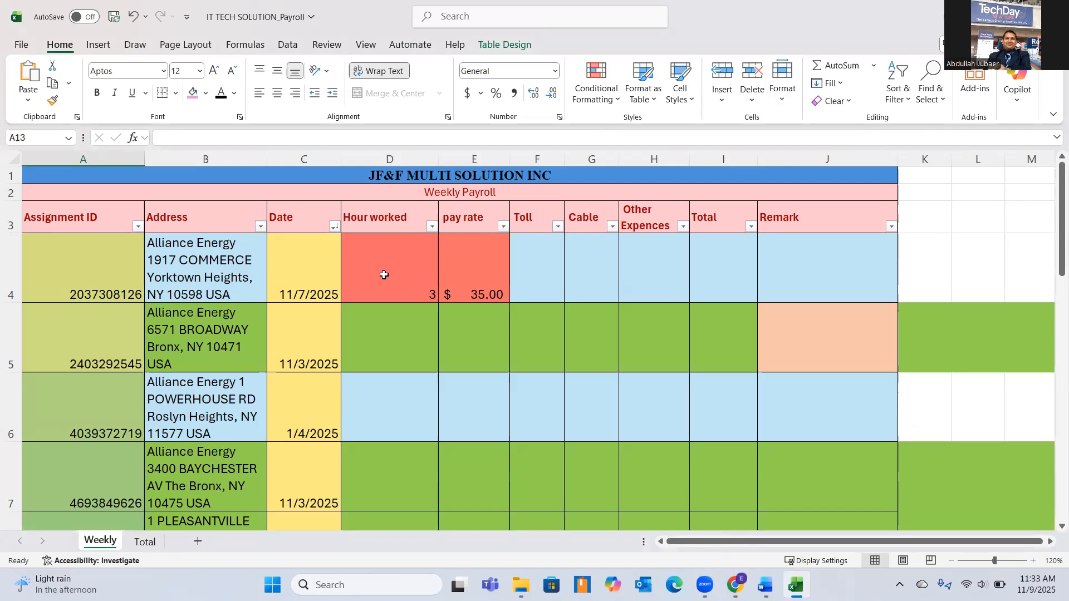
scroll(393, 283, "down", 1)
scroll(412, 274, "up", 1)
left_click(416, 299)
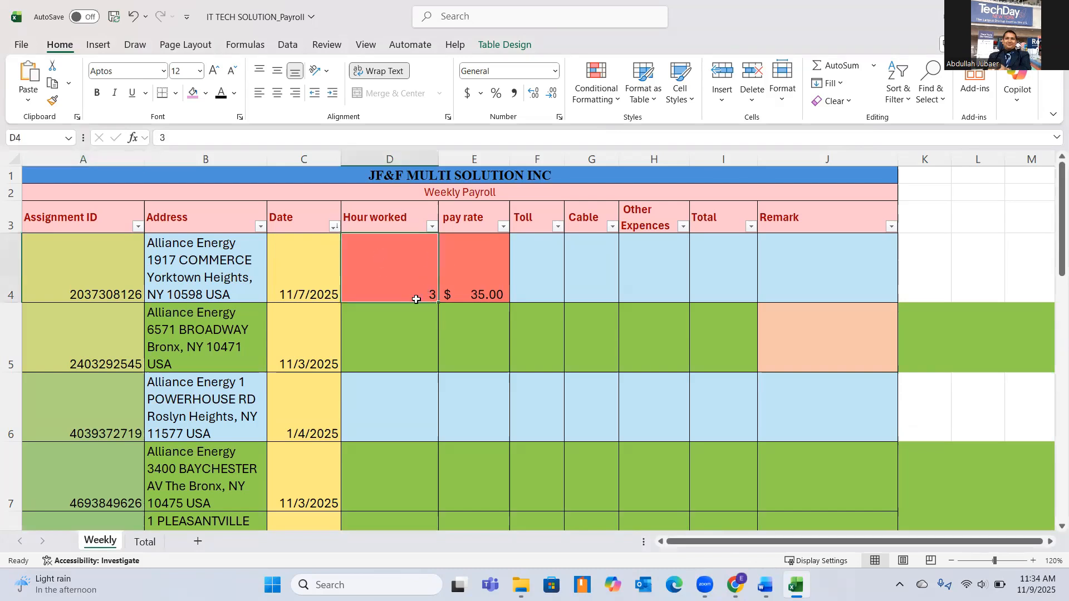
mouse_move(435, 301)
left_mouse_down()
mouse_move(419, 527)
mouse_move(410, 362)
mouse_move(408, 374)
left_mouse_up()
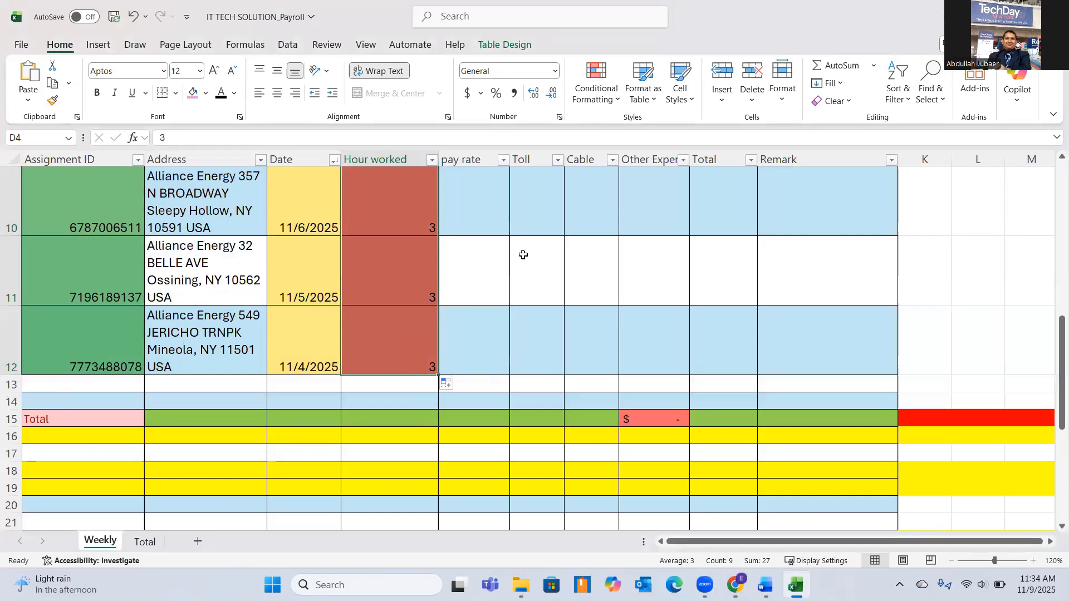
Fill the 35.00 pay rate from cell E4 down the pay rate column to row 7.
scroll(505, 248, "up", 2)
scroll(505, 248, "up", 2)
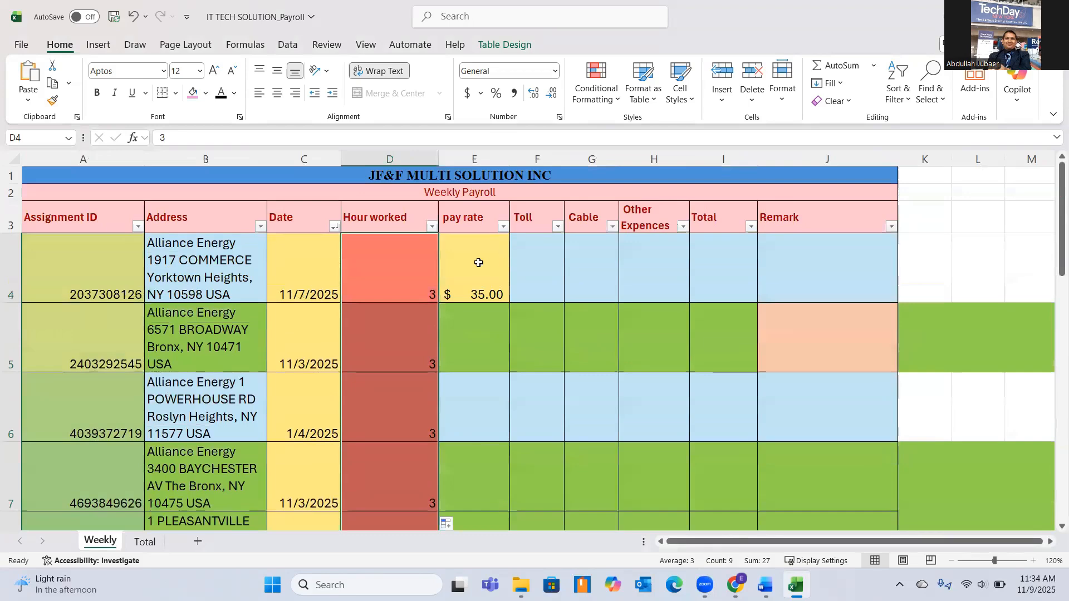
left_click(479, 263)
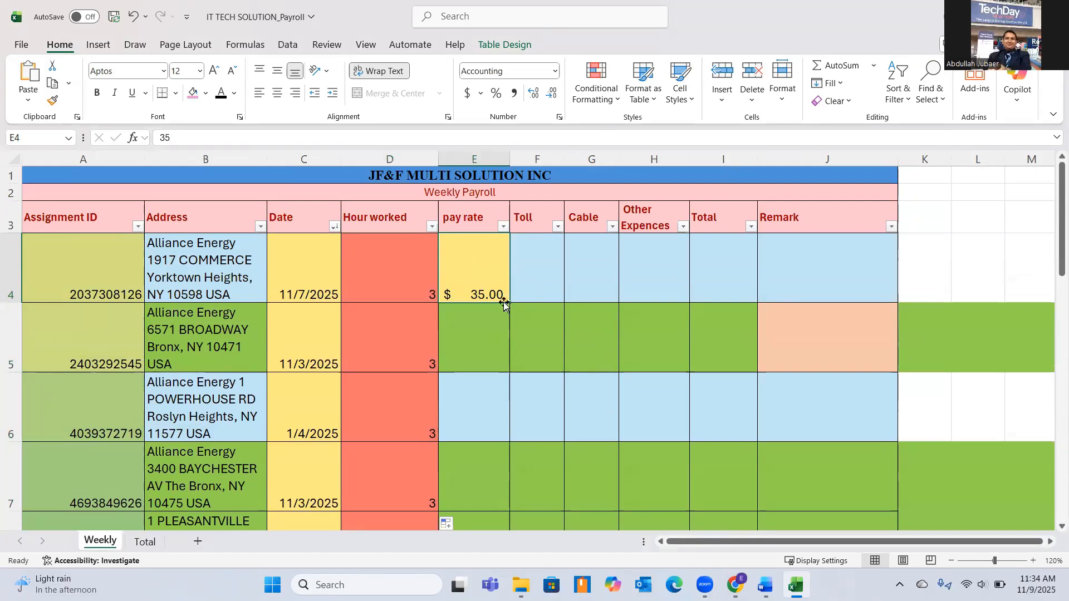
left_click_drag(509, 302, 492, 391)
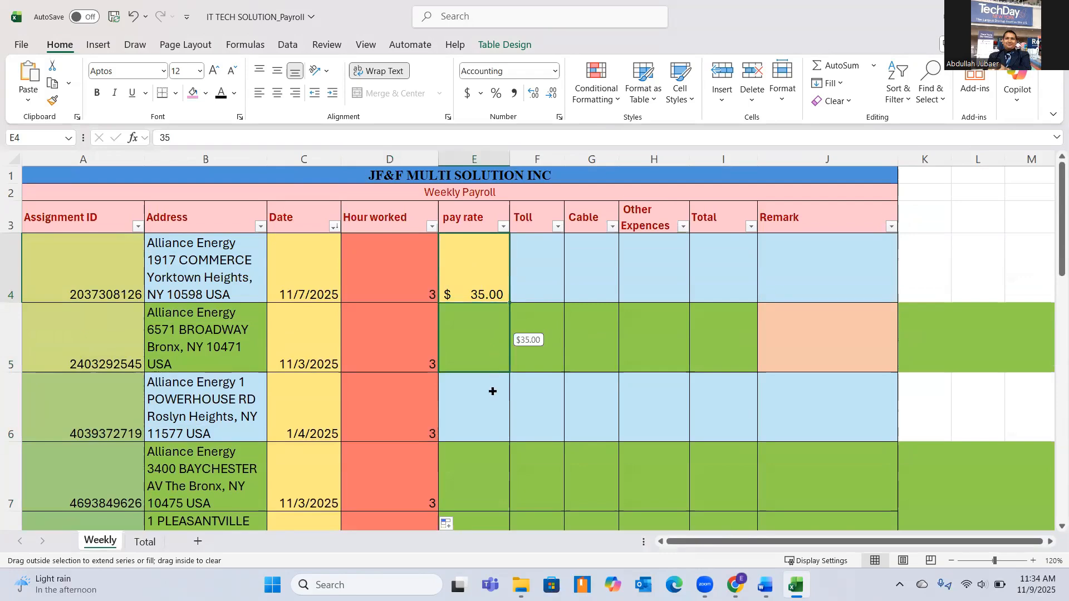
left_click_drag(490, 437, 494, 524)
left_click_drag(494, 525, 496, 445)
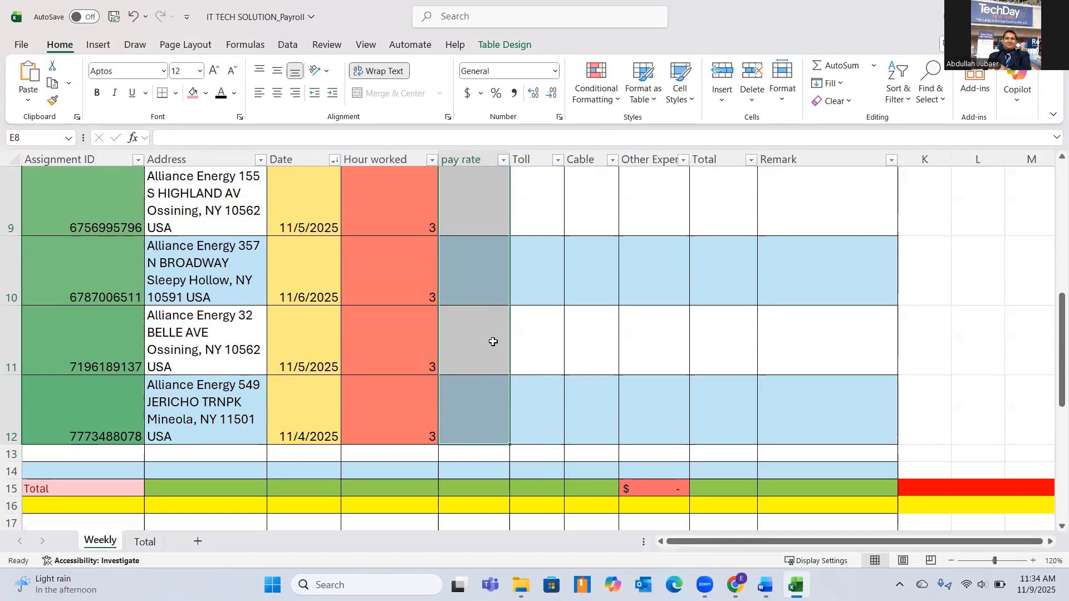
Fill the 35.00 pay rate from cell E7 down to row 10 of the pay rate column.
scroll(493, 341, "up", 3)
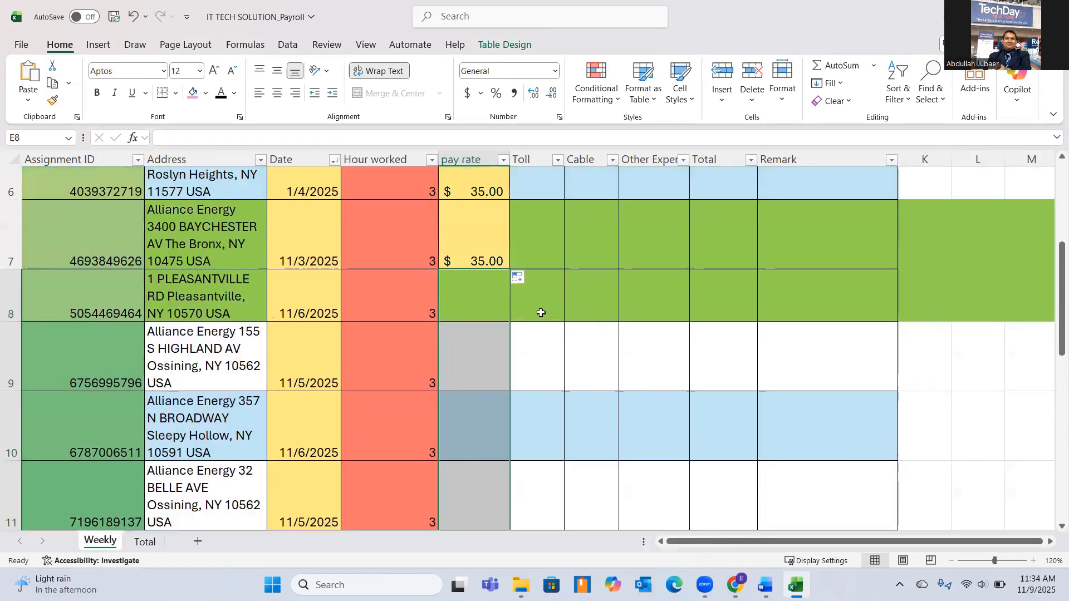
scroll(536, 313, "up", 1)
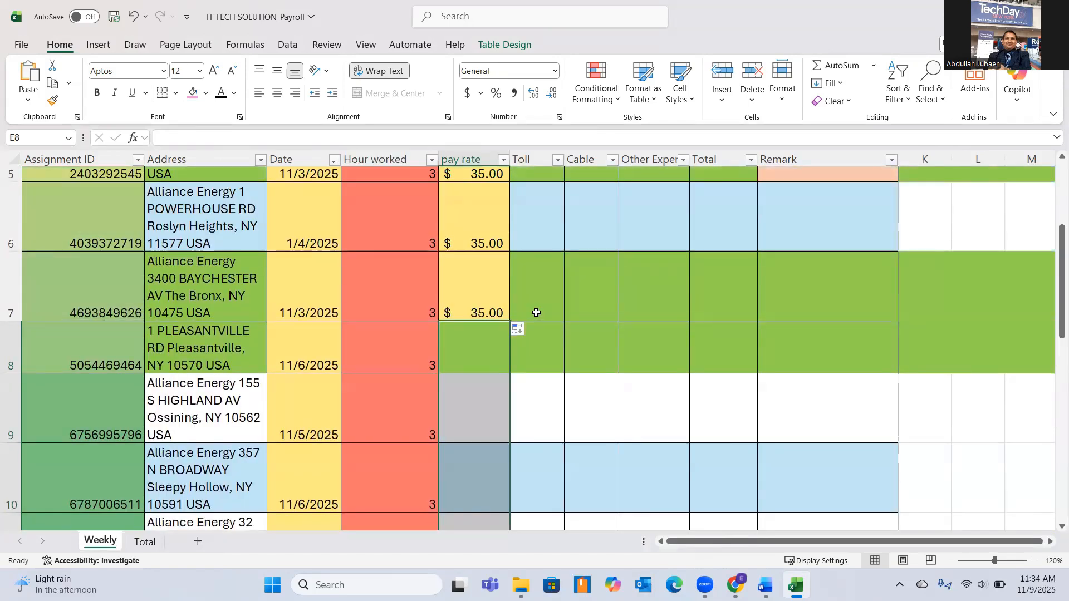
scroll(536, 313, "down", 1)
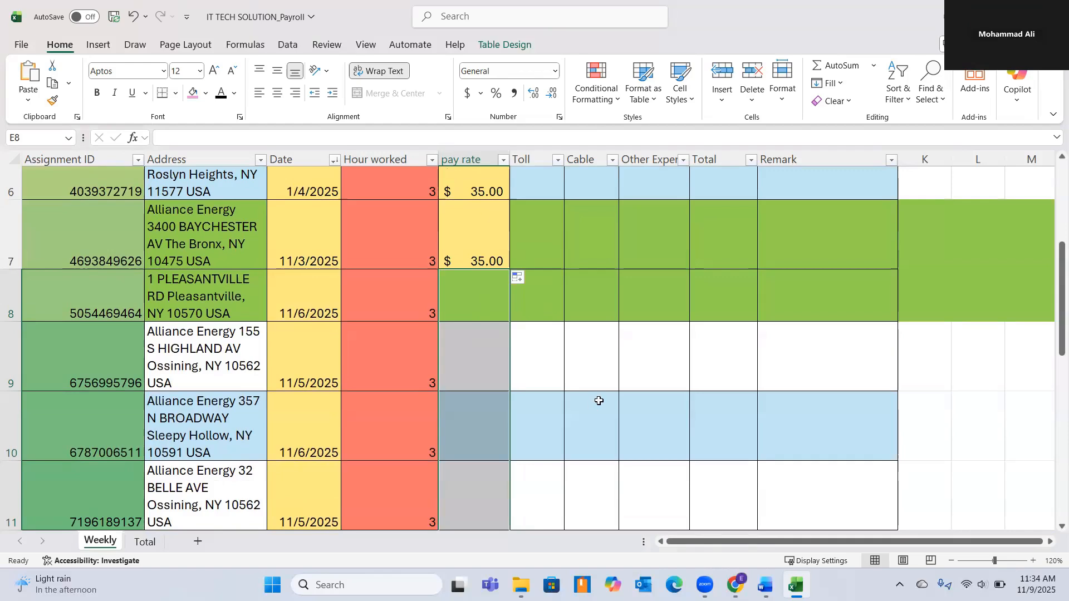
left_click(554, 363)
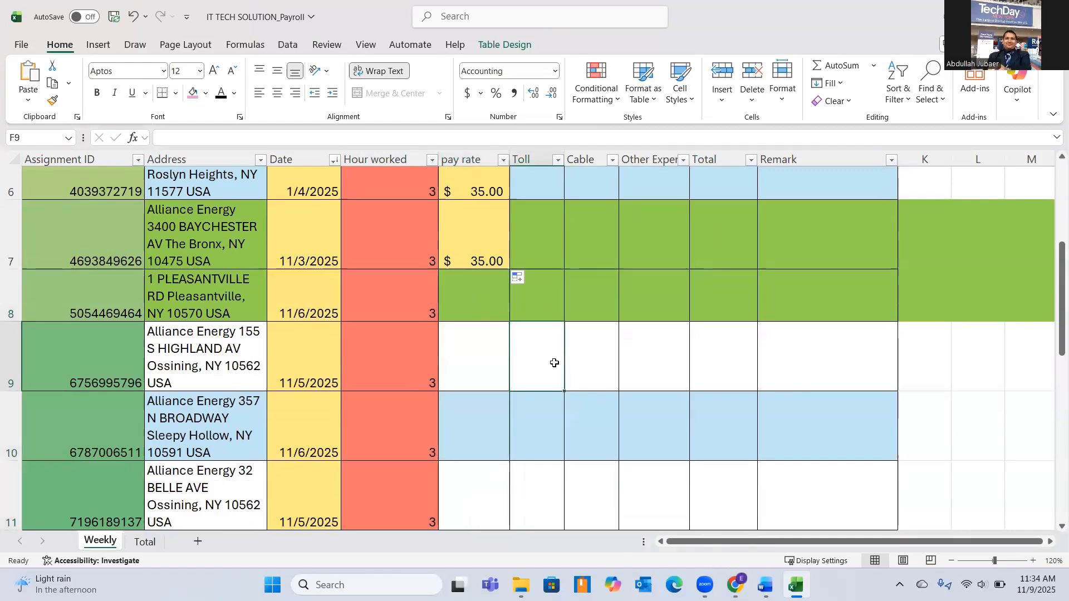
scroll(552, 357, "down", 2)
scroll(553, 358, "up", 7)
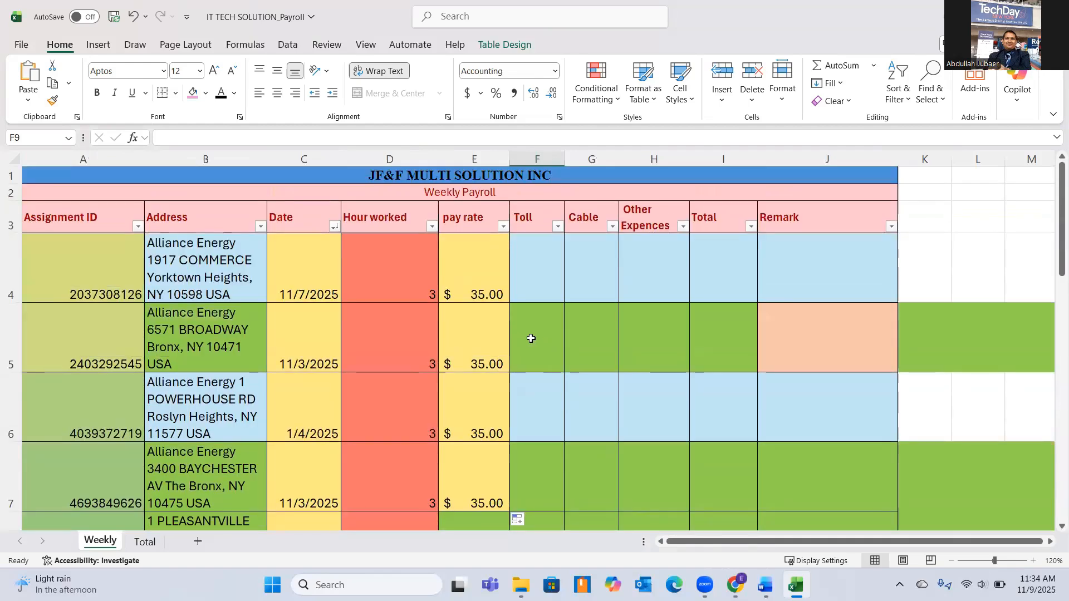
scroll(529, 370, "down", 1)
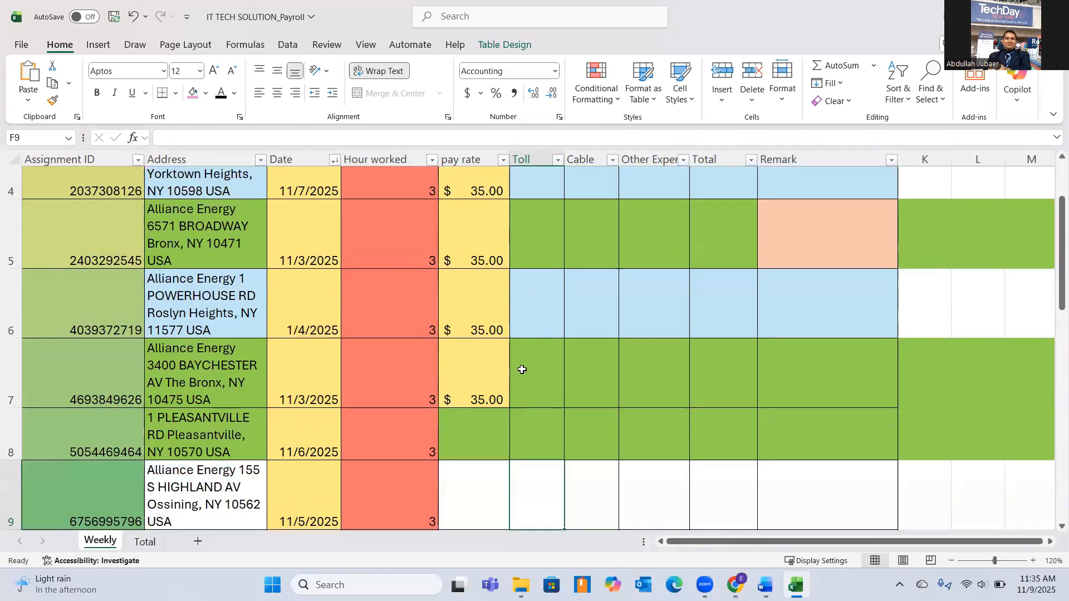
left_click(488, 386)
scroll(531, 369, "down", 1)
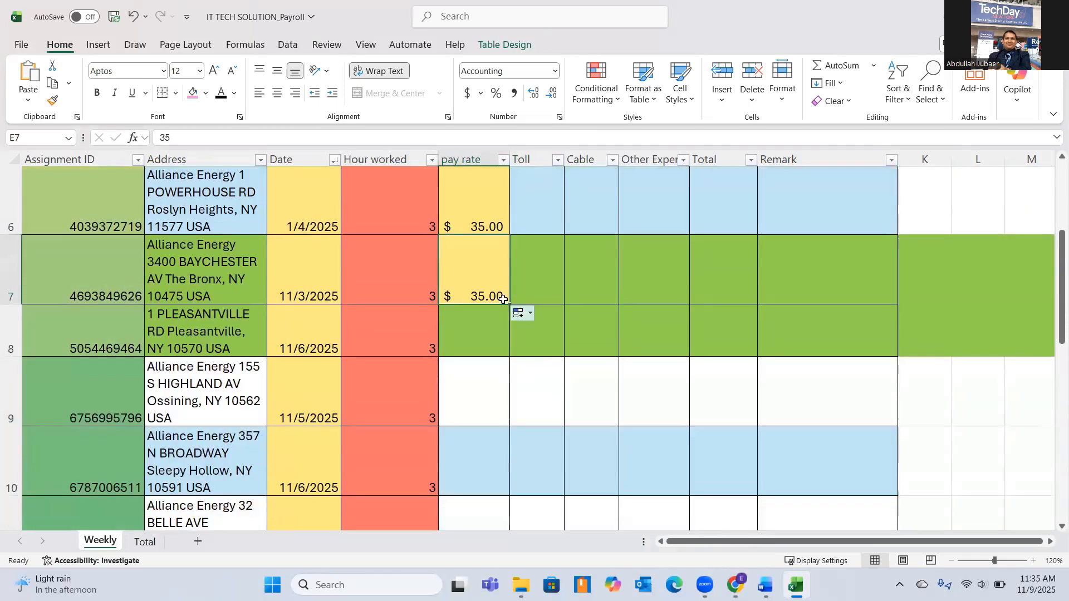
left_click_drag(508, 304, 493, 520)
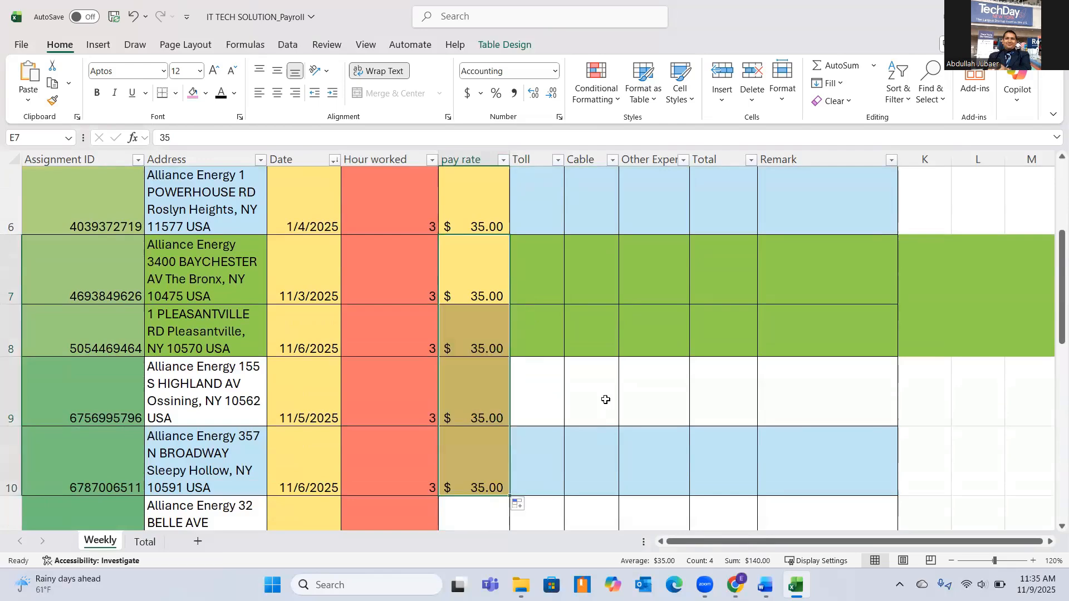
Fill the 35.00 pay rate from cell E10 down to row 12.
scroll(603, 390, "down", 2)
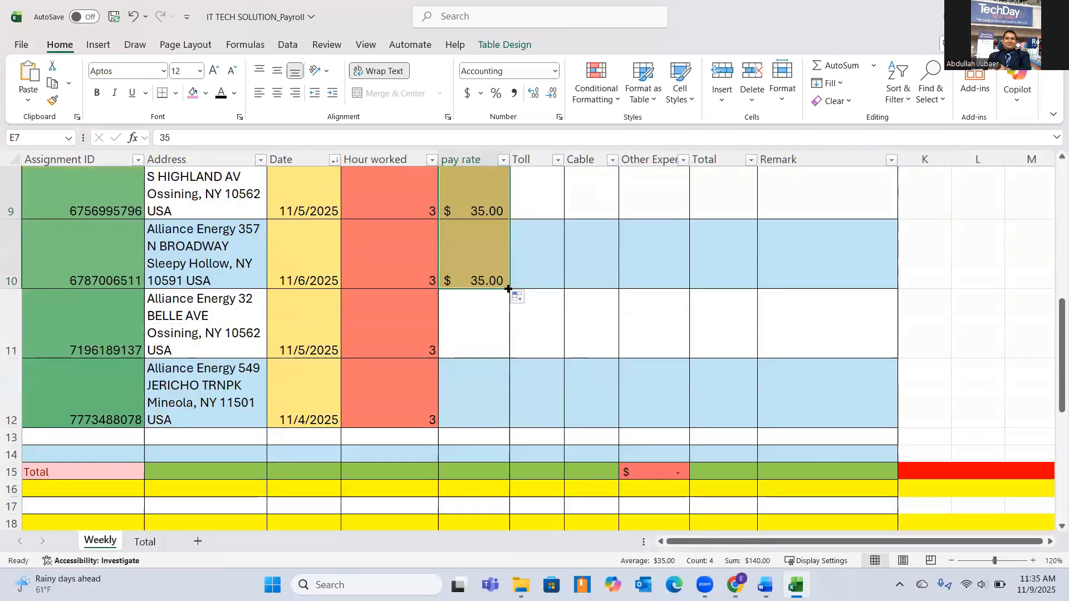
left_click(501, 283)
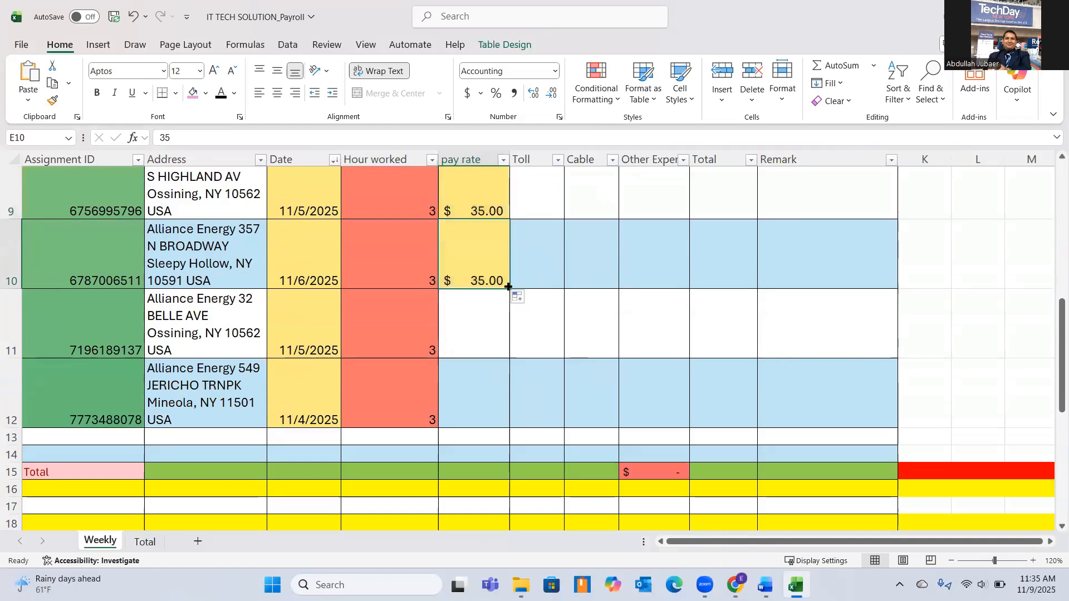
left_click_drag(509, 287, 501, 410)
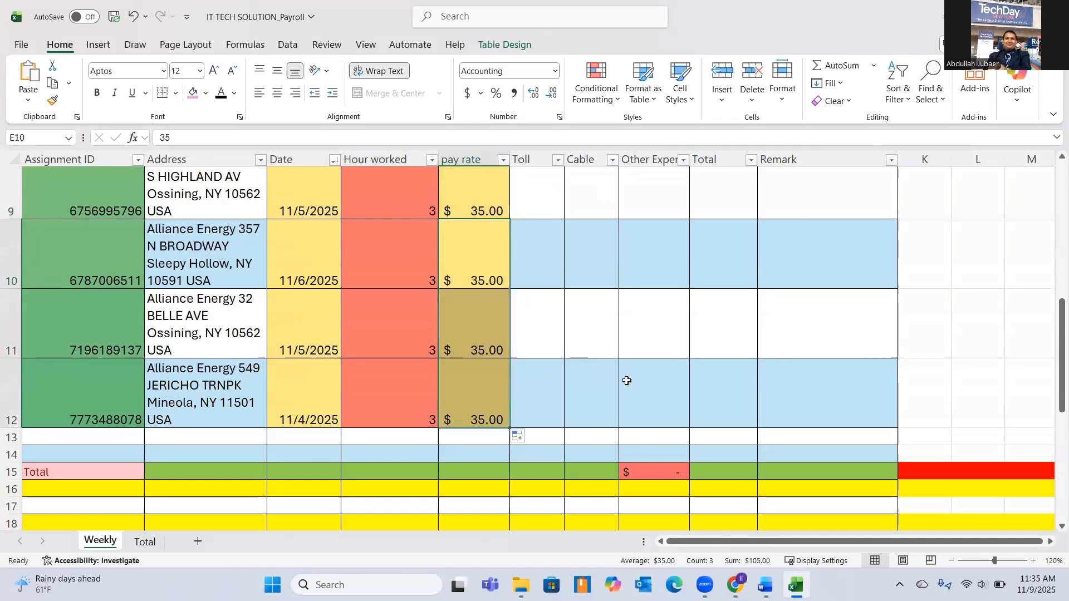
Examine the completed payroll entries row by row, starting with the assignment in row 4.
scroll(606, 346, "up", 3)
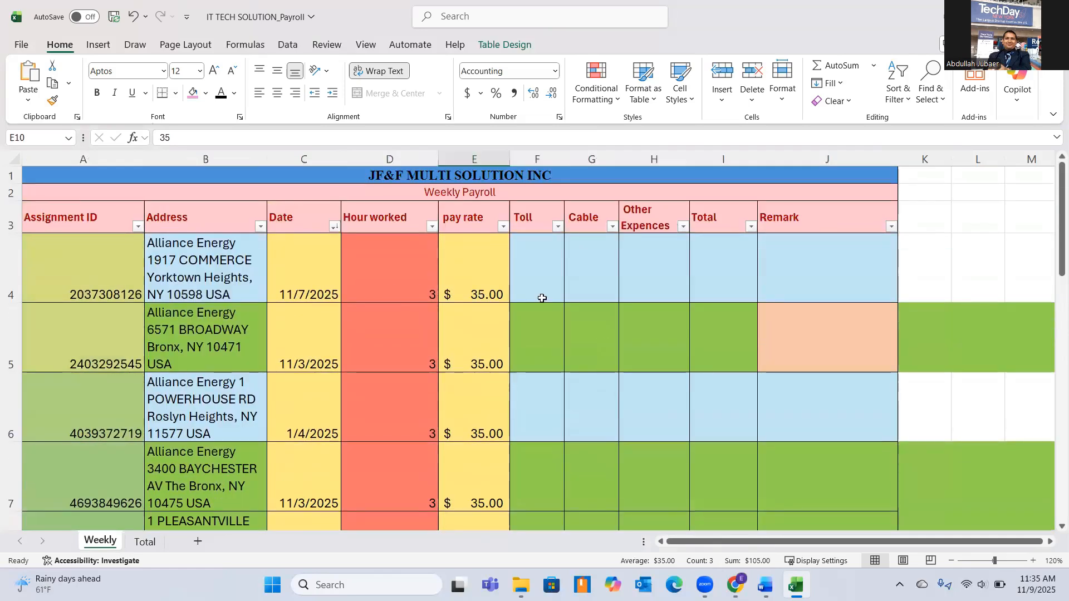
left_click(535, 271)
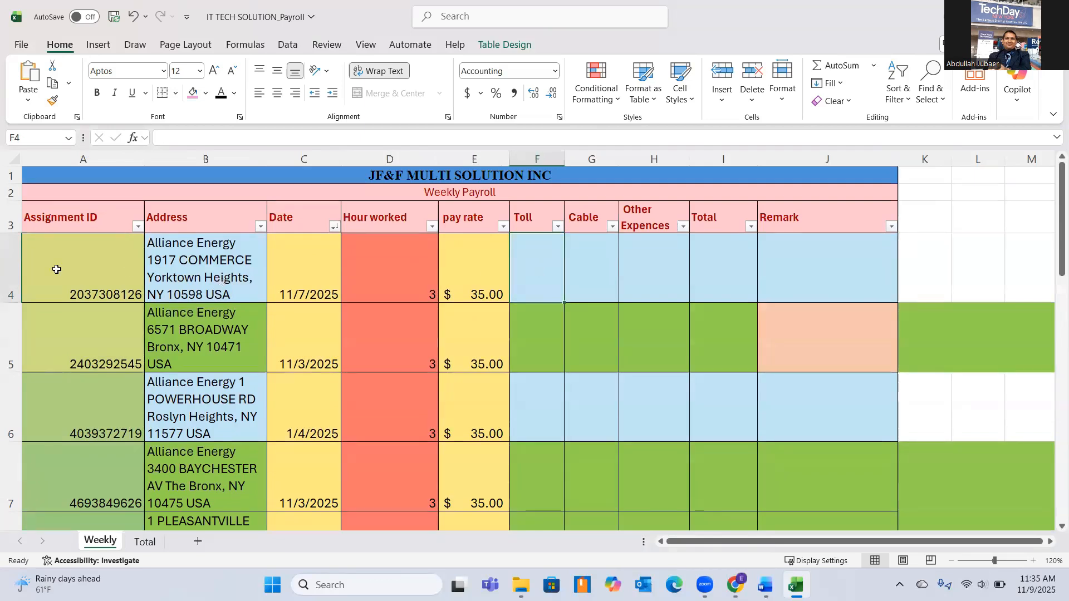
left_click(8, 260)
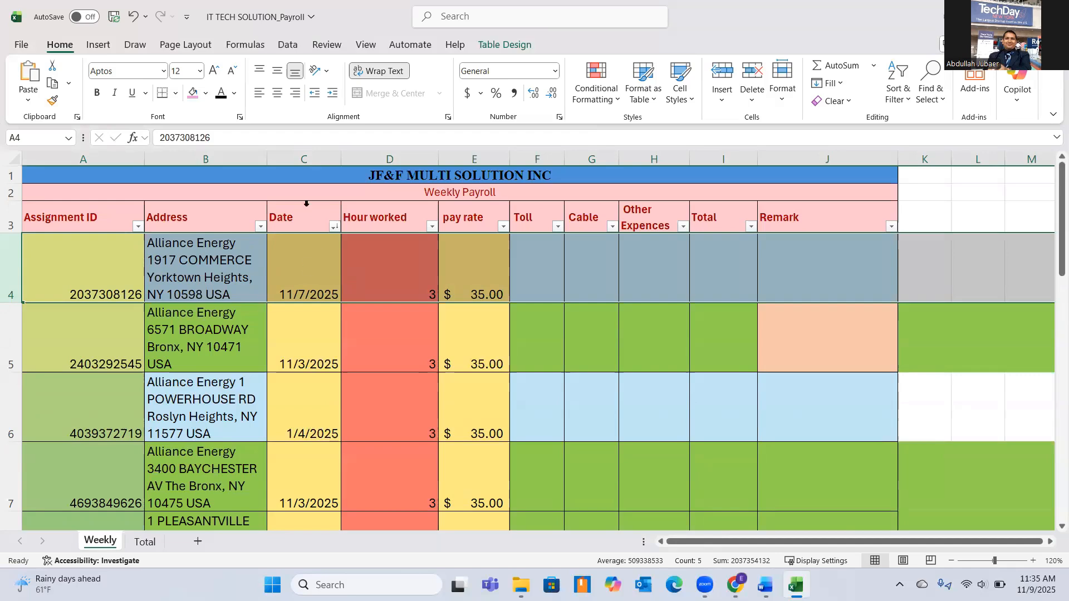
scroll(300, 247, "down", 1)
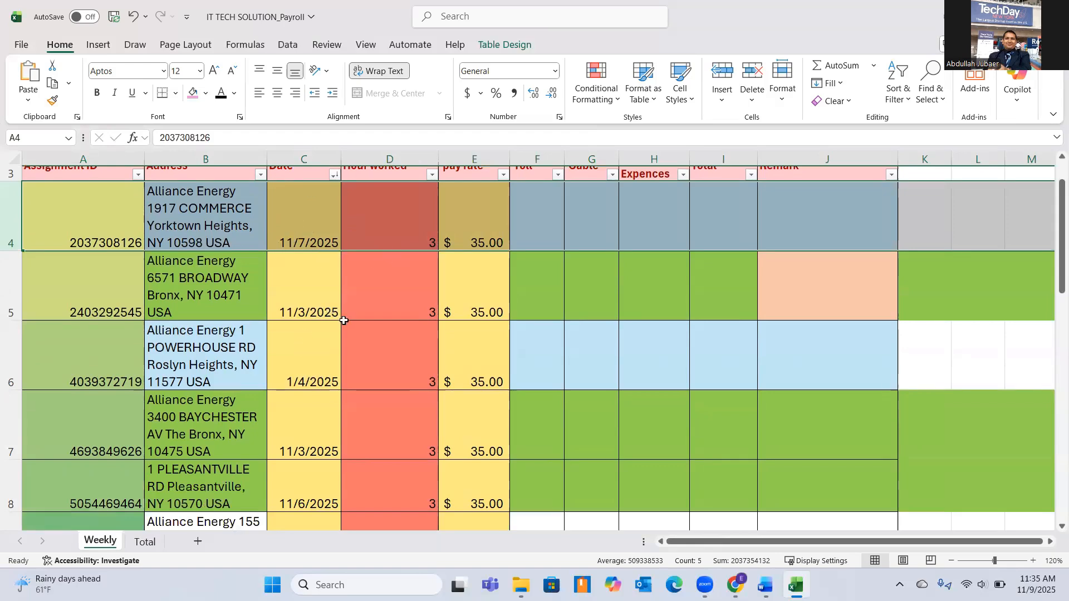
scroll(302, 461, "down", 1)
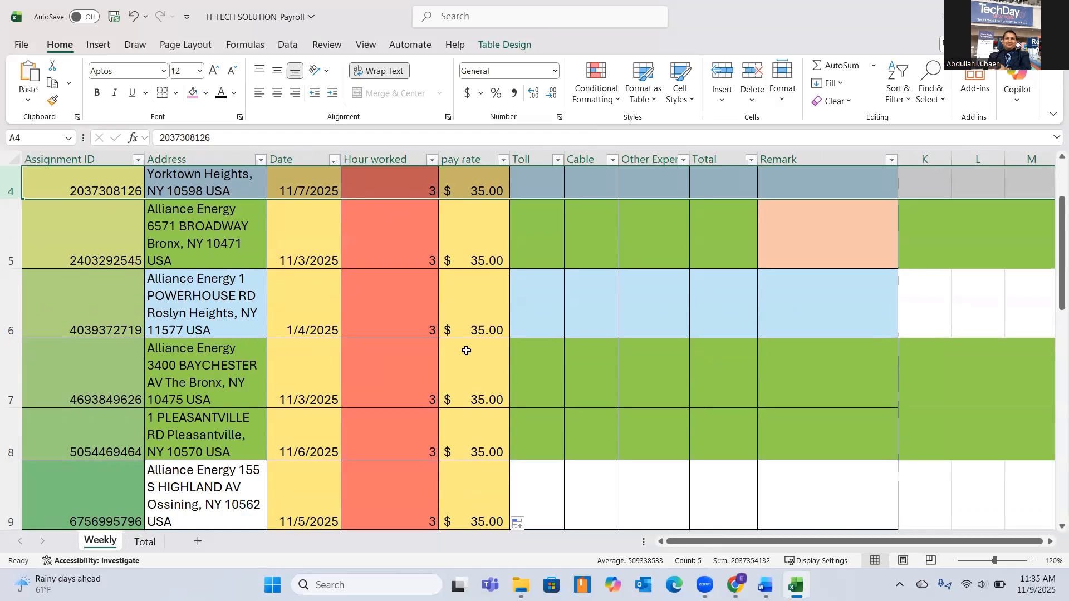
scroll(122, 205, "up", 2)
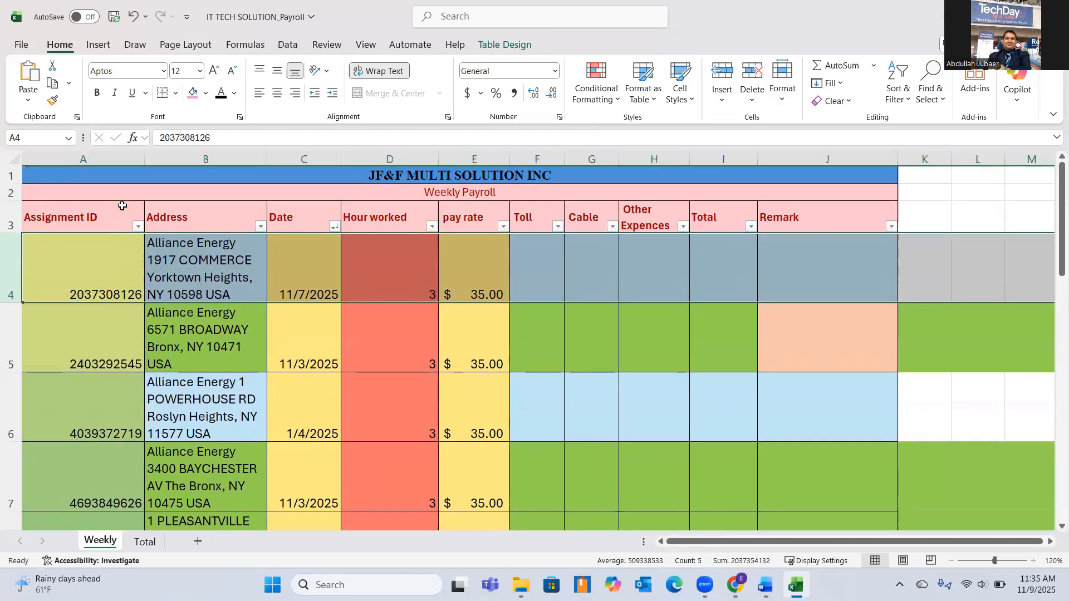
scroll(93, 271, "down", 2)
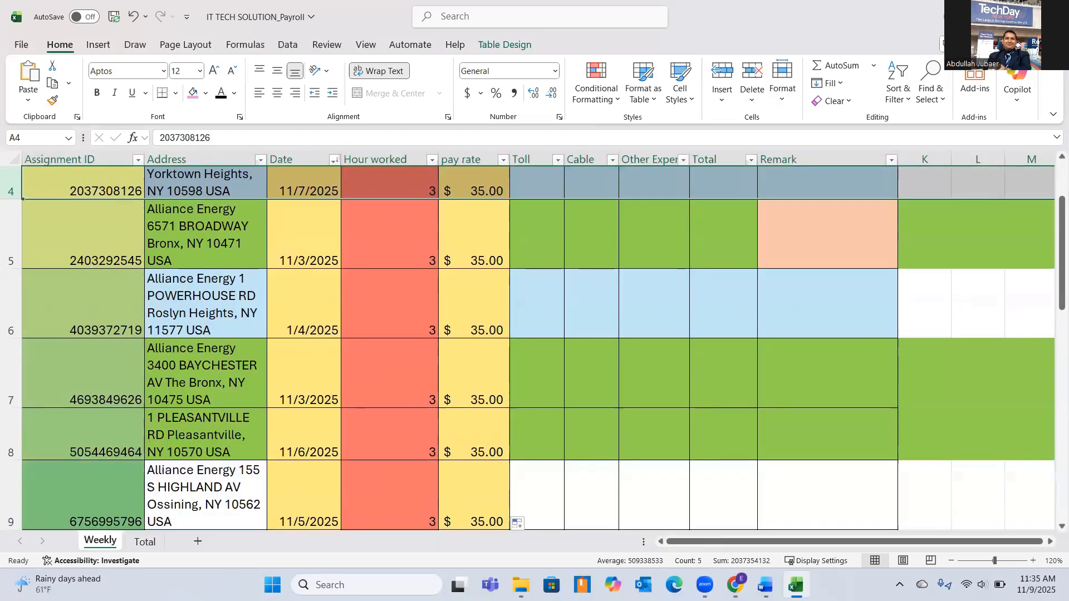
Bring up the week2 folder in File Explorer, move its window off the payroll sheet, and check the dates in rows 4 to 12.
key("alt+Tab")
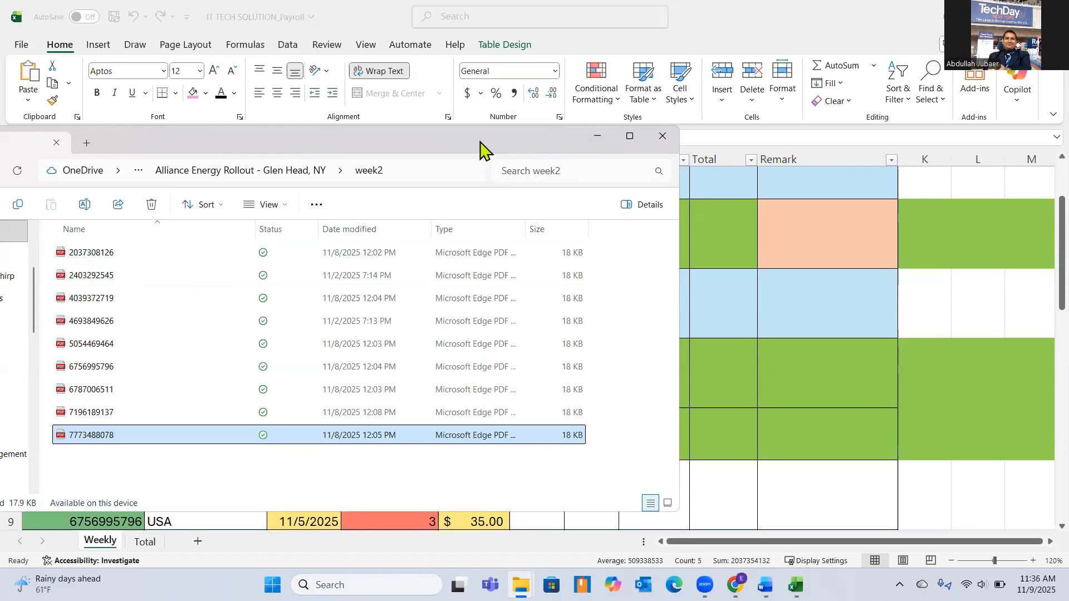
left_click_drag(480, 142, 1, 146)
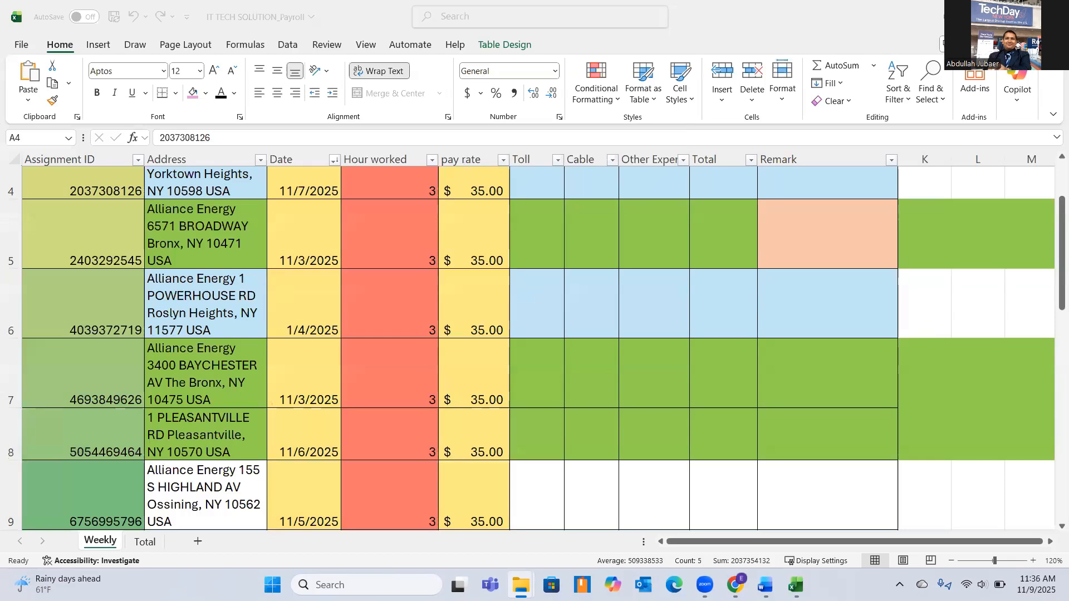
scroll(238, 228, "up", 2)
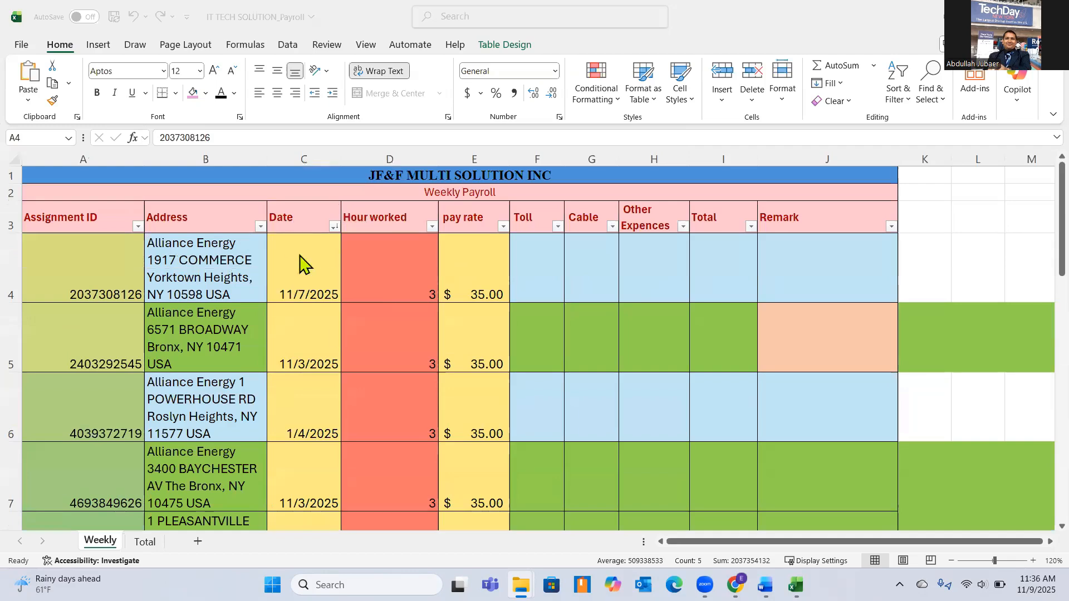
scroll(303, 273, "down", 3)
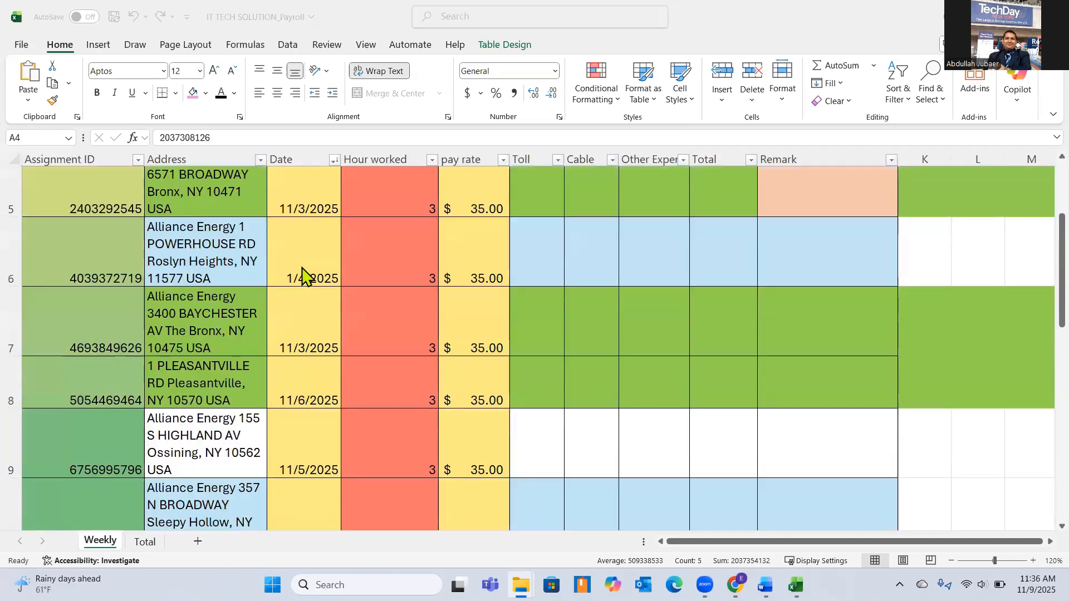
scroll(300, 276, "down", 3)
scroll(301, 276, "up", 5)
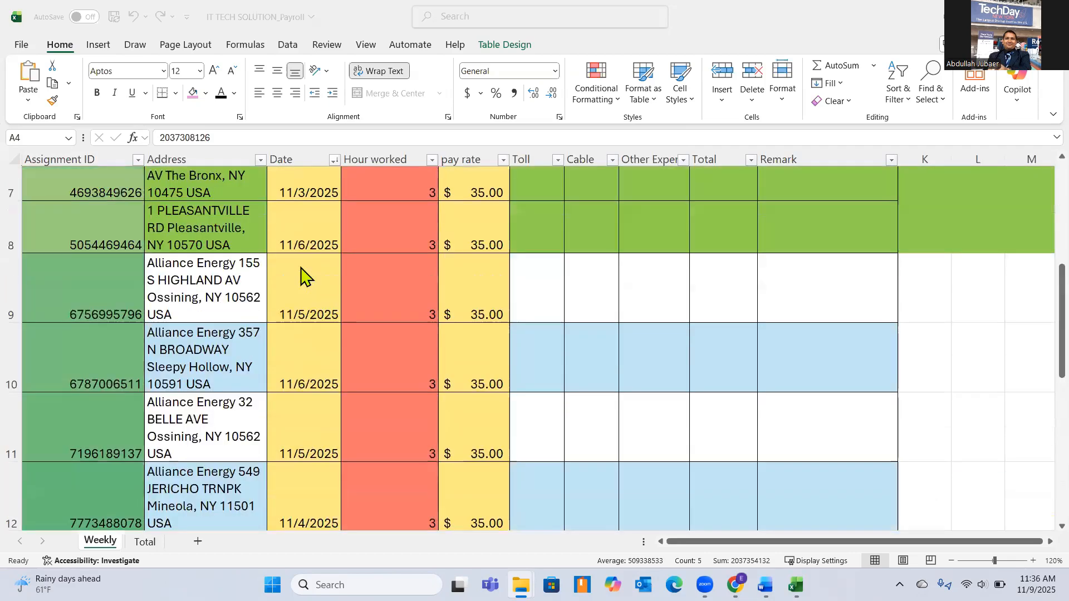
scroll(300, 276, "up", 2)
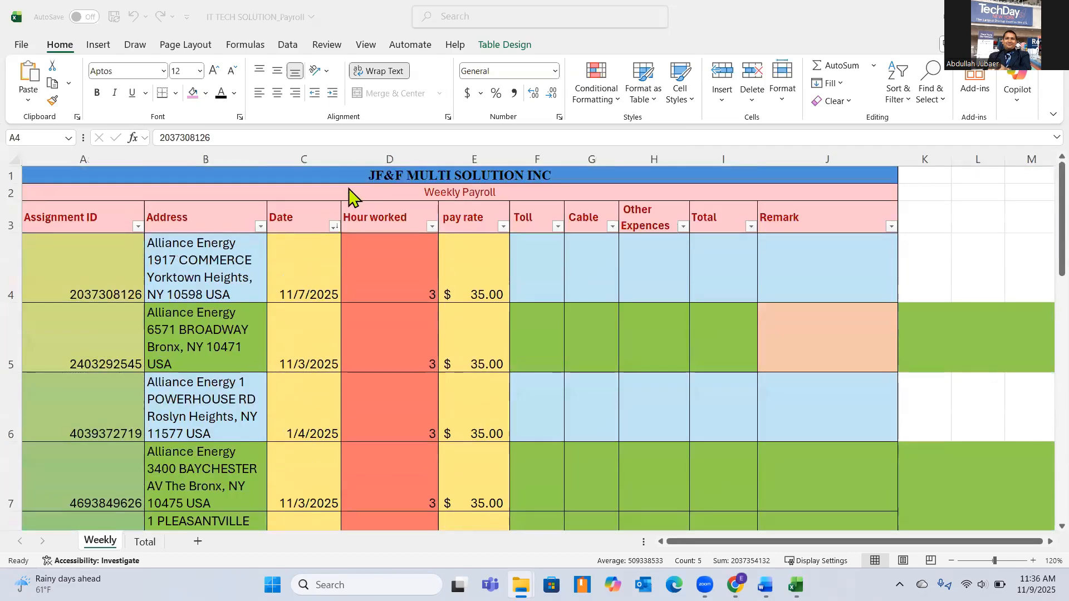
Sort the weekly payroll table by Date from newest to oldest and check the row order down to row 12.
left_click(535, 252)
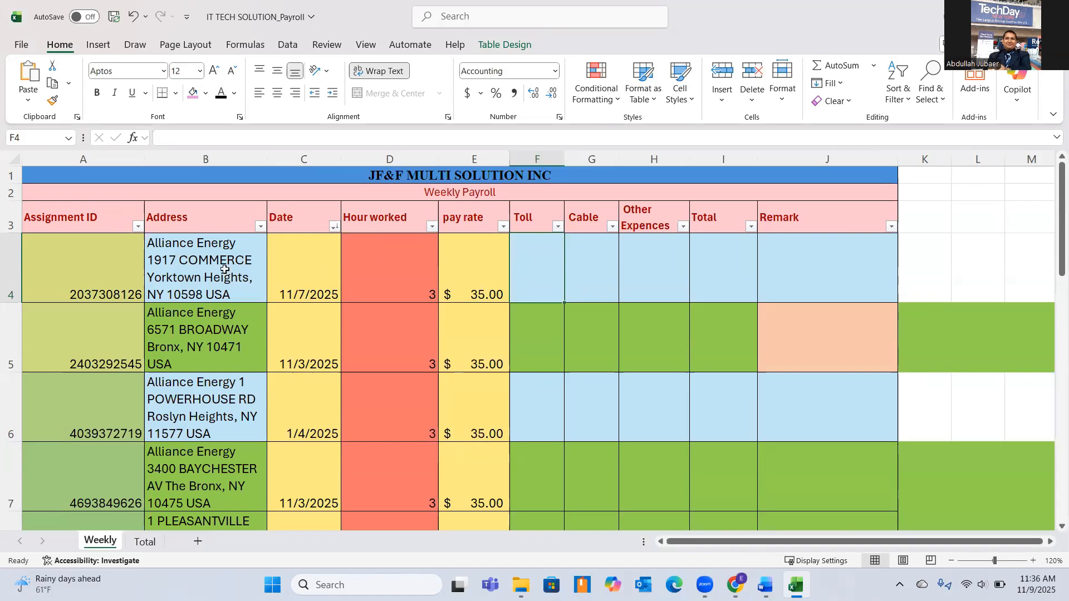
left_click(334, 226)
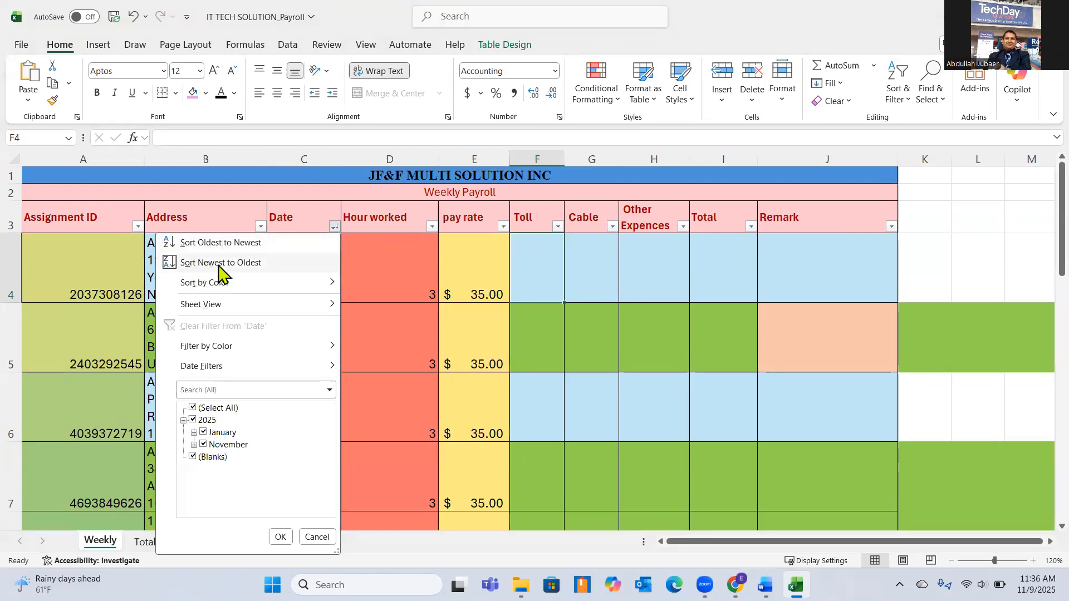
mouse_move(239, 286)
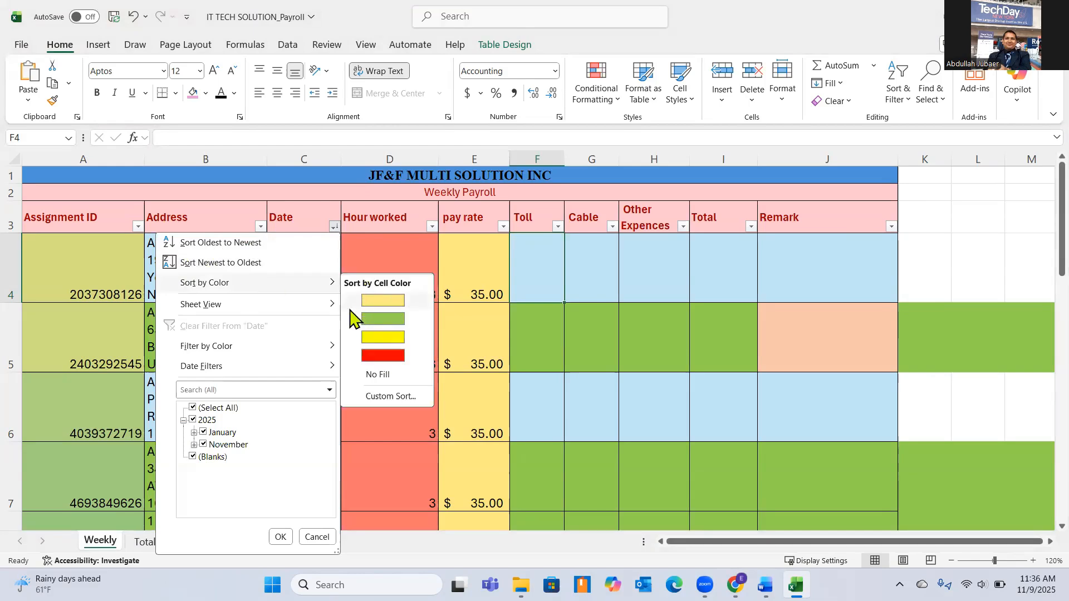
mouse_move(329, 313)
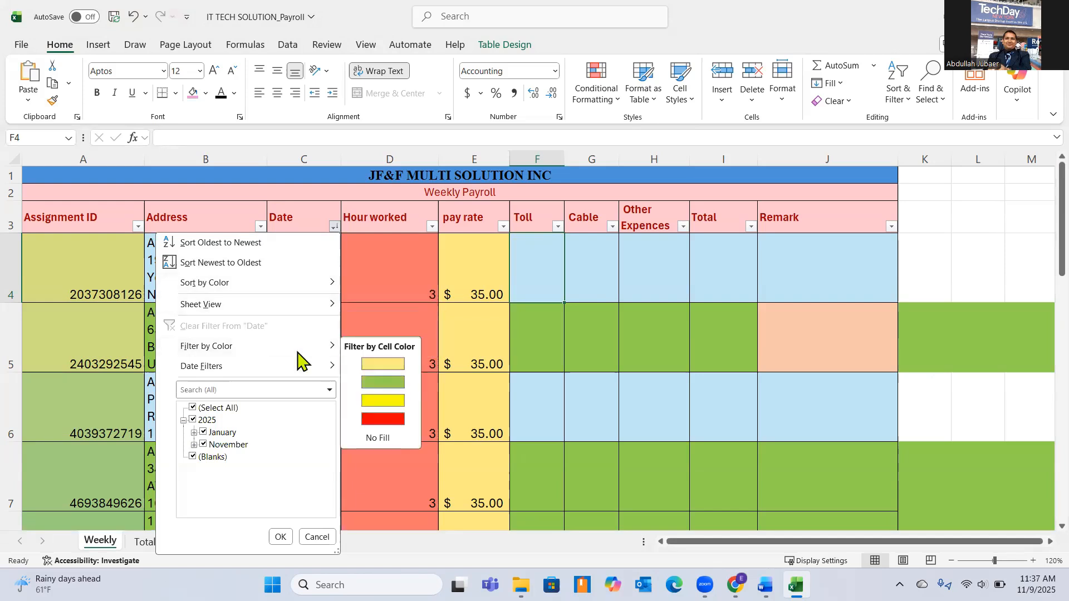
mouse_move(226, 373)
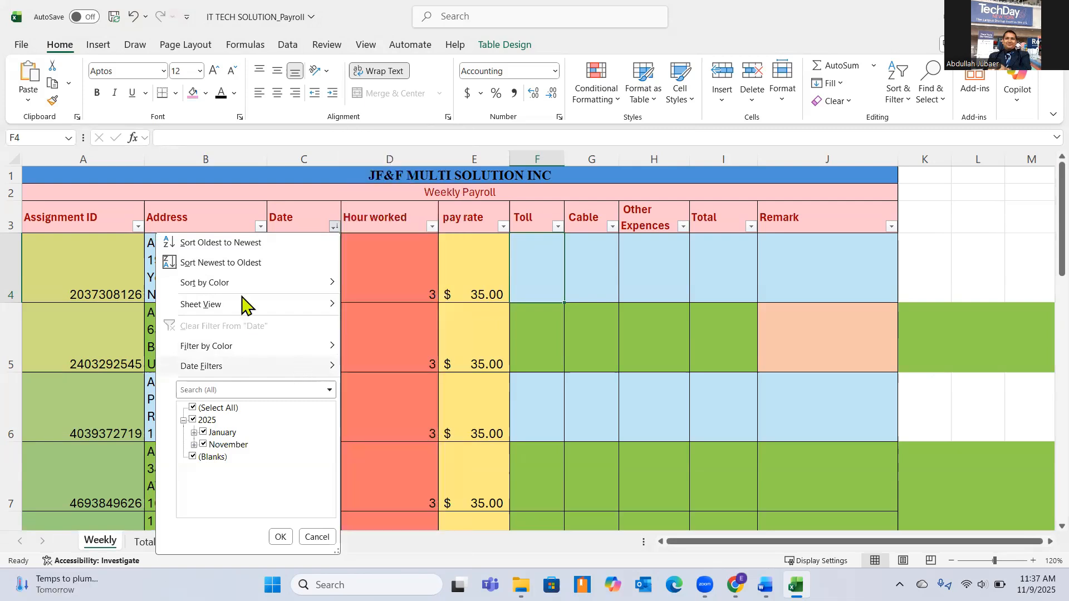
left_click(248, 263)
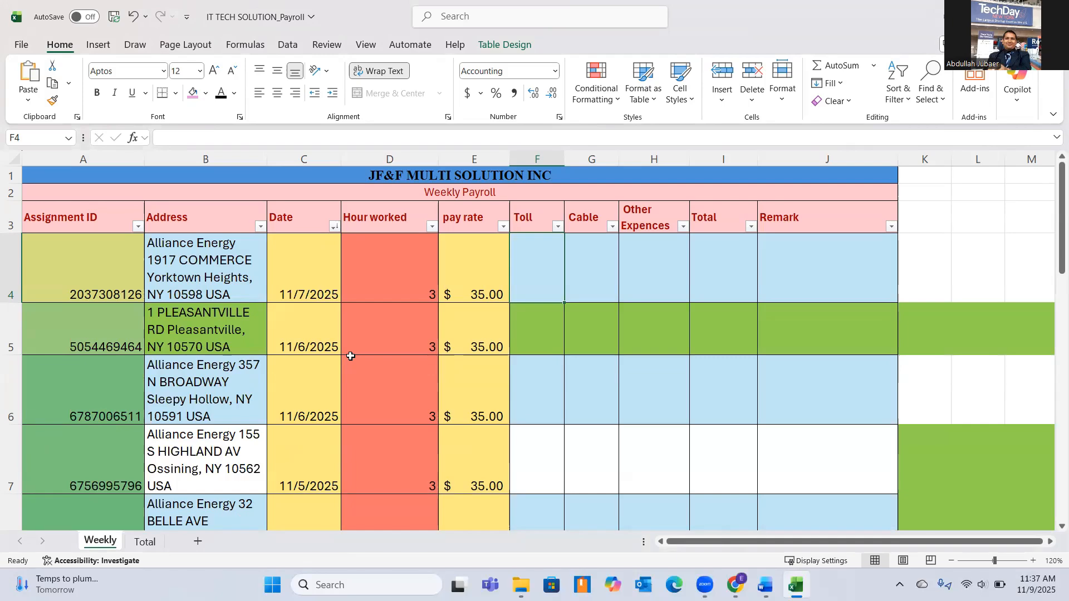
scroll(351, 357, "down", 1)
scroll(351, 357, "down", 8)
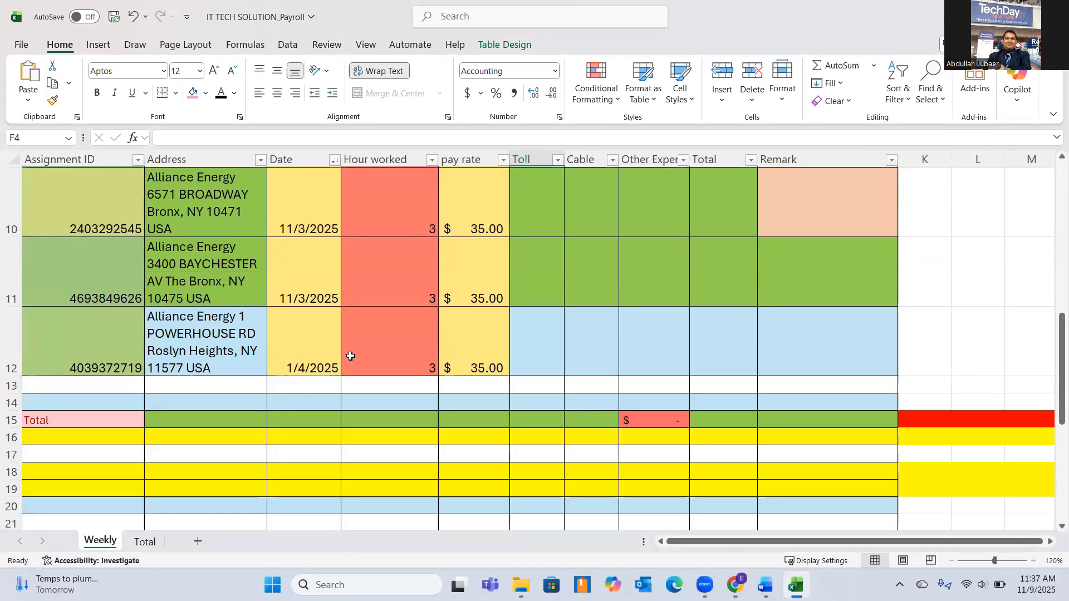
Correct the date in cell C12 to 11/4/2025.
left_click(301, 369)
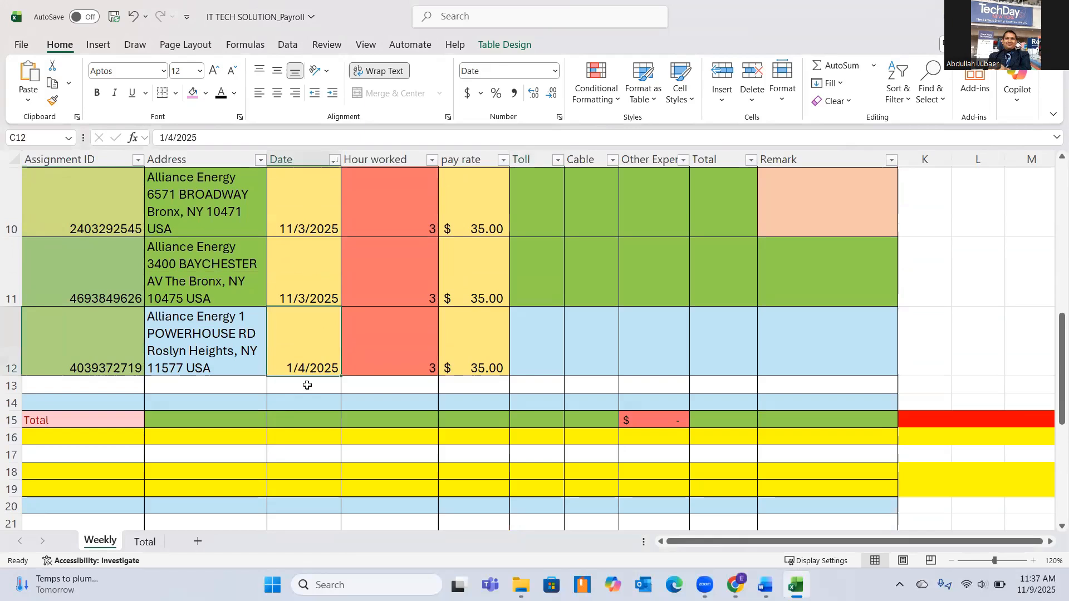
left_click(164, 138)
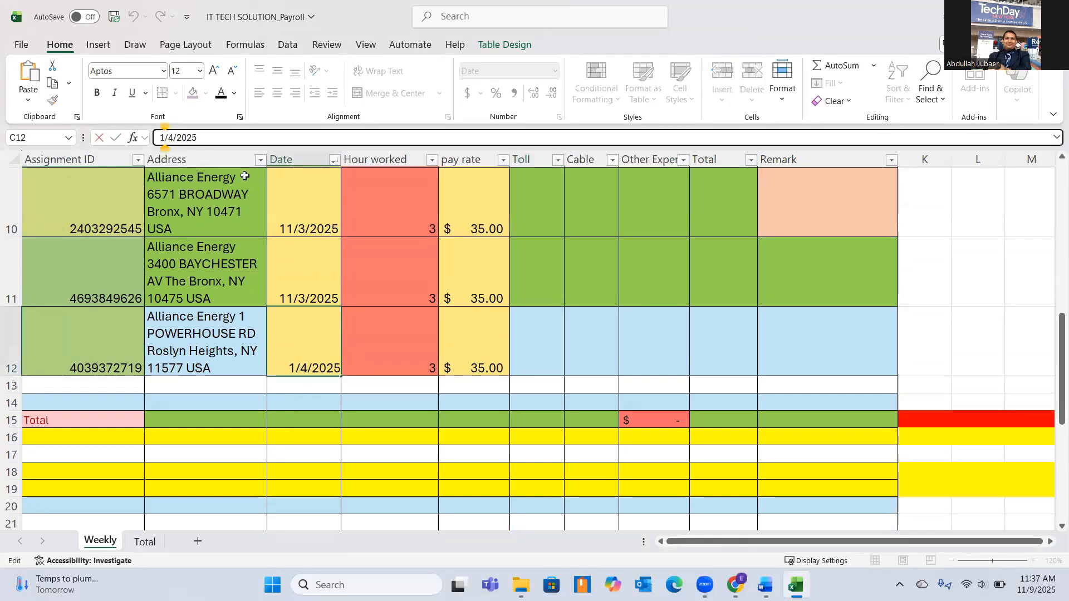
type("1")
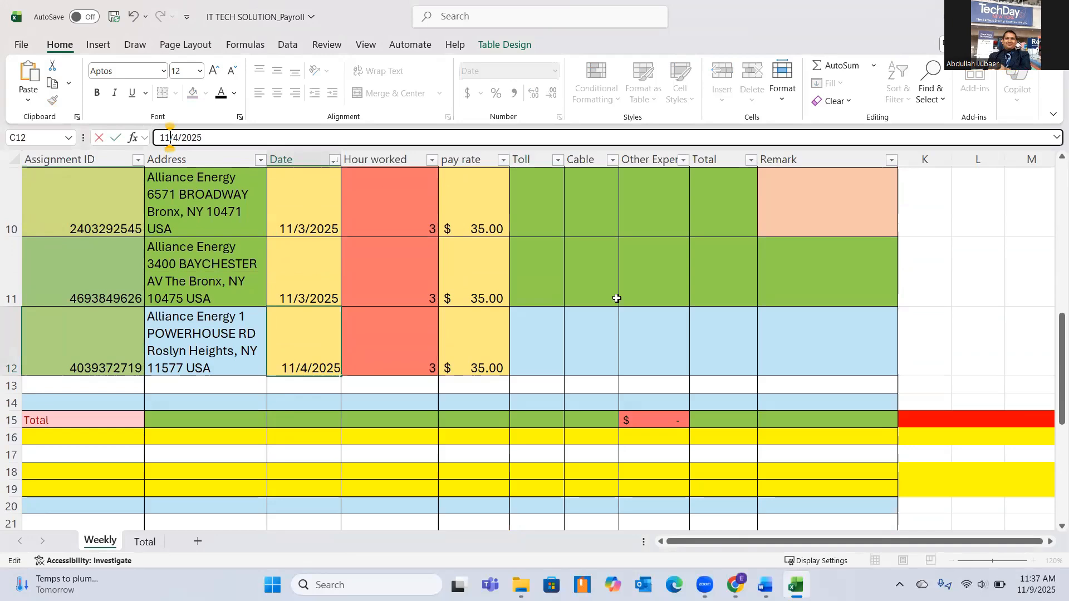
left_click(687, 342)
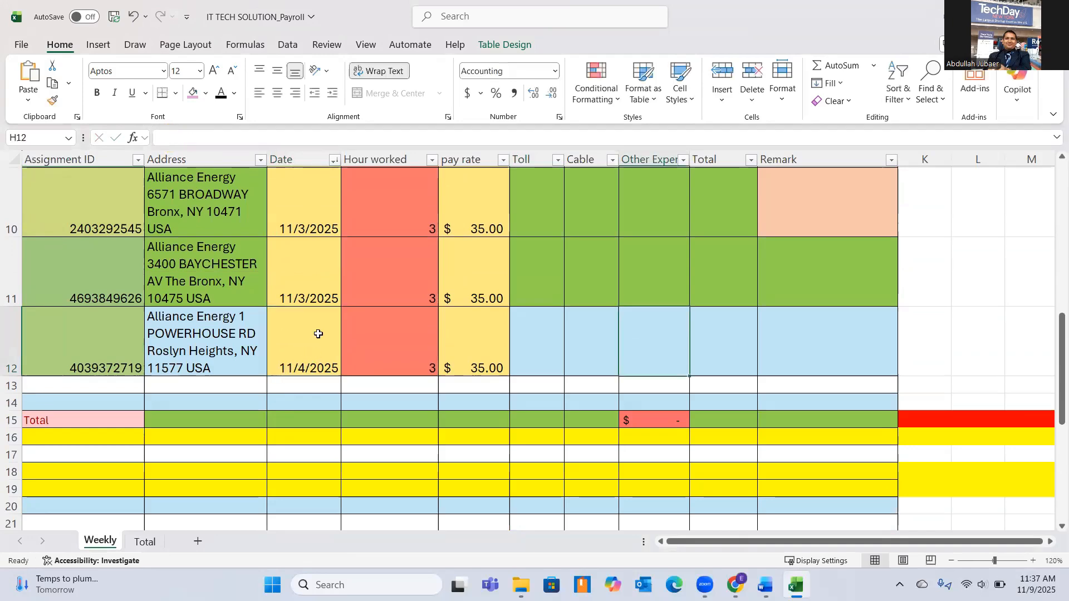
Check the Date column from row 4 down to row 12 for the order of the entries.
scroll(312, 334, "up", 1)
scroll(319, 334, "up", 3)
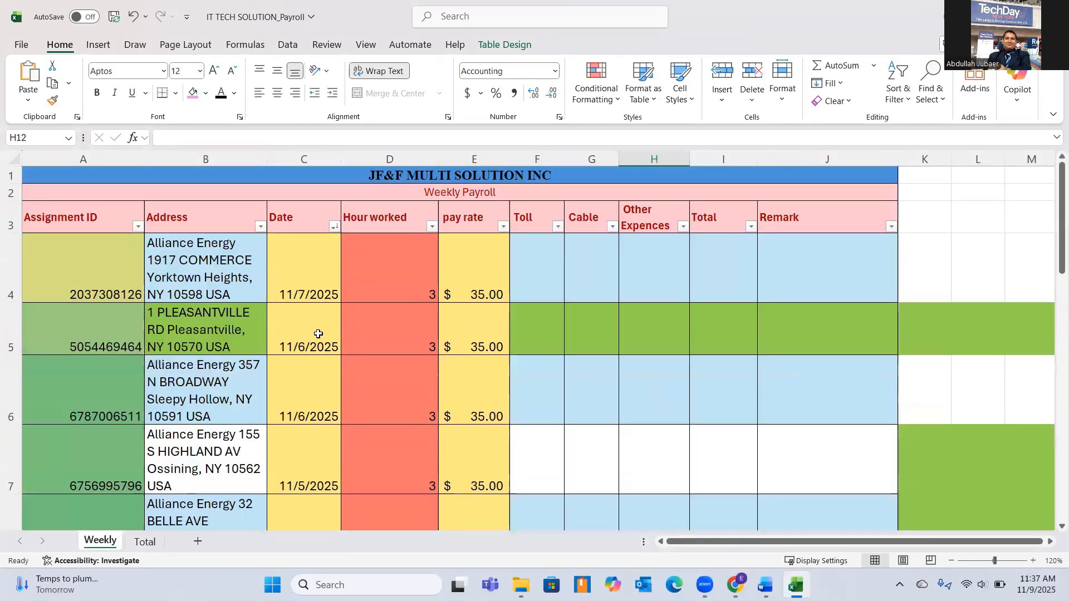
scroll(312, 279, "down", 1)
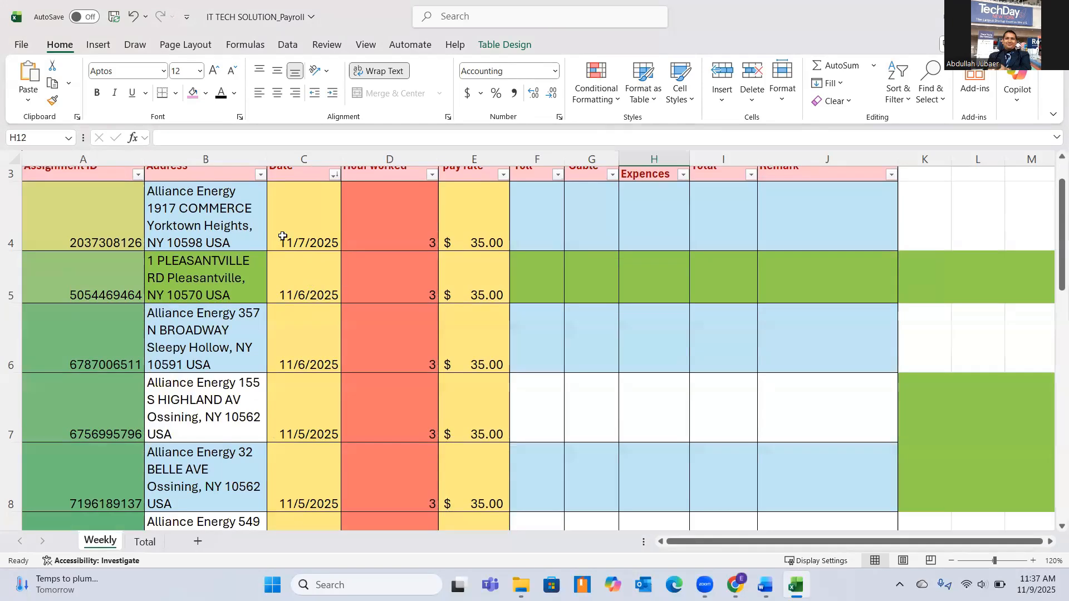
scroll(292, 279, "down", 1)
scroll(336, 334, "down", 1)
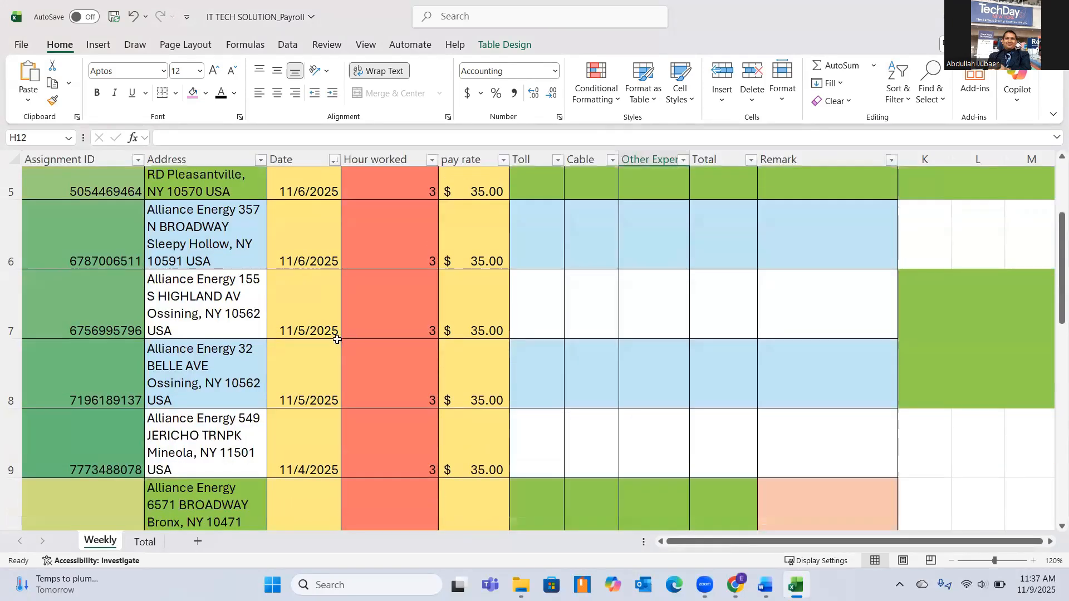
scroll(310, 377, "down", 1)
scroll(278, 431, "down", 1)
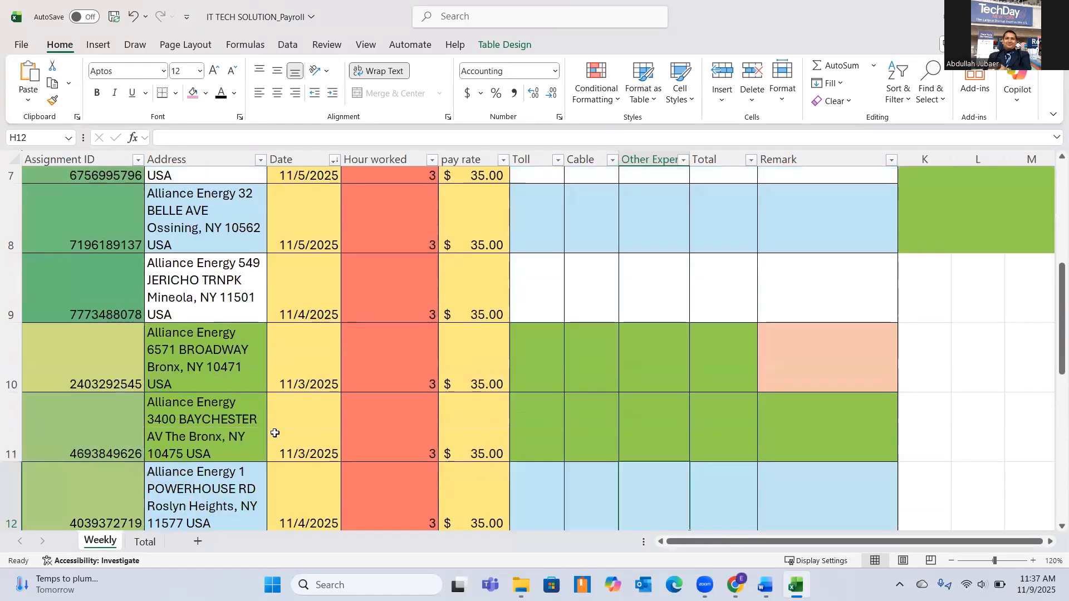
scroll(312, 439, "down", 1)
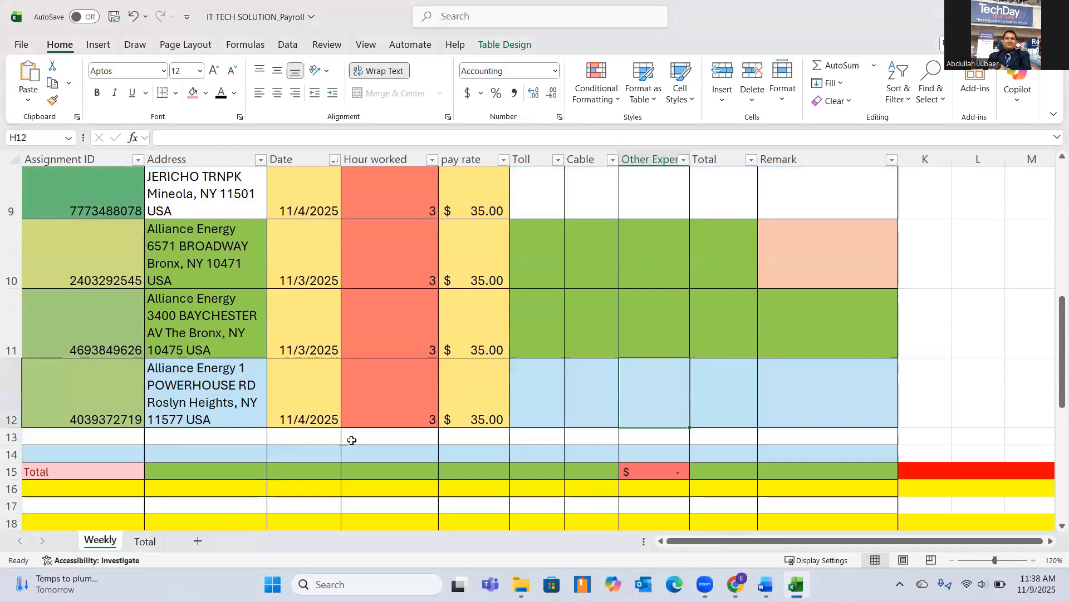
Re-sort the weekly payroll table by Date from newest to oldest and check the row order through row 12.
left_click(334, 161)
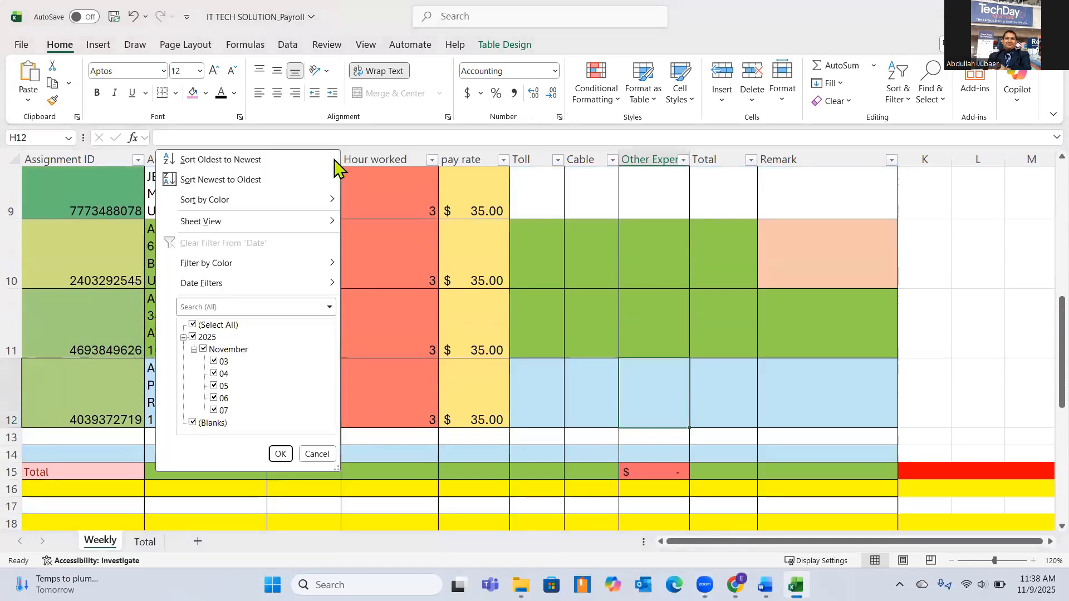
left_click(250, 179)
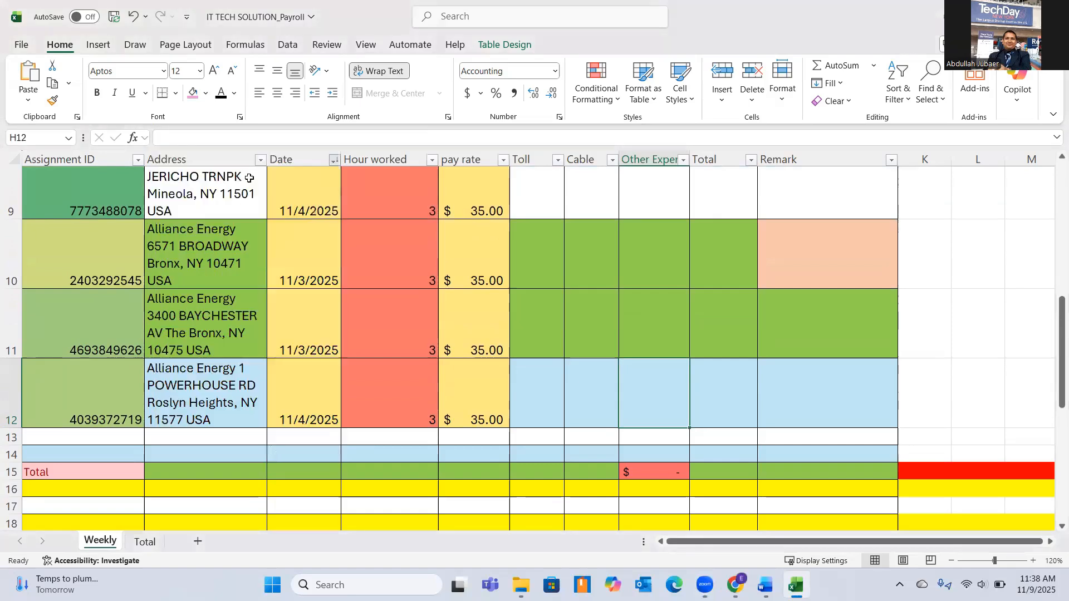
scroll(307, 379, "up", 5)
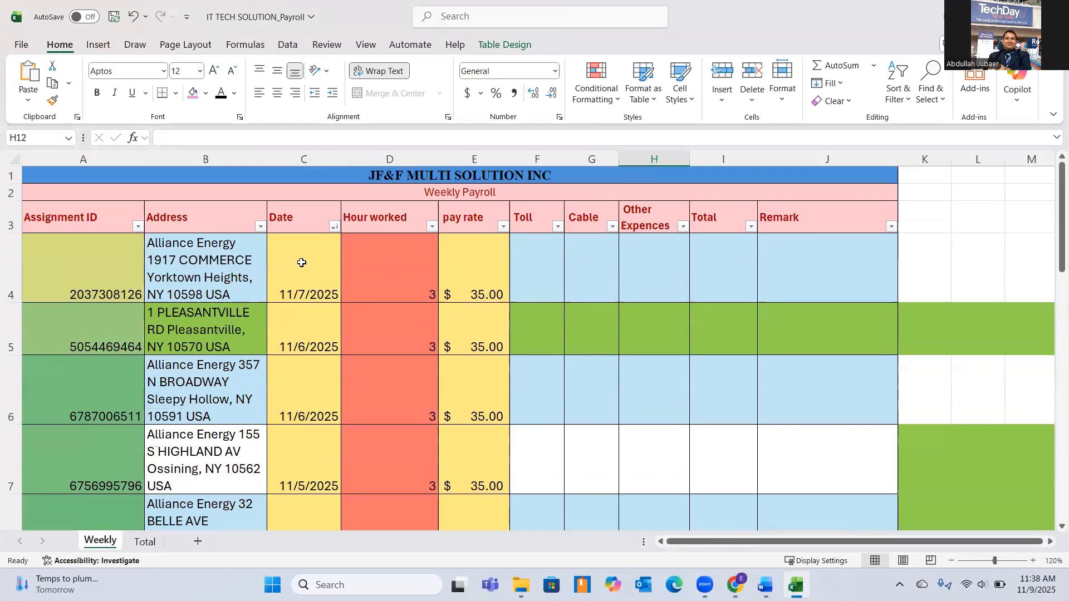
scroll(301, 262, "down", 5)
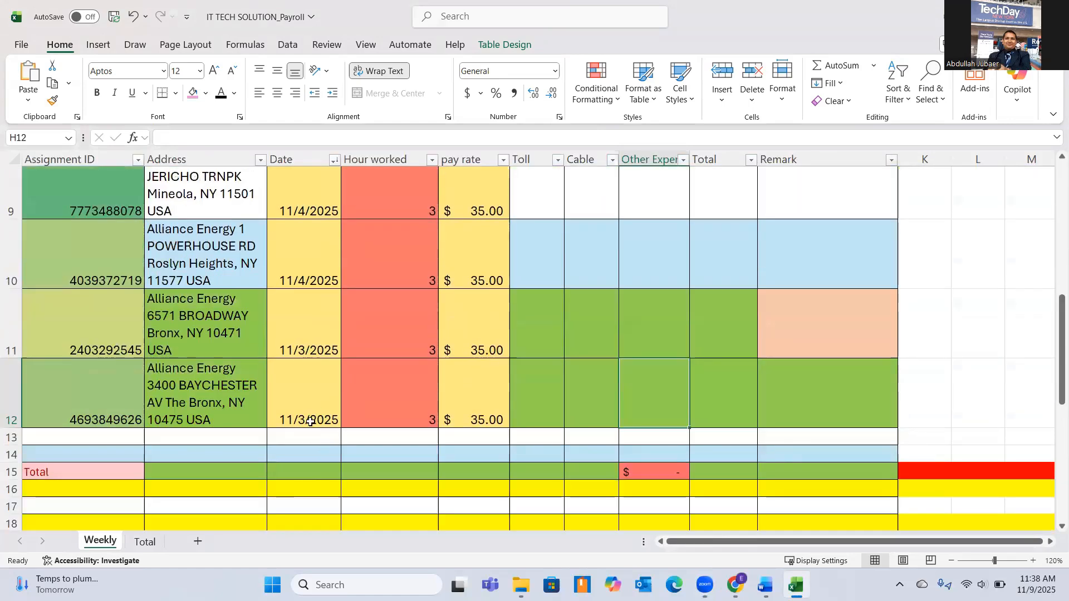
scroll(310, 422, "up", 5)
scroll(310, 422, "up", 2)
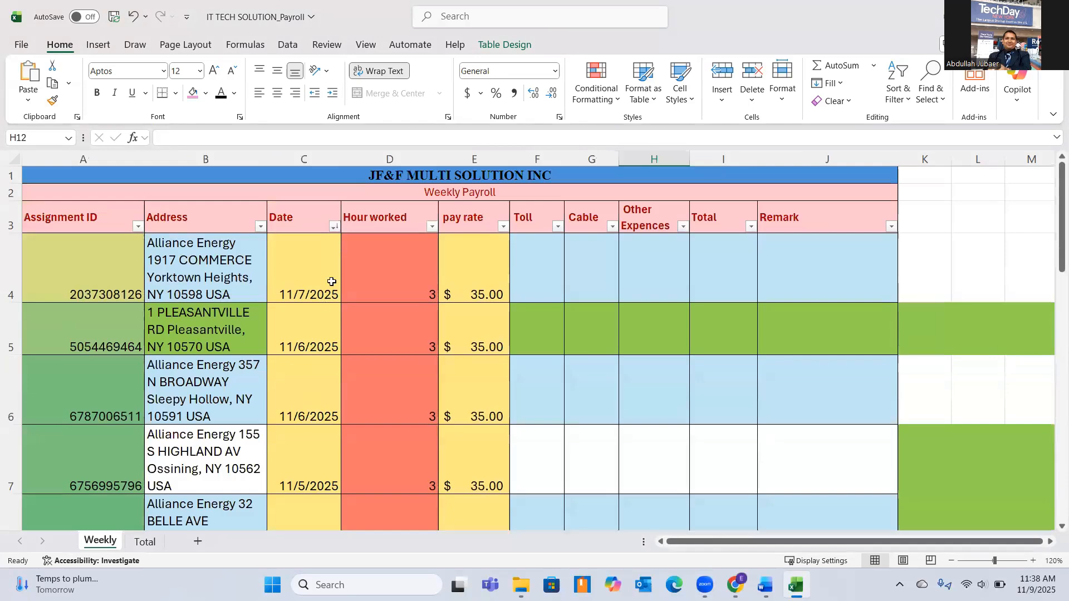
left_click(333, 225)
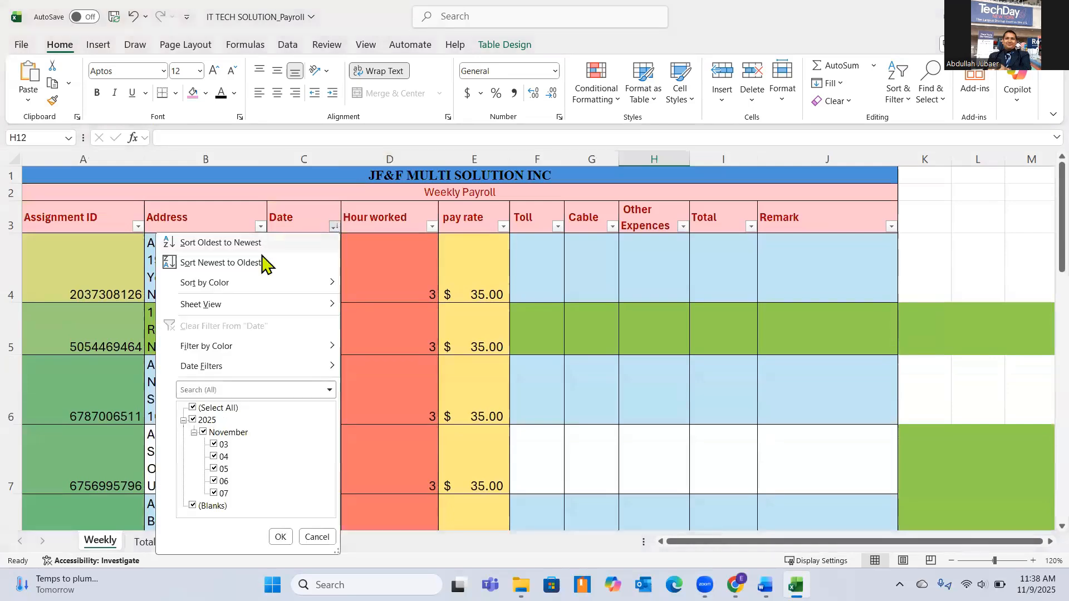
left_click(233, 263)
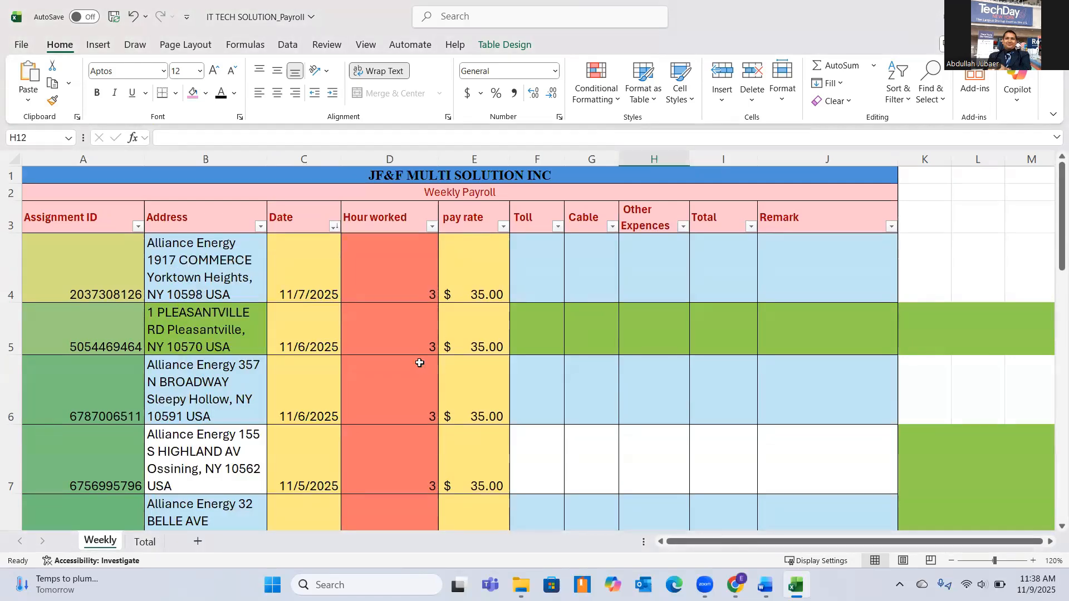
scroll(367, 322, "down", 1)
scroll(368, 323, "down", 4)
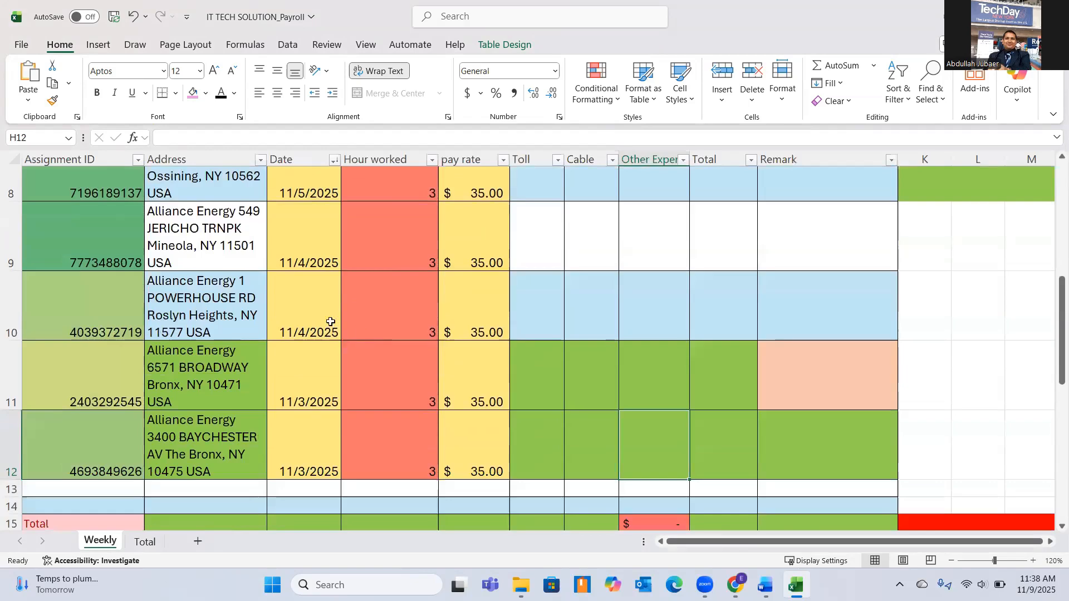
scroll(331, 326, "up", 5)
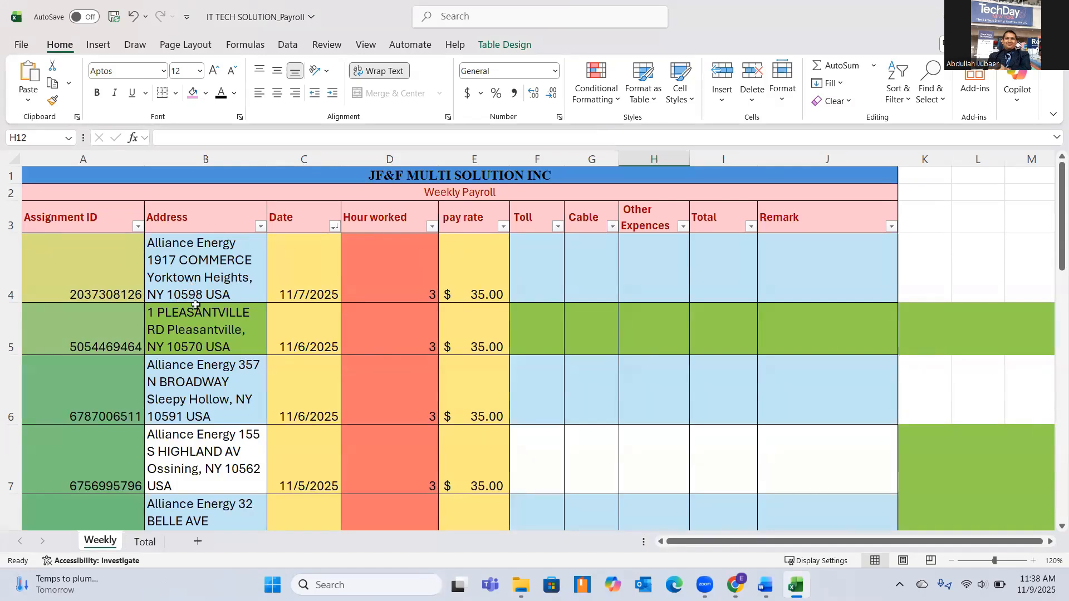
Enter a toll of 14 for the first assignment in cell F4.
left_click(539, 265)
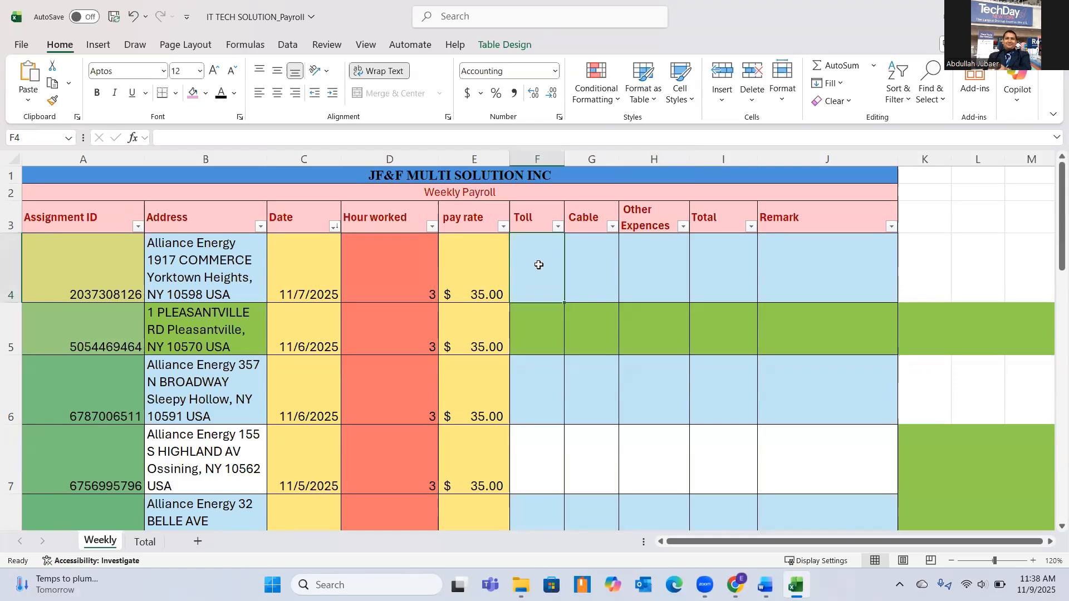
type("14")
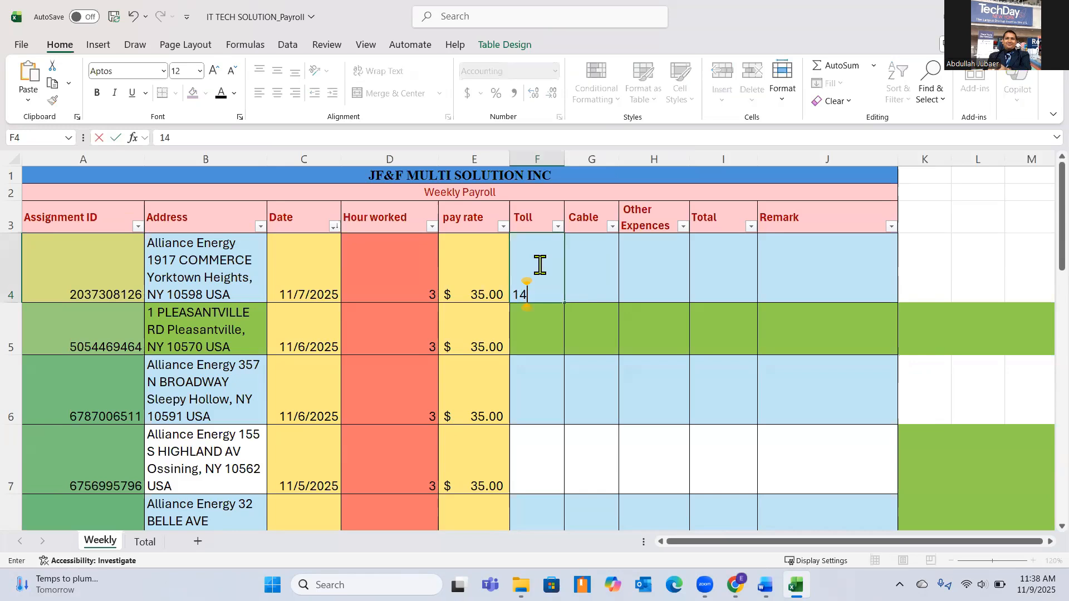
key("Return")
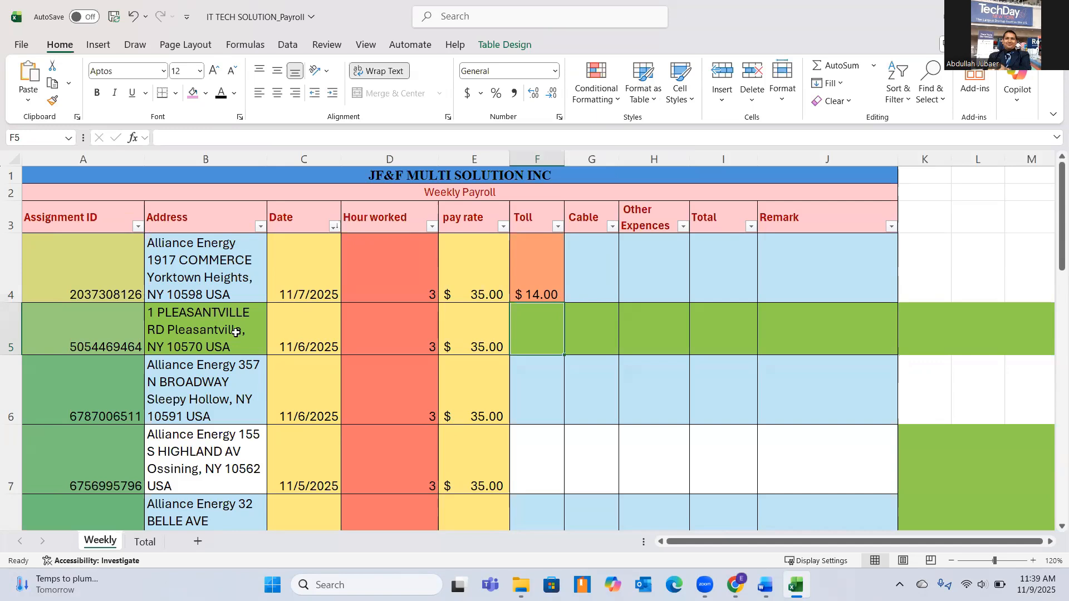
Fill the 14.00 toll from cell F4 down to row 12.
key("Down")
key("Down")
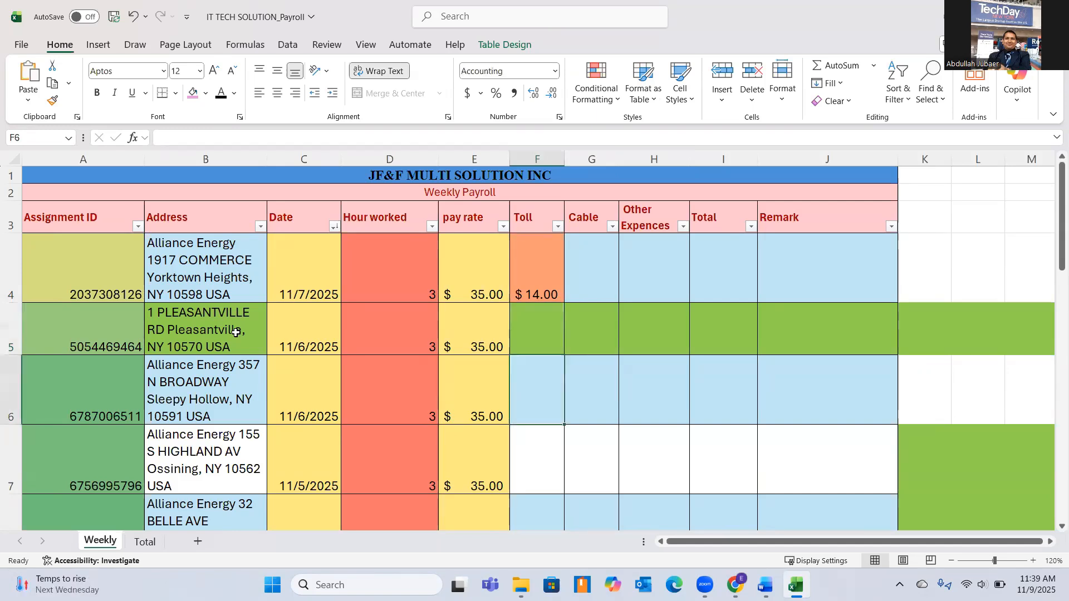
left_click(542, 276)
scroll(598, 287, "down", 1)
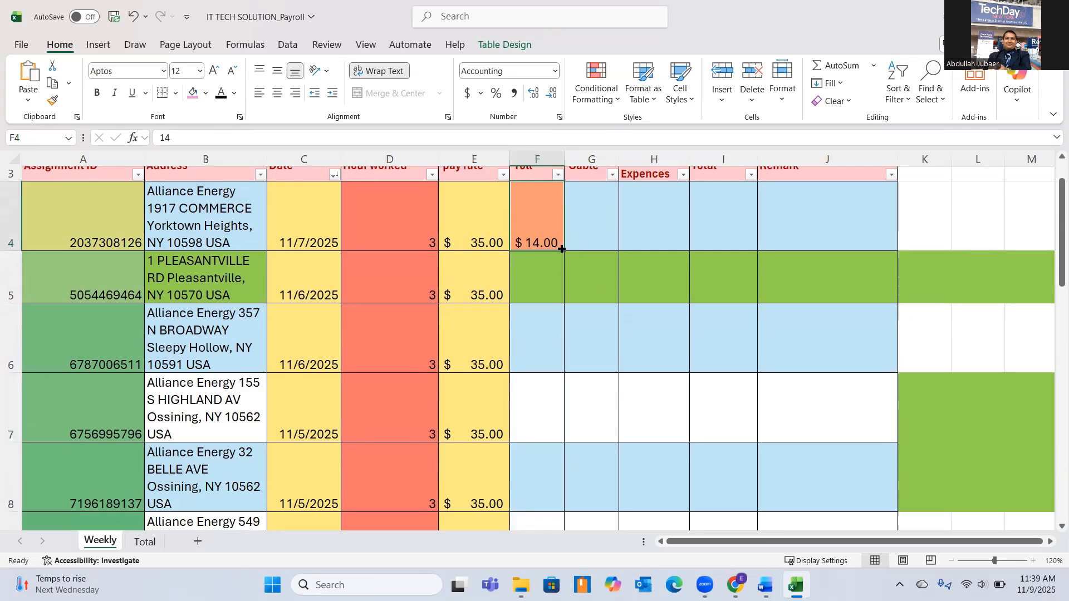
left_click_drag(562, 249, 562, 364)
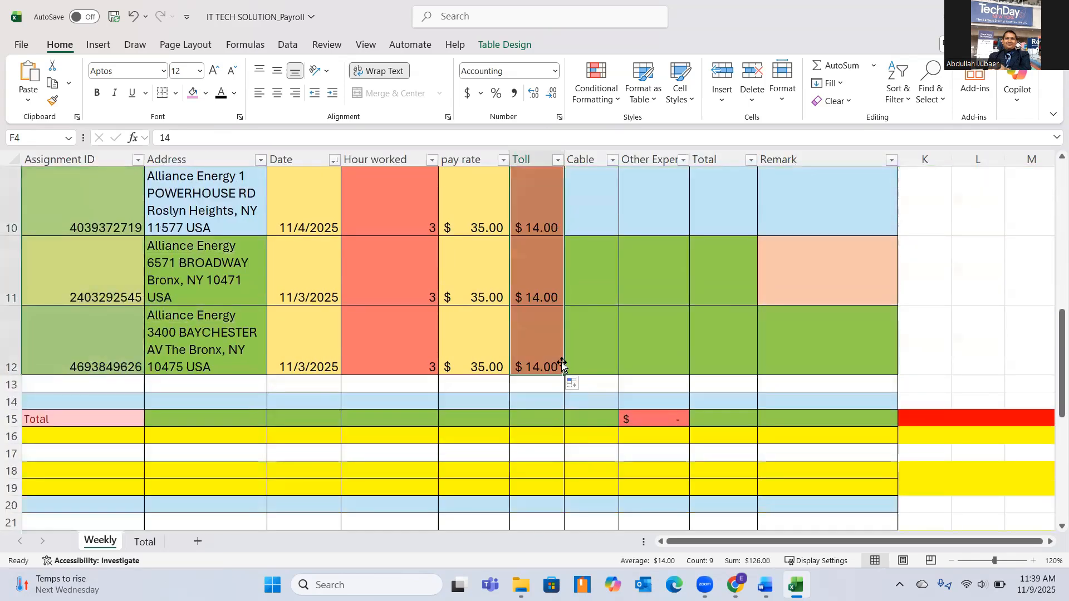
scroll(538, 340, "up", 4)
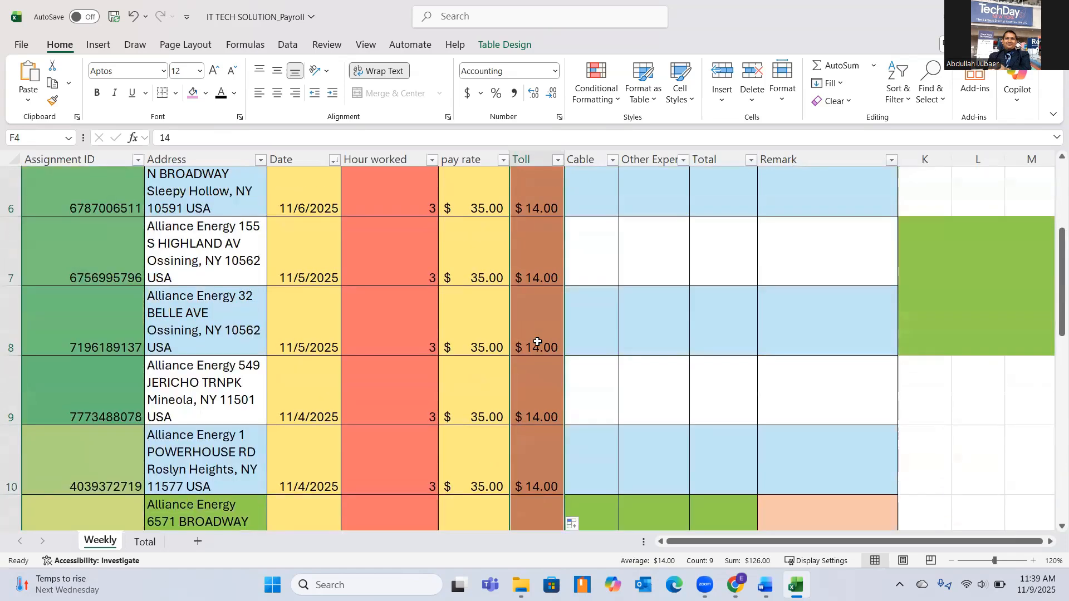
scroll(537, 334, "up", 3)
Enter the formula =3*5 in cell G4 as the cable cost.
left_click(600, 262)
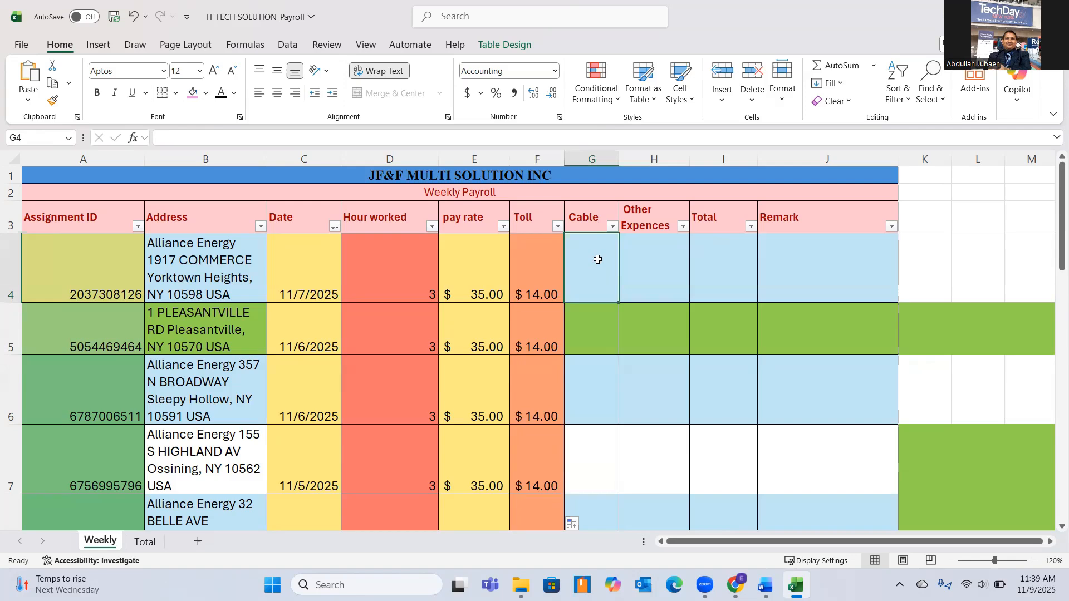
type("=")
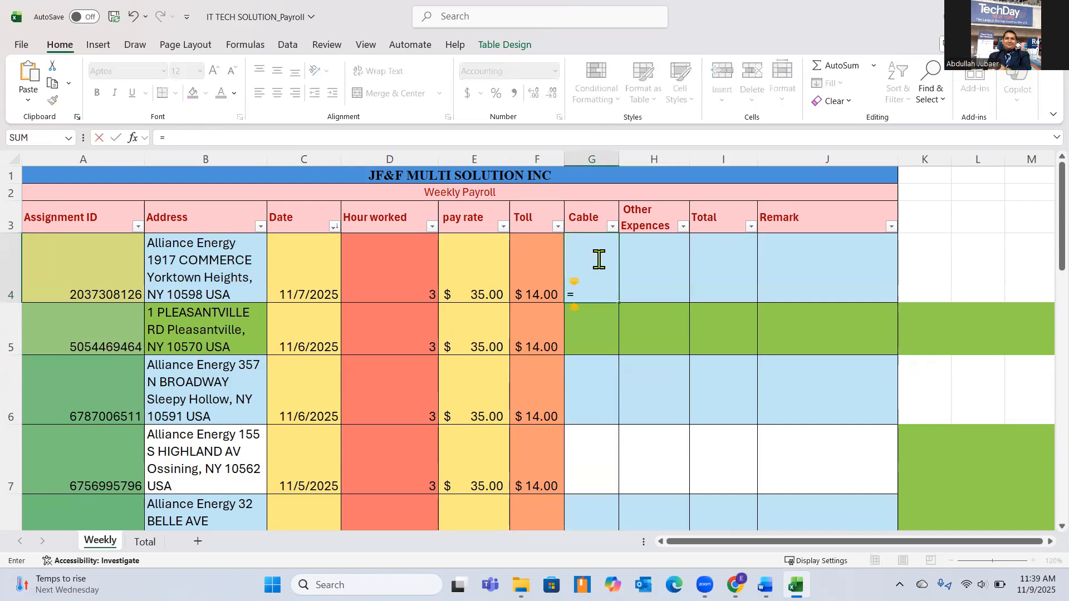
type("3*5")
key("Return")
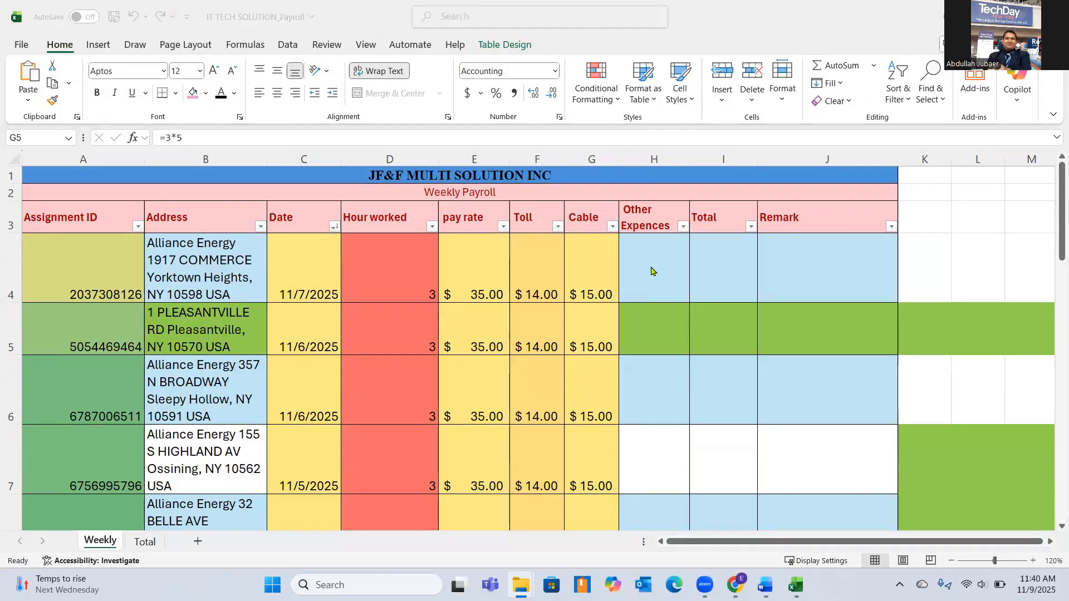
Examine the Cable column from cell G4 down past the Total row.
left_click(650, 268)
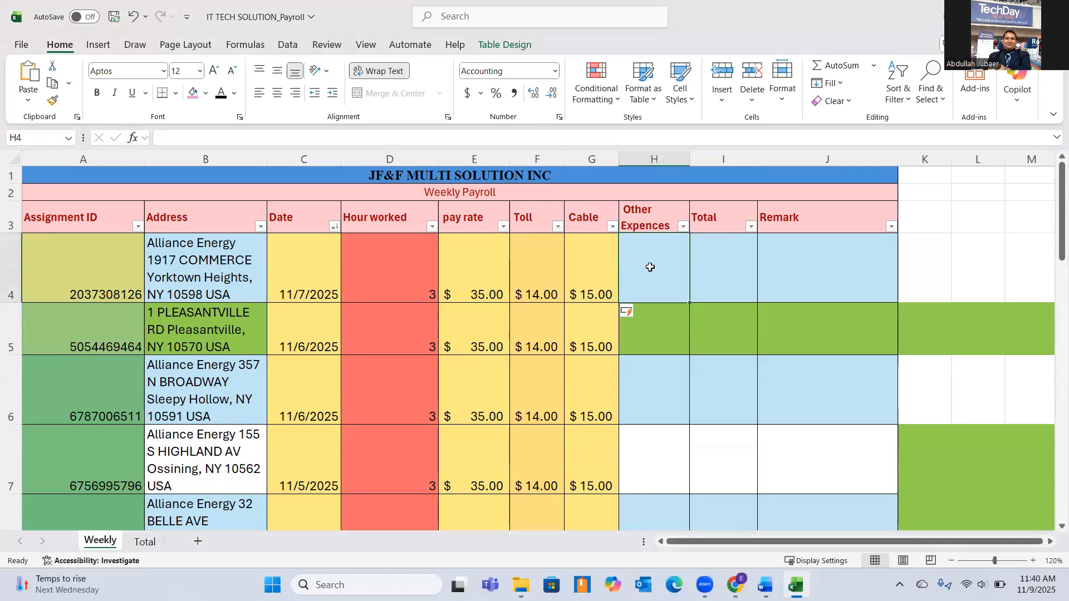
left_click(728, 258)
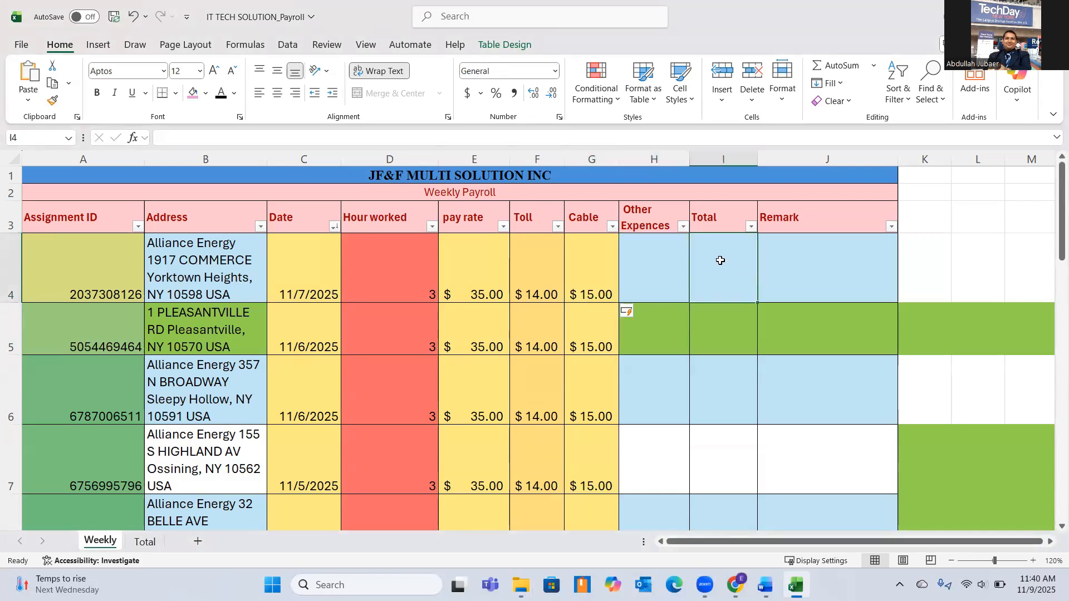
left_click(585, 268)
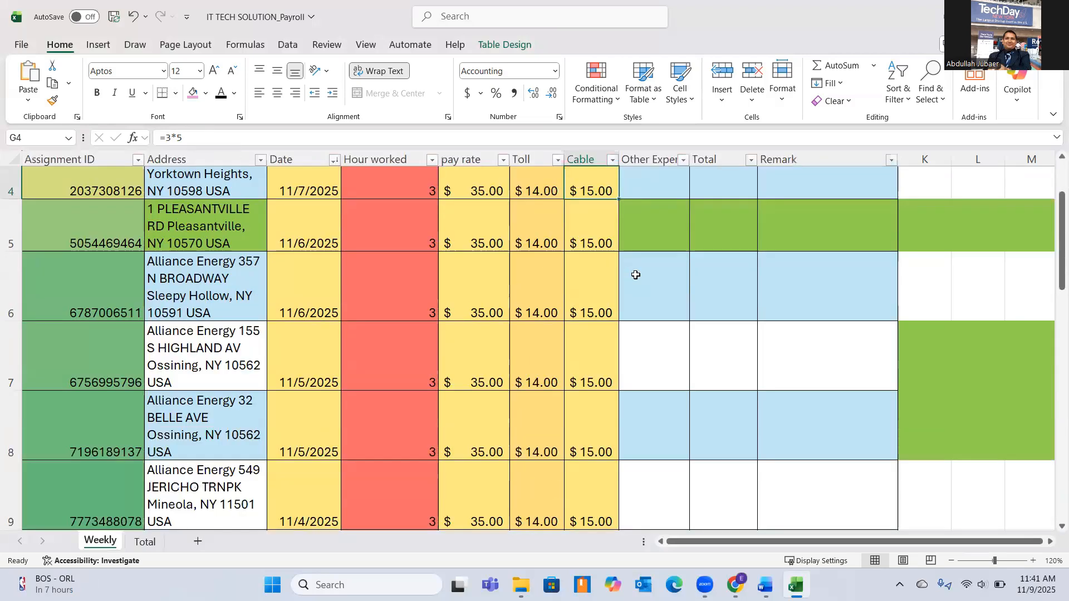
scroll(629, 276, "down", 2)
scroll(635, 275, "down", 2)
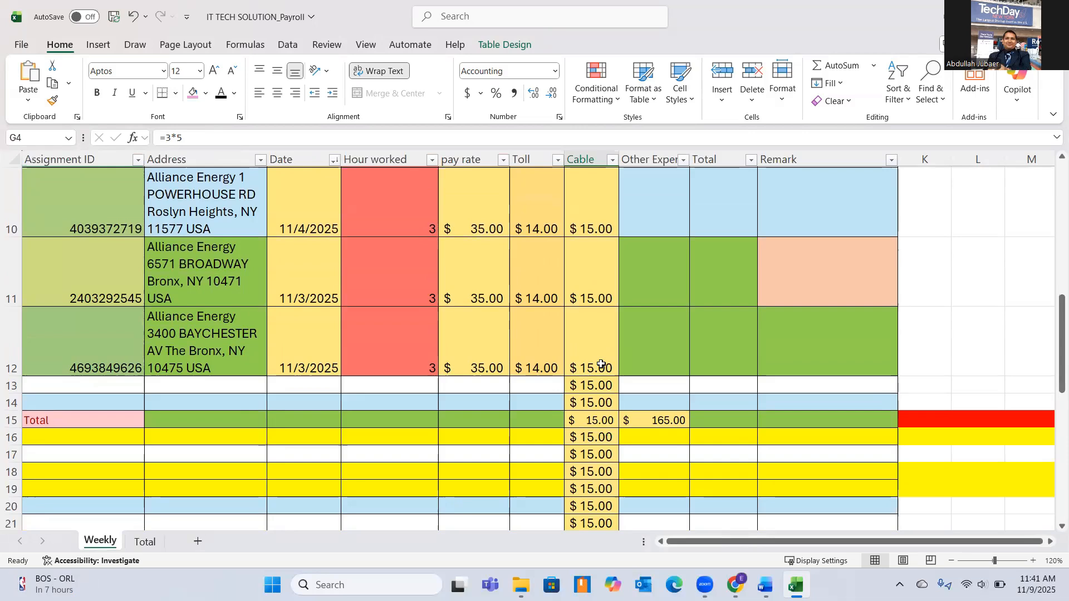
scroll(607, 361, "up", 2)
scroll(609, 358, "up", 1)
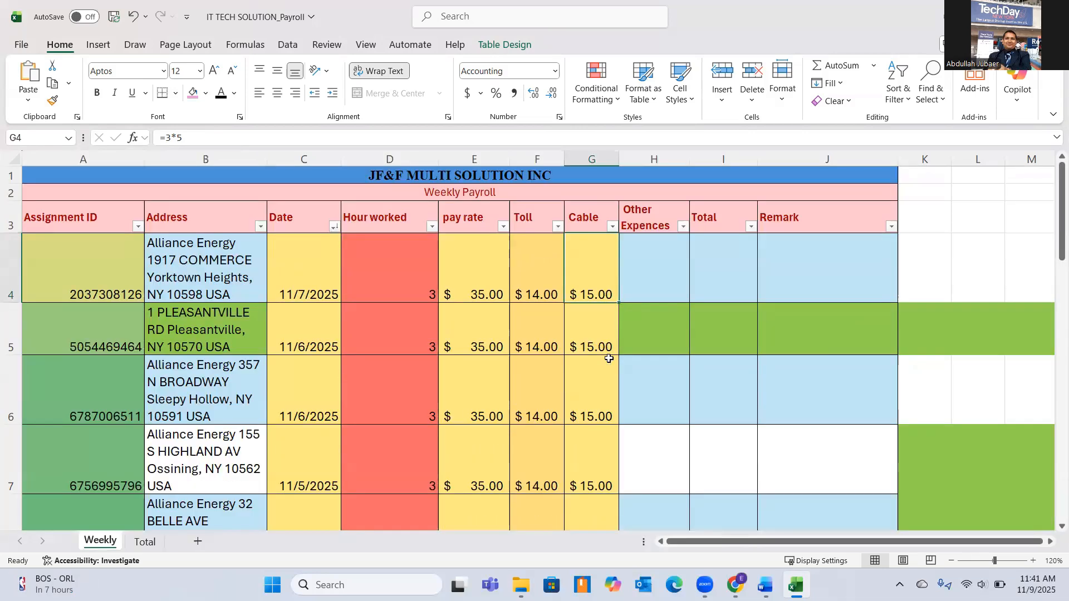
Enter 0 as the other expenses for the first assignment in cell H4.
left_click(663, 267)
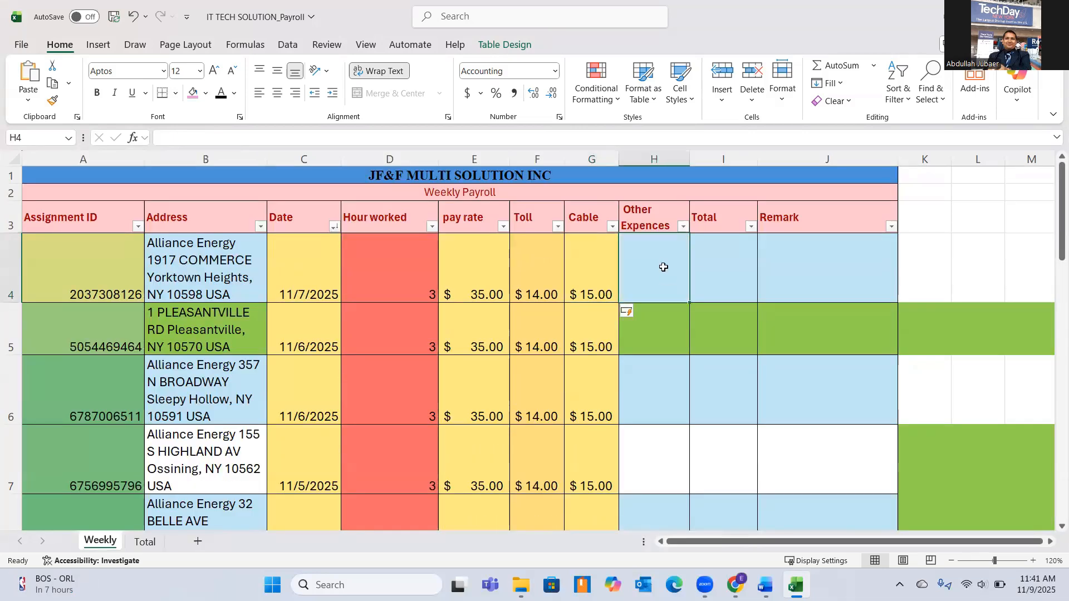
type("0")
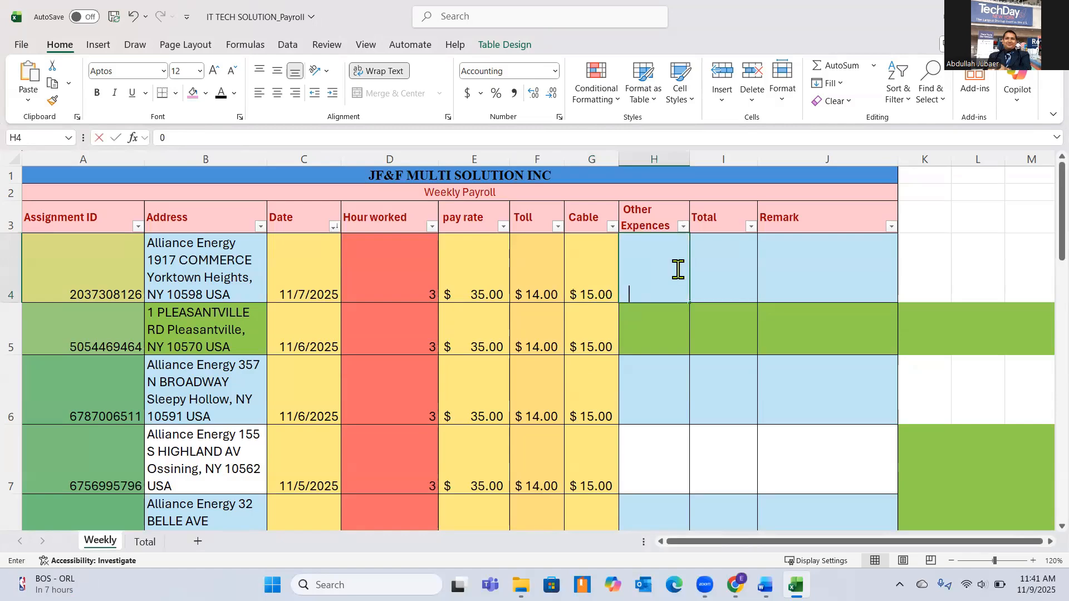
key("Tab")
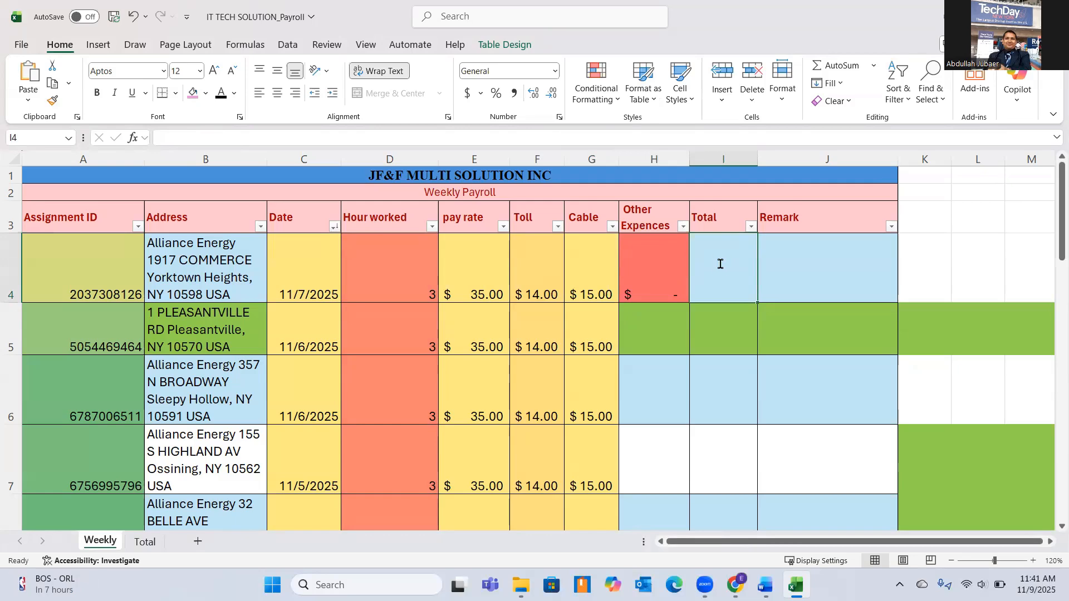
type("=")
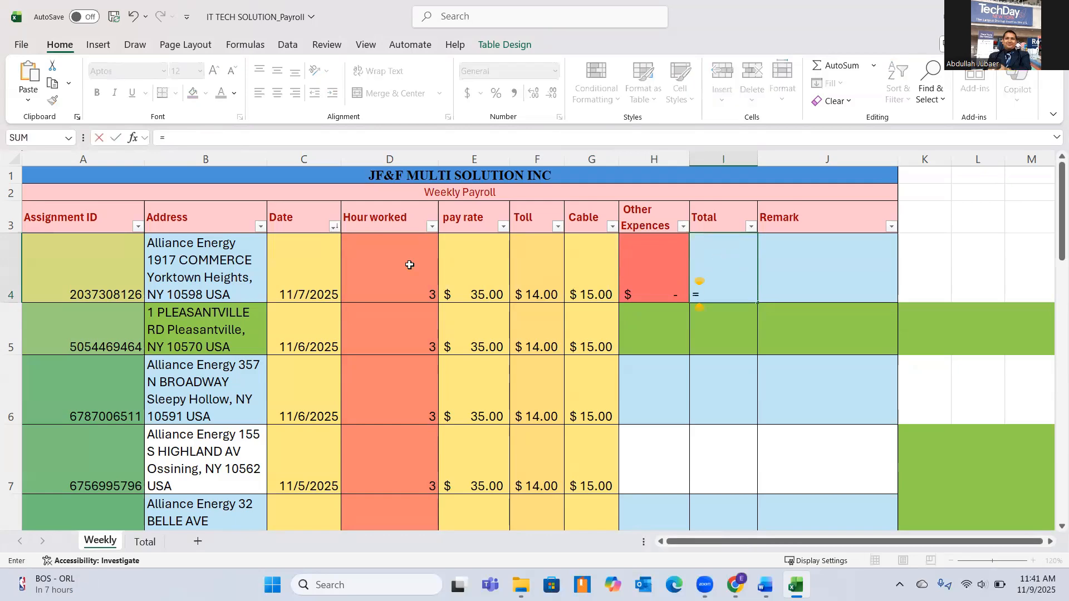
left_click(385, 265)
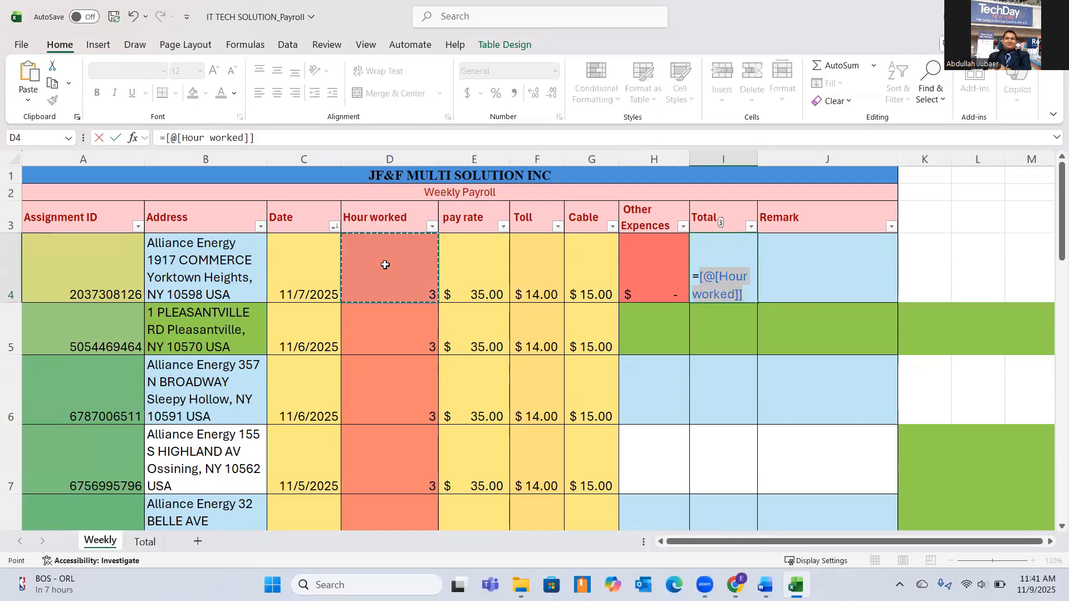
type("*")
left_click(482, 264)
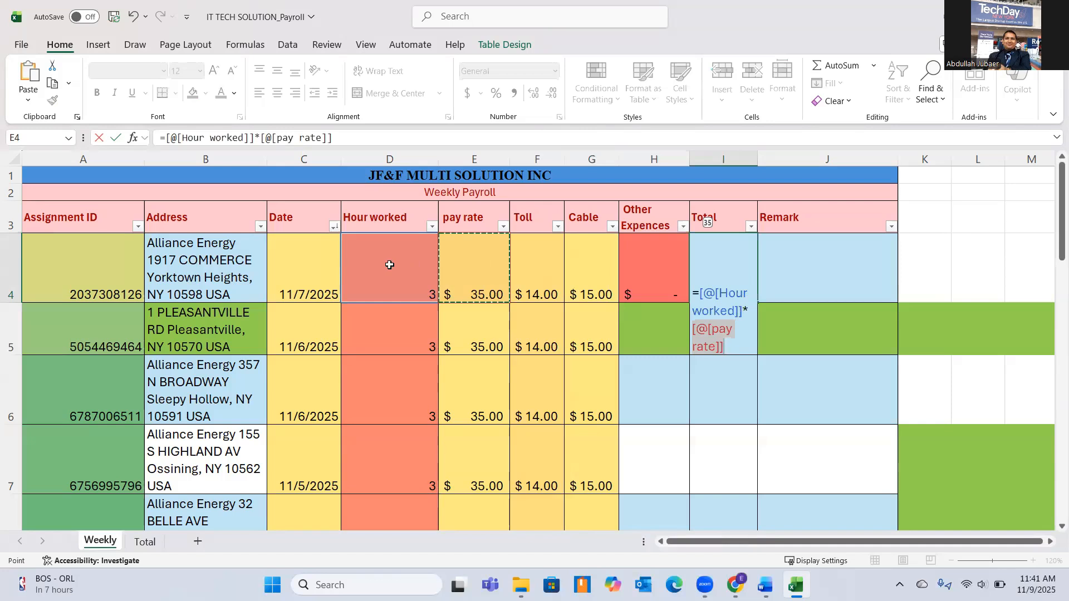
type("+")
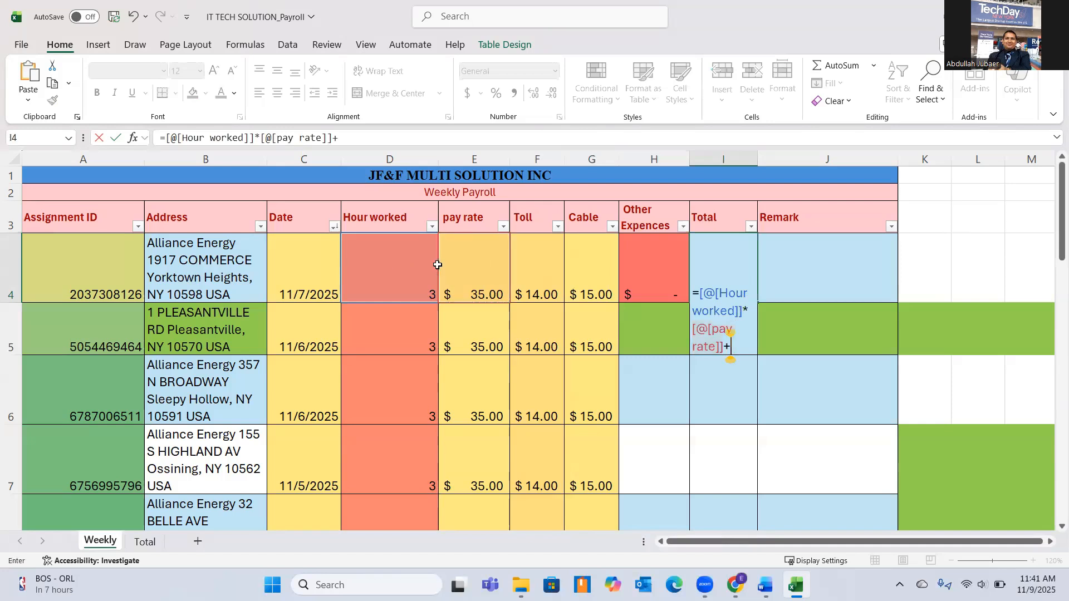
left_click(537, 278)
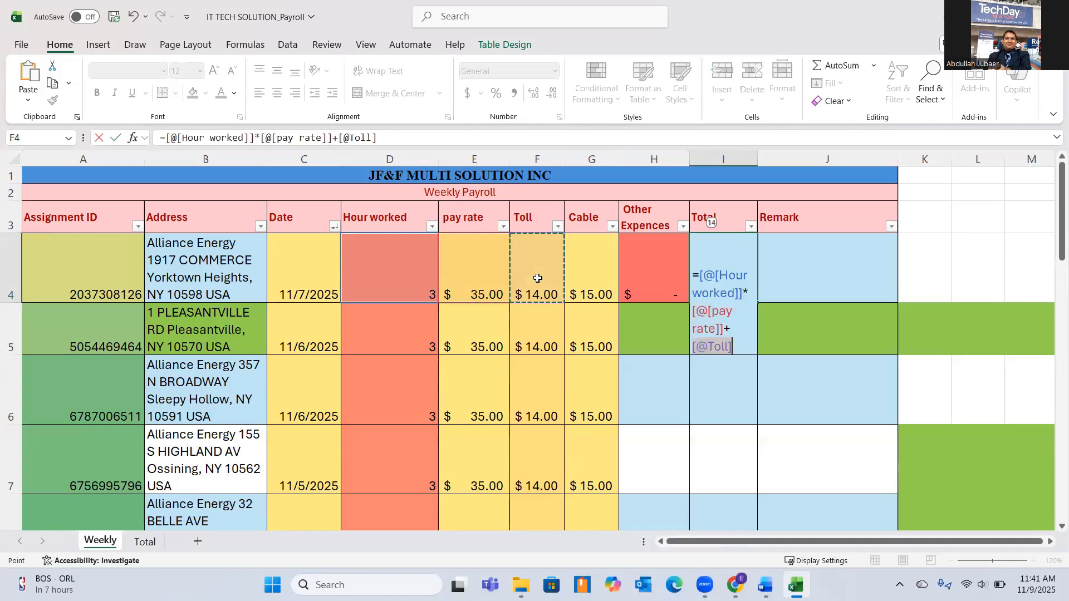
type("+")
left_click(591, 276)
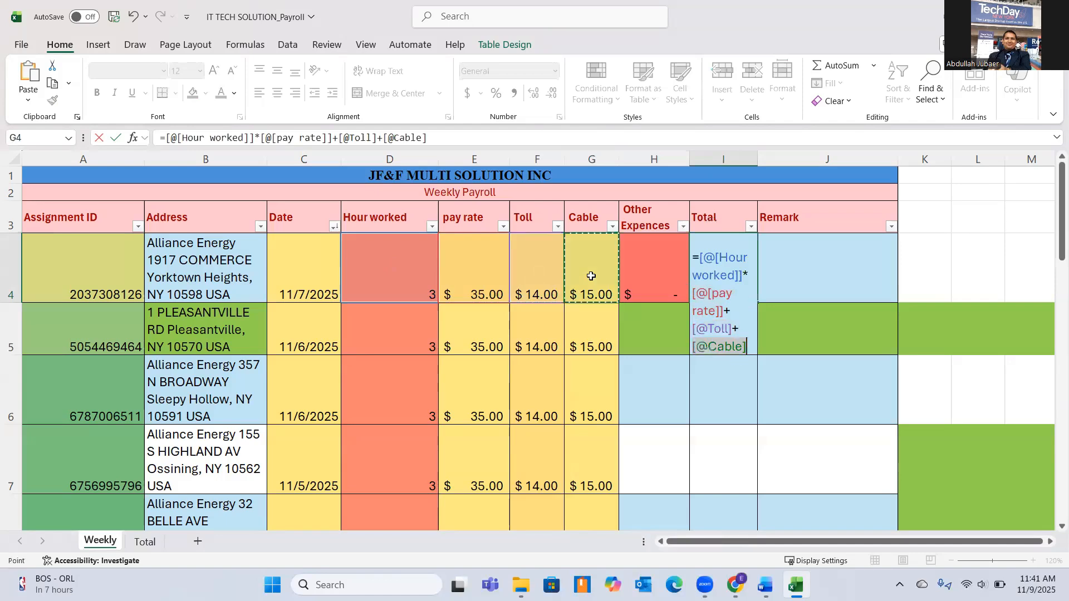
type("+")
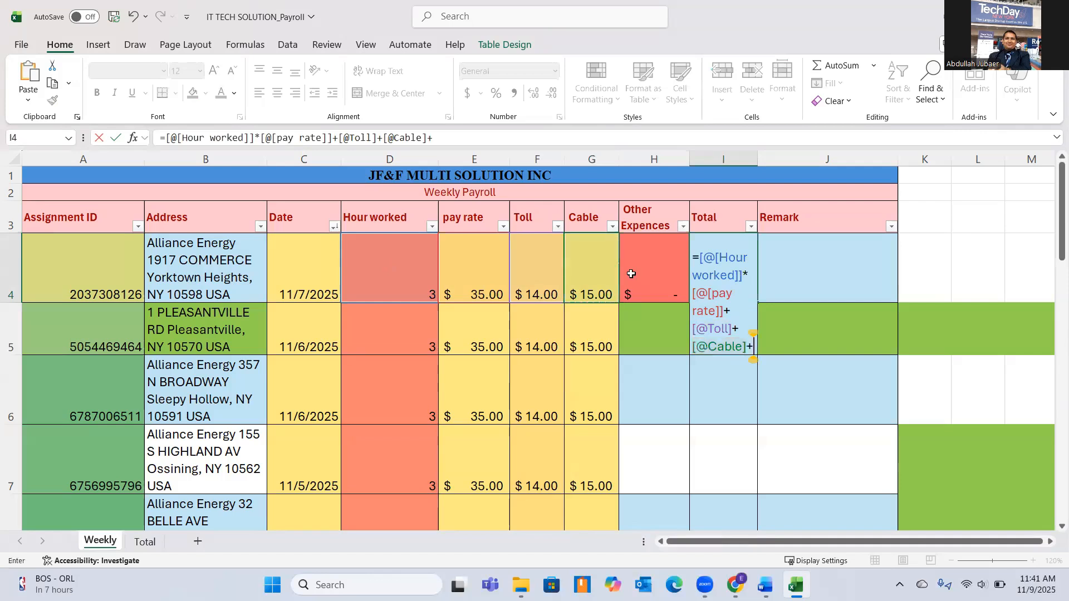
left_click(642, 271)
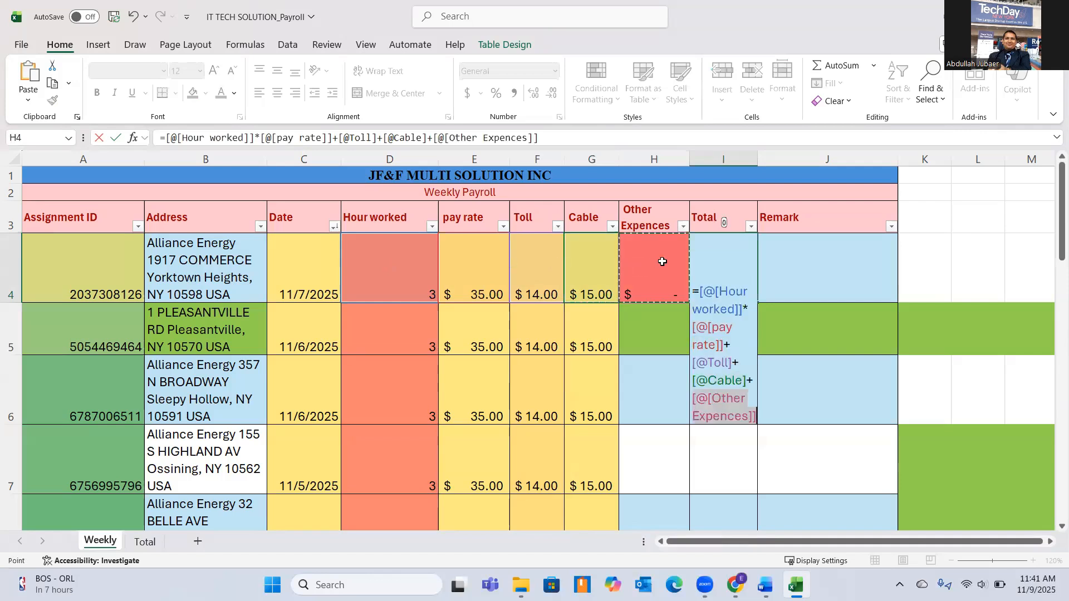
key("Return")
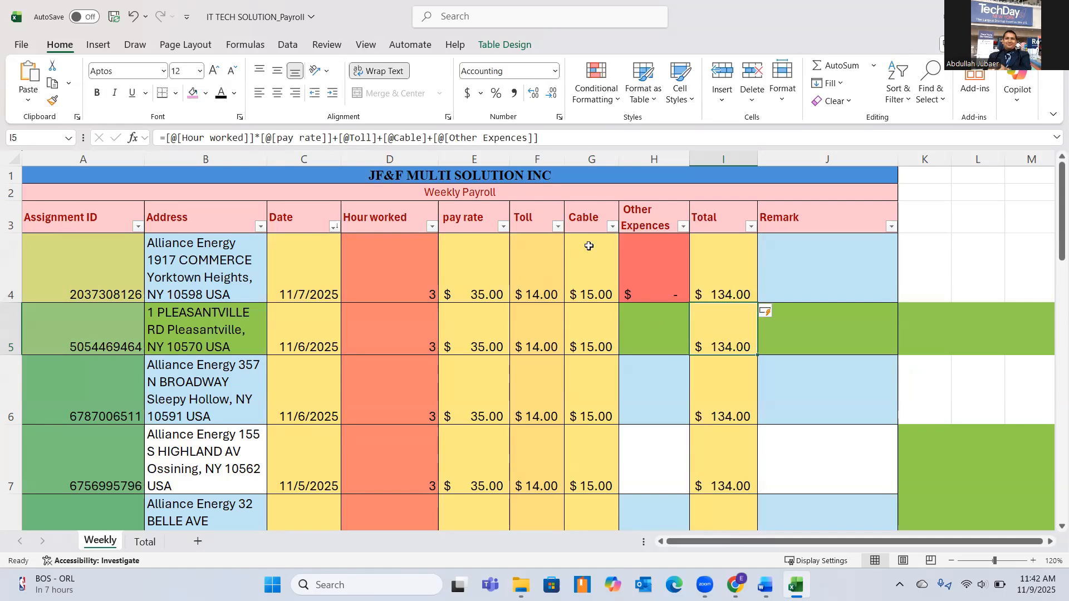
Examine the calculated totals in column I down past the Total row.
scroll(579, 239, "down", 1)
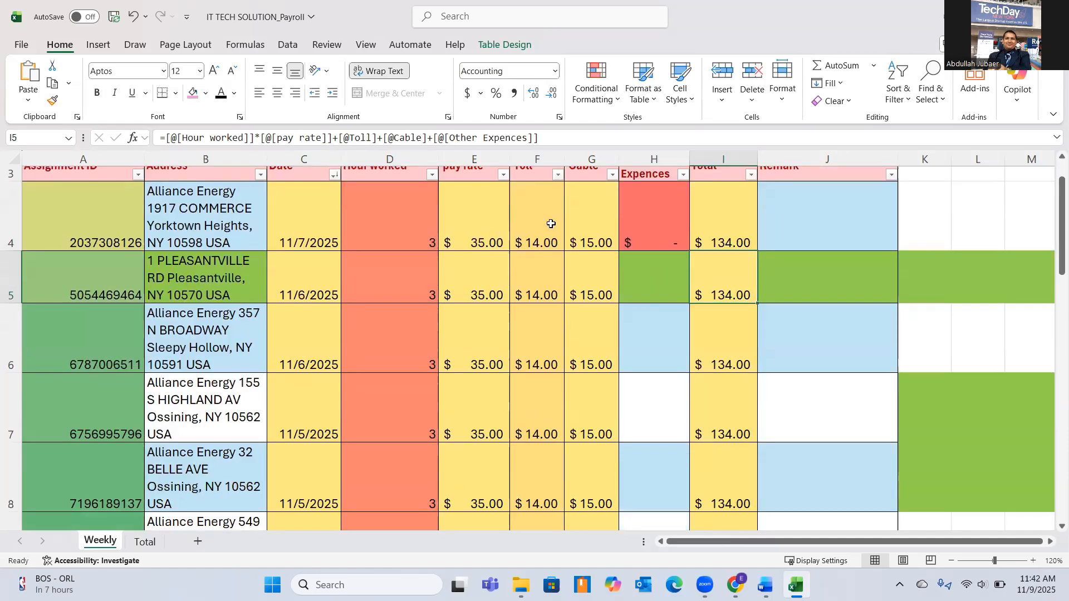
scroll(538, 387, "down", 1)
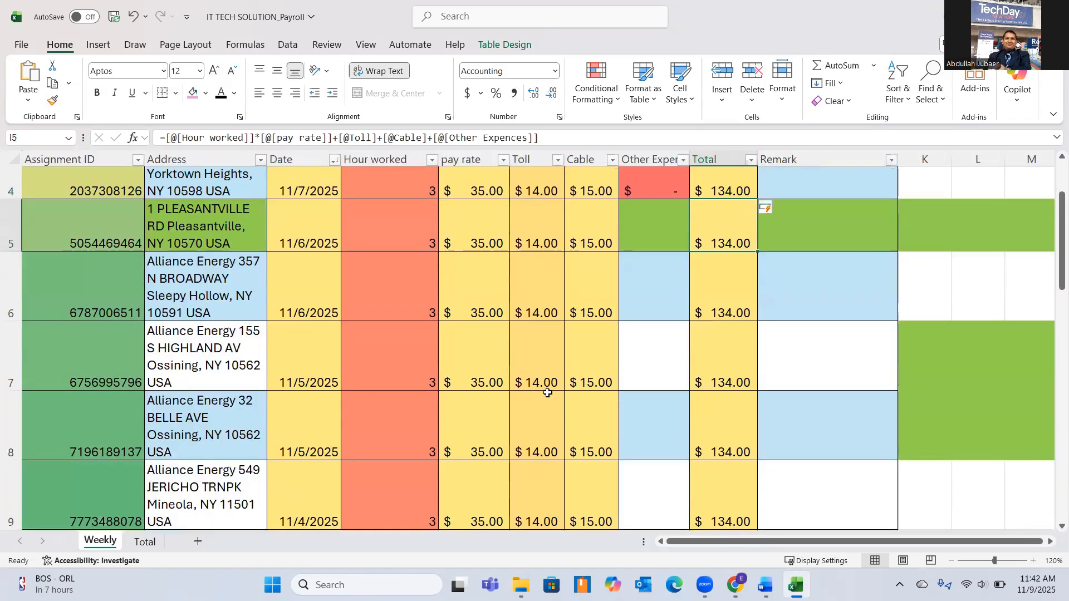
scroll(656, 334, "down", 1)
scroll(692, 294, "down", 2)
scroll(692, 297, "down", 2)
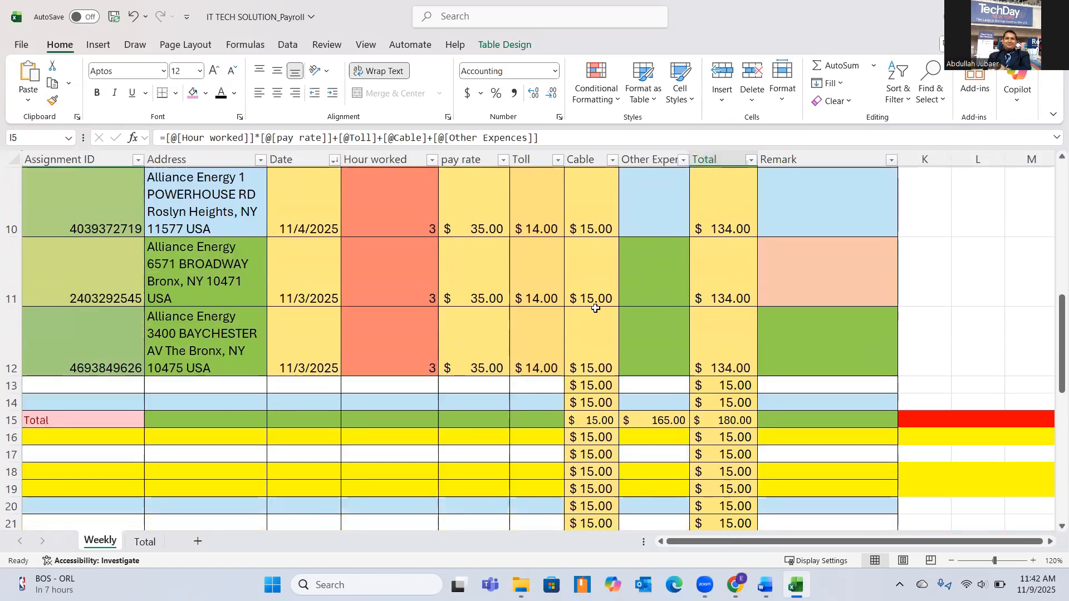
left_click(24, 386)
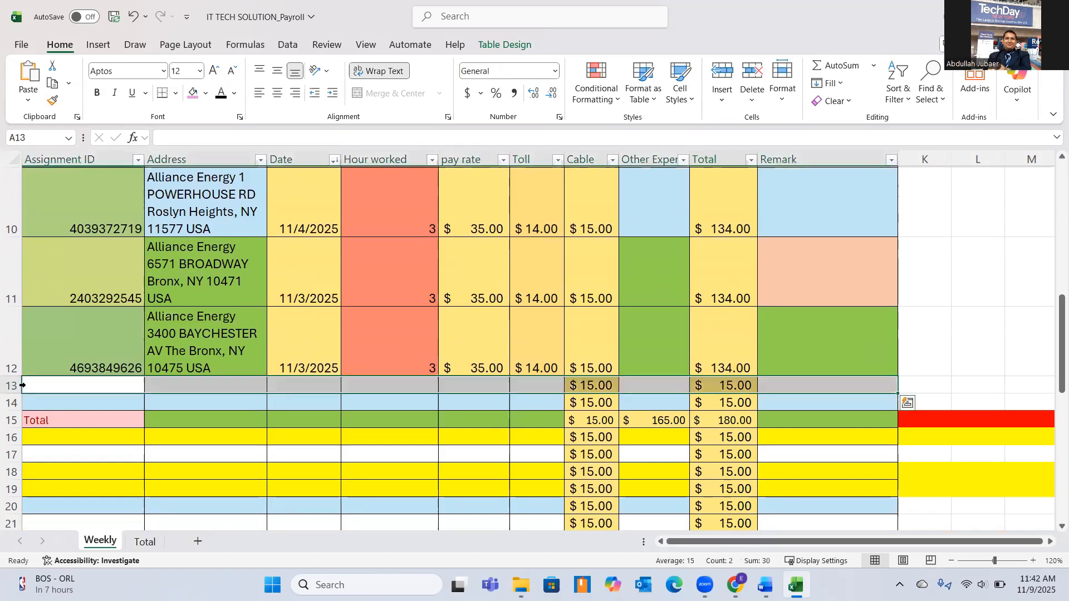
key("BackSpace")
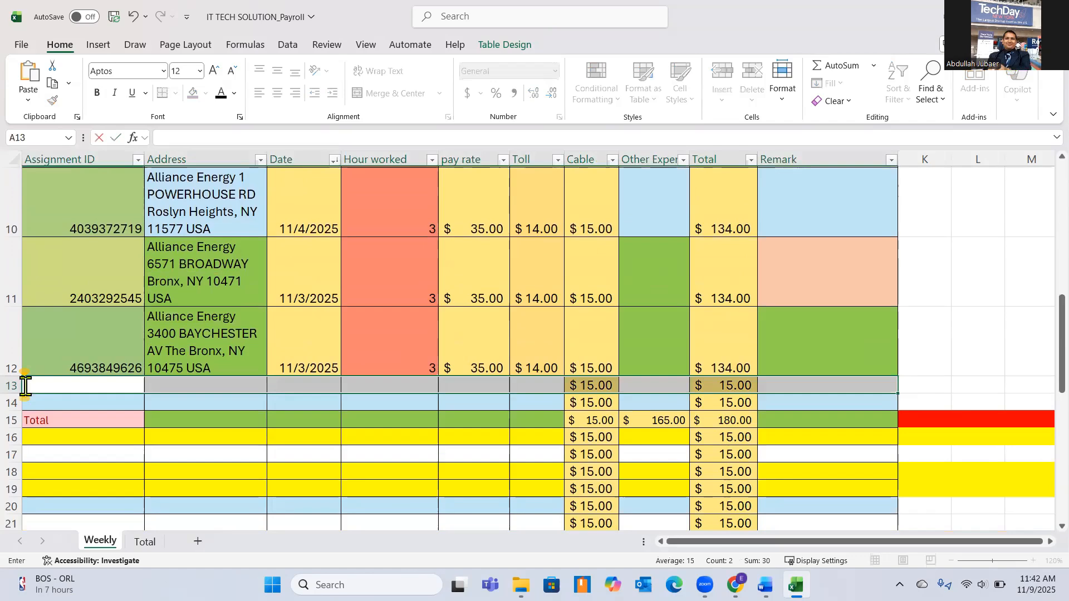
right_click(25, 384)
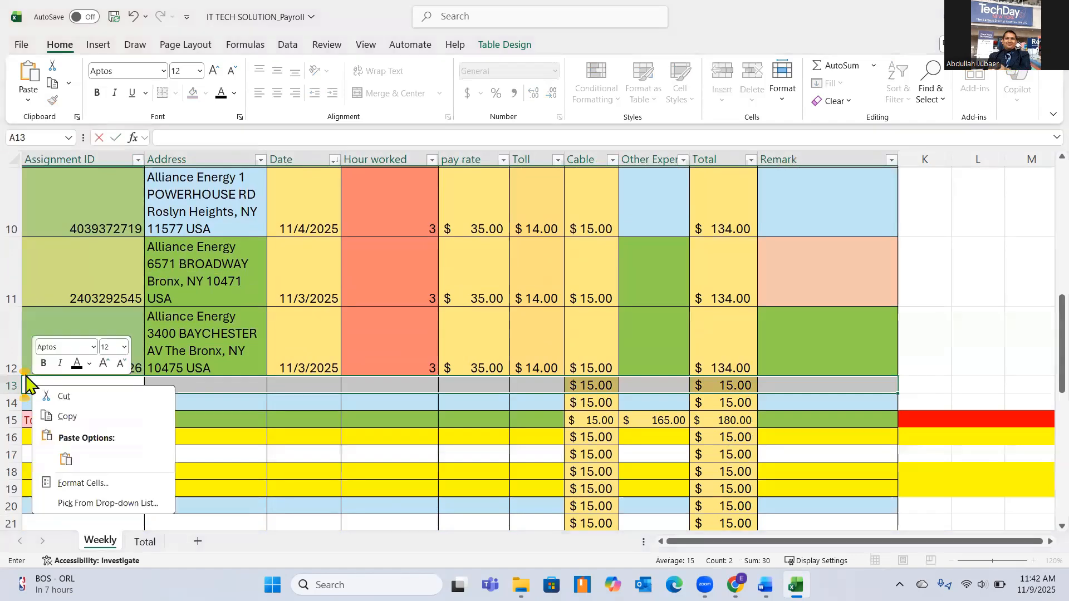
key("Escape")
Clear the contents of rows 13 and 14 between the last assignment and the Total row.
left_click(11, 385)
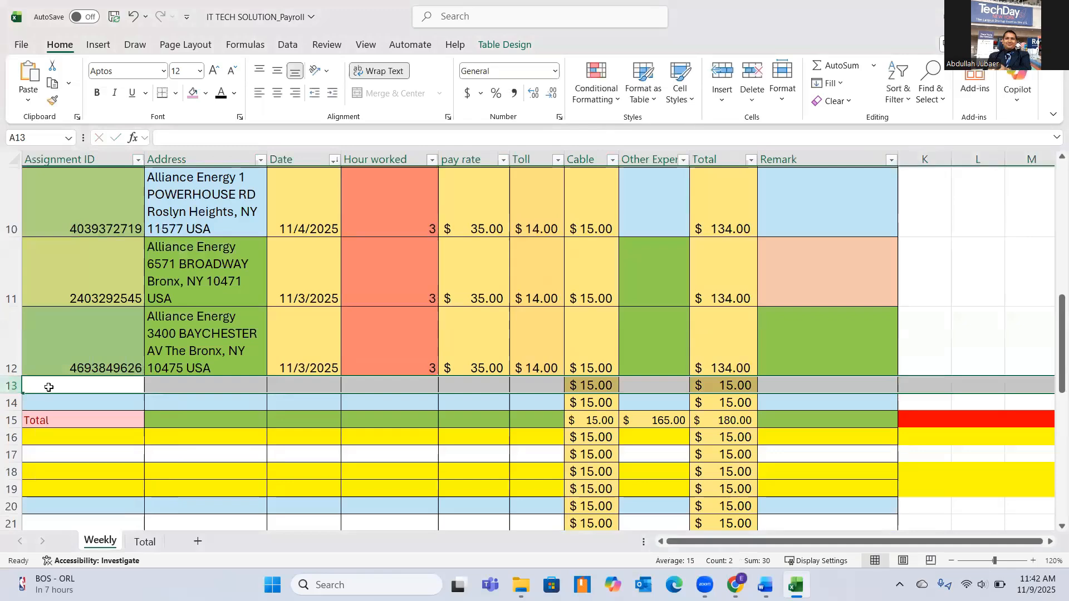
right_click(49, 387)
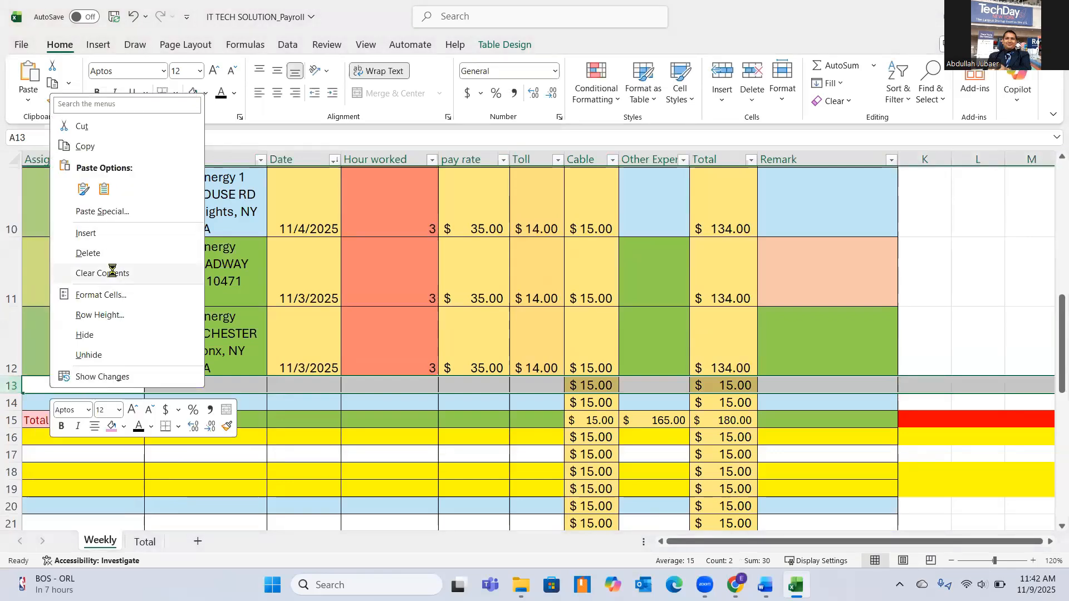
left_click(112, 273)
left_click(23, 401)
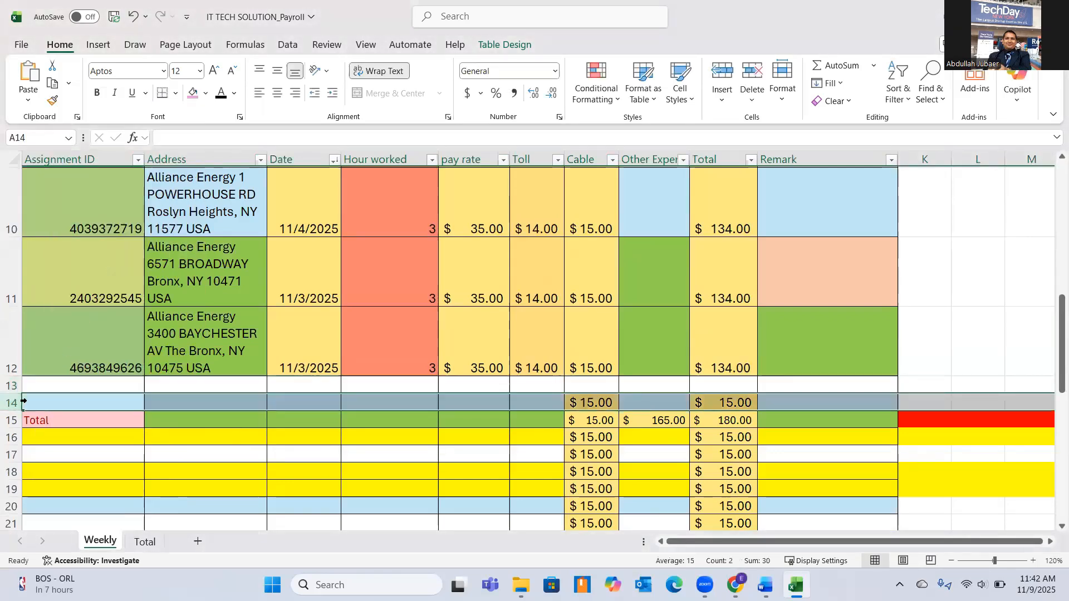
right_click(40, 403)
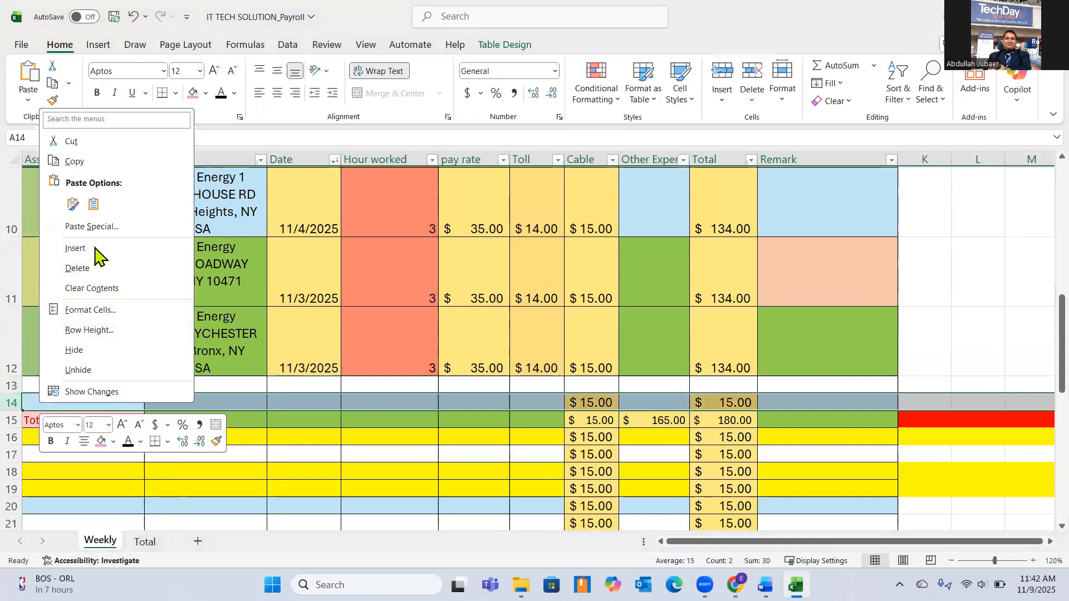
left_click(91, 288)
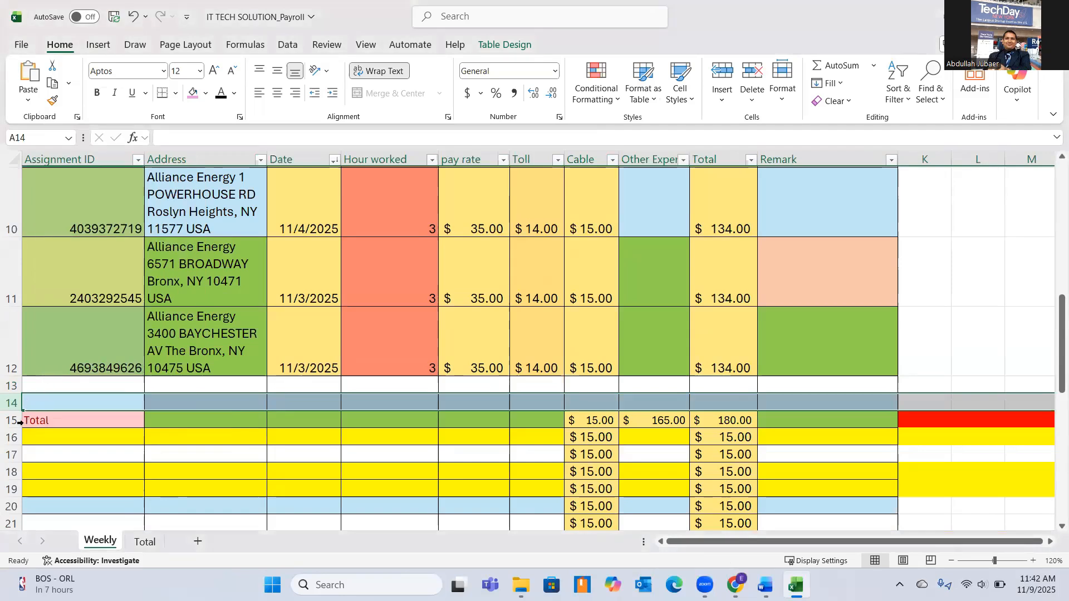
Delete the Cable and Other Expences entries in cells G15 and H15 of the Total row.
left_click(601, 421)
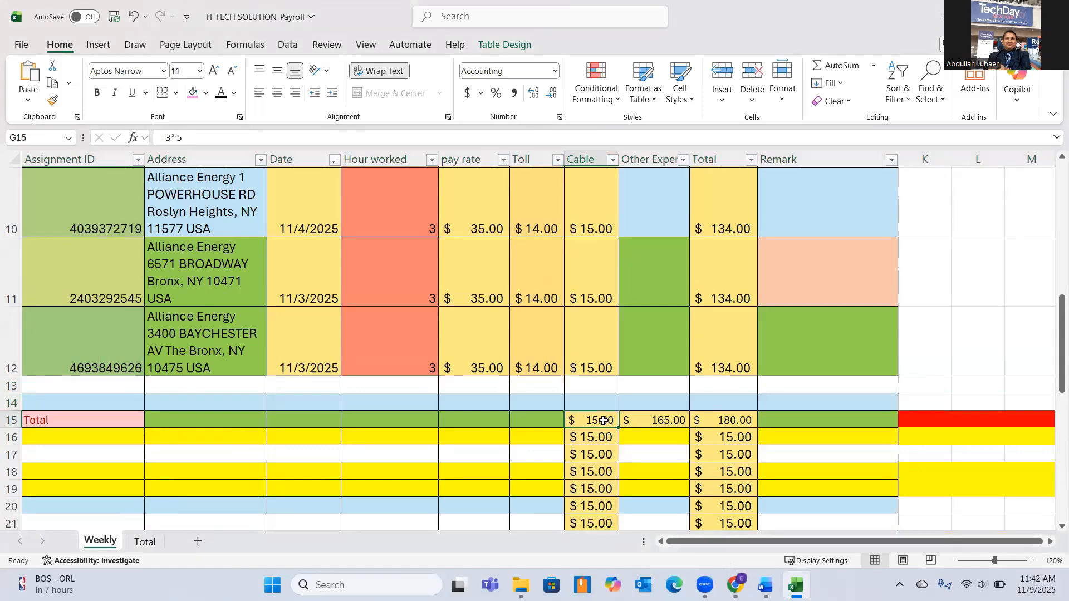
key("Delete")
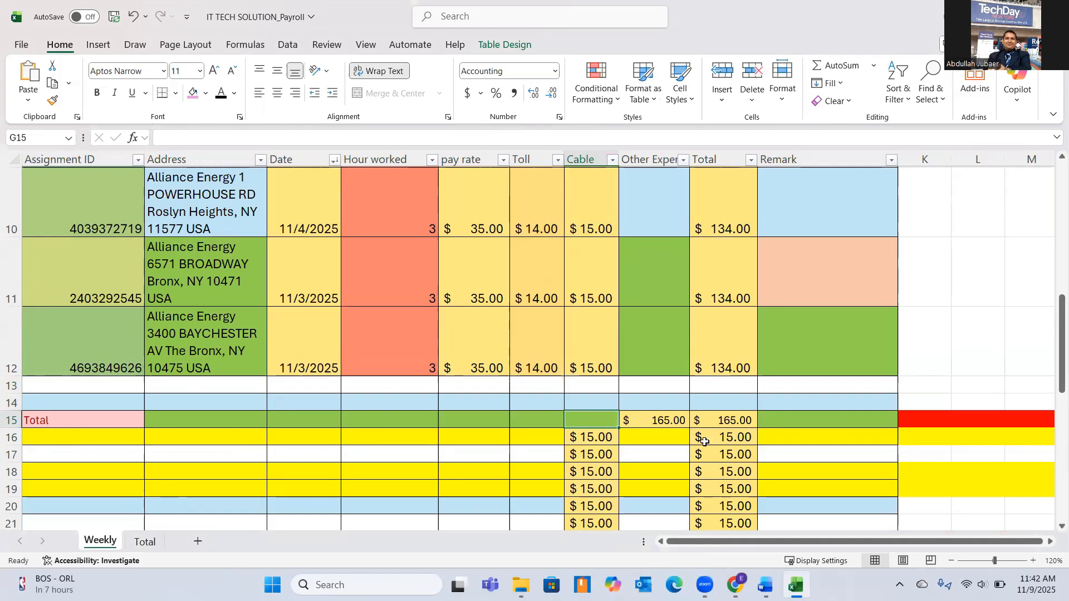
left_click(744, 424)
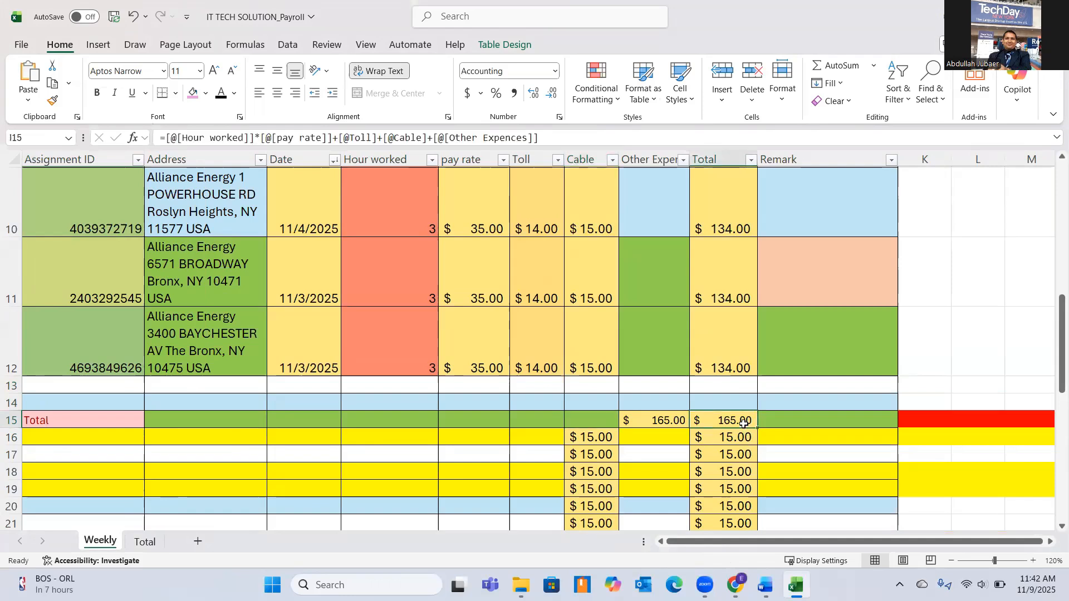
left_click(667, 423)
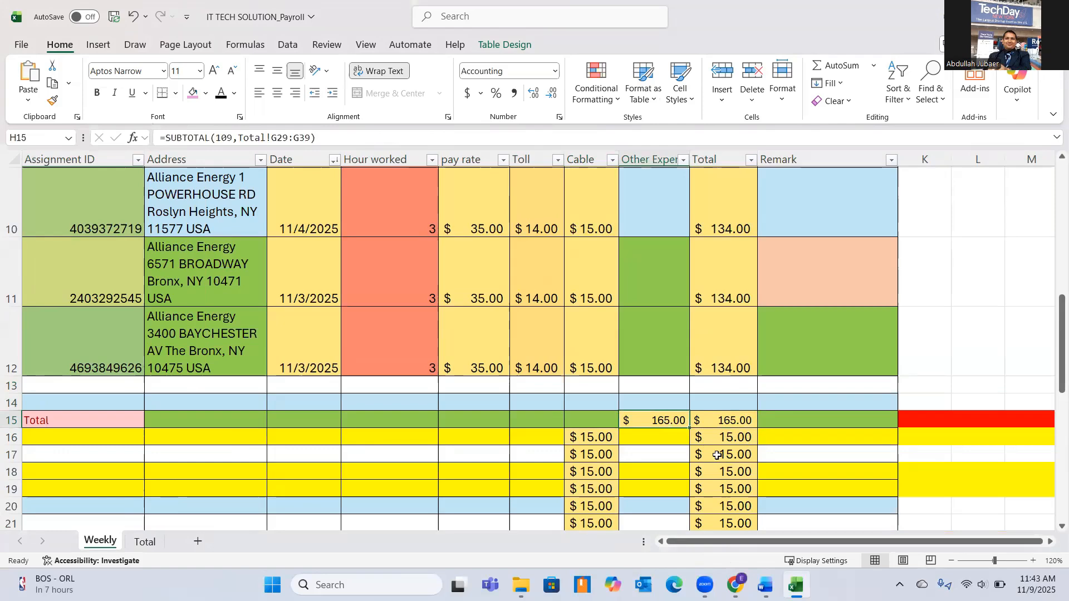
key("Delete")
left_click(802, 435)
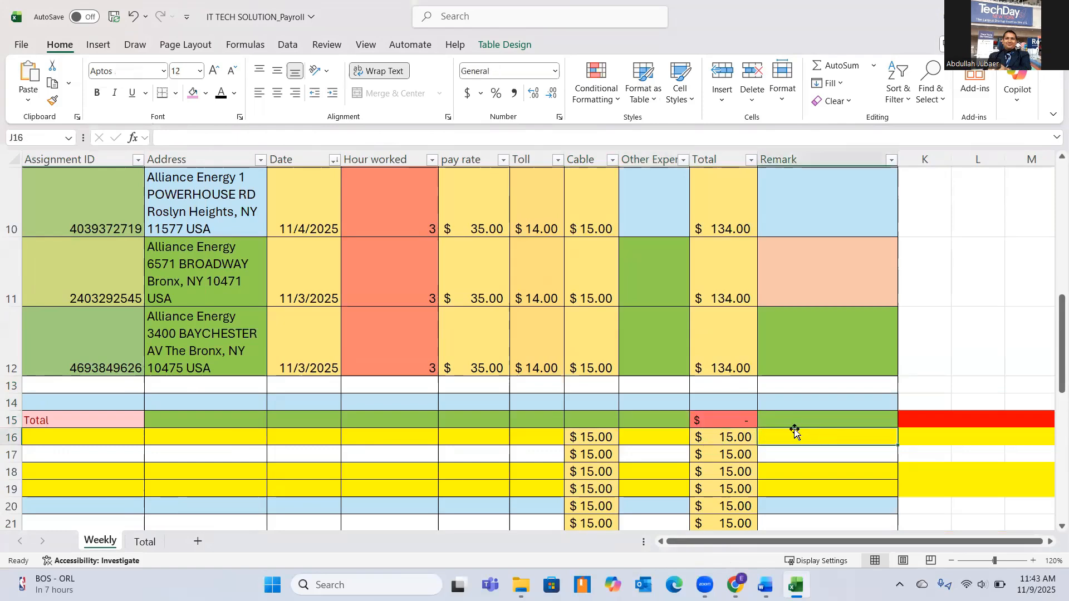
Move the Total label from cell A15 up to A13, directly below the last assignment.
left_click(56, 421)
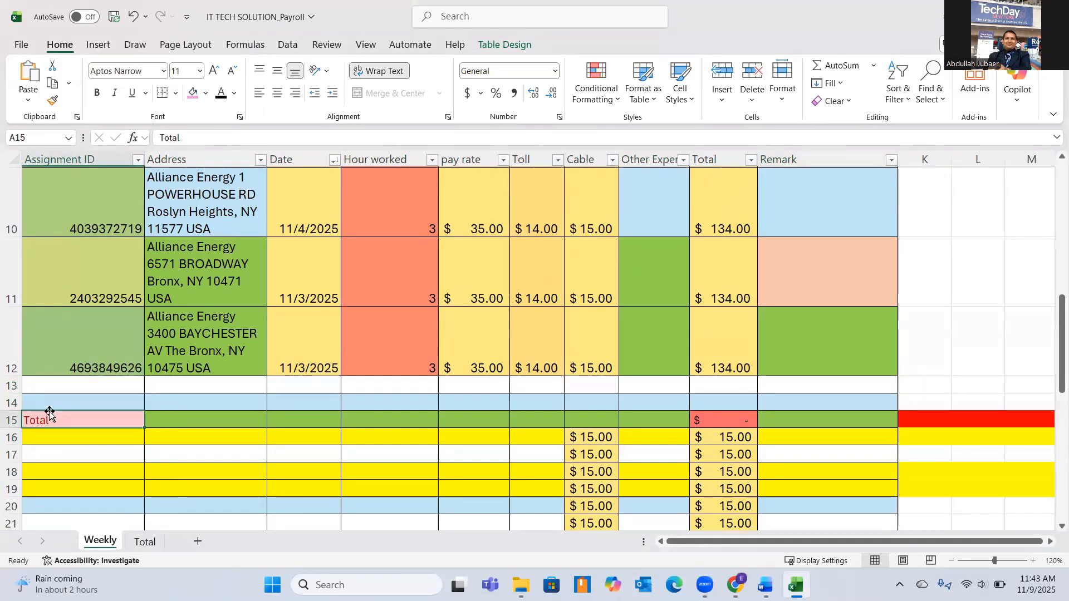
left_click_drag(50, 413, 53, 389)
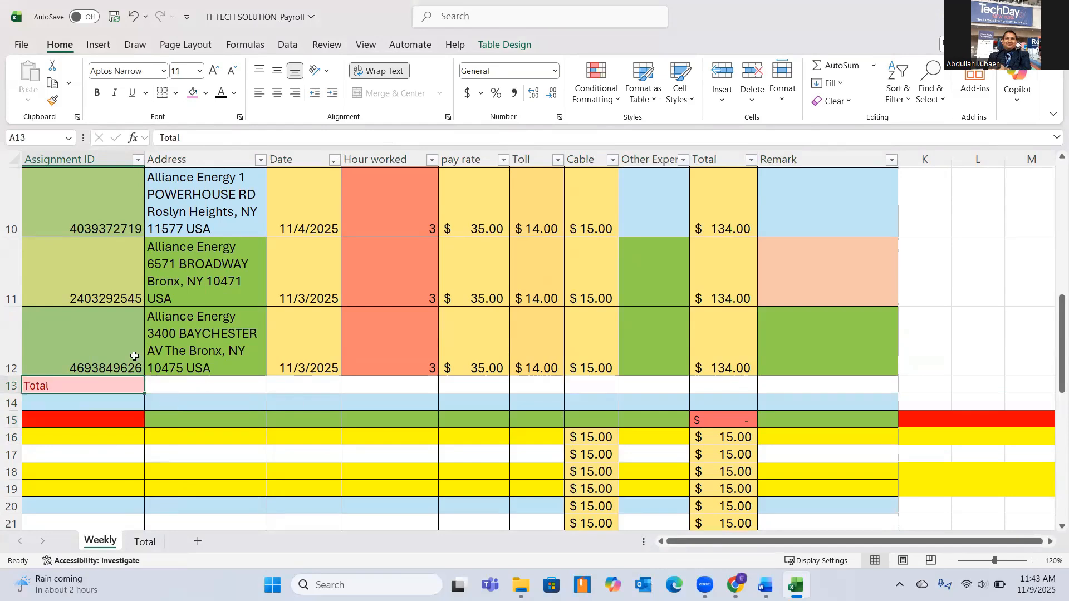
scroll(72, 328, "up", 3)
scroll(226, 345, "down", 3)
Sum the assignment totals I4:I12 in cell I13 with AutoSum and autofit the width of column I.
left_click(721, 382)
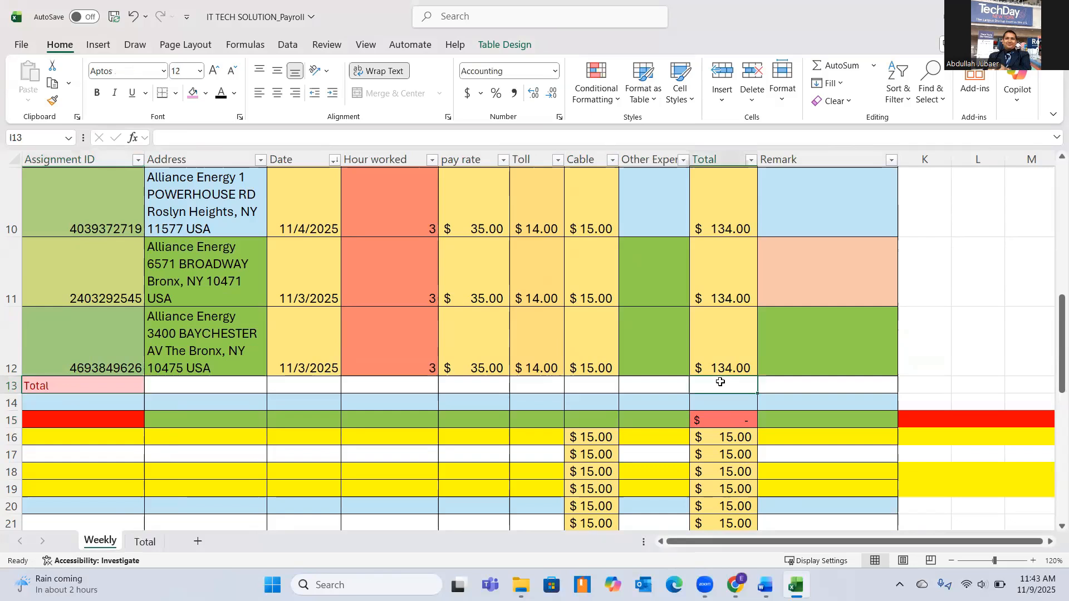
left_click(838, 69)
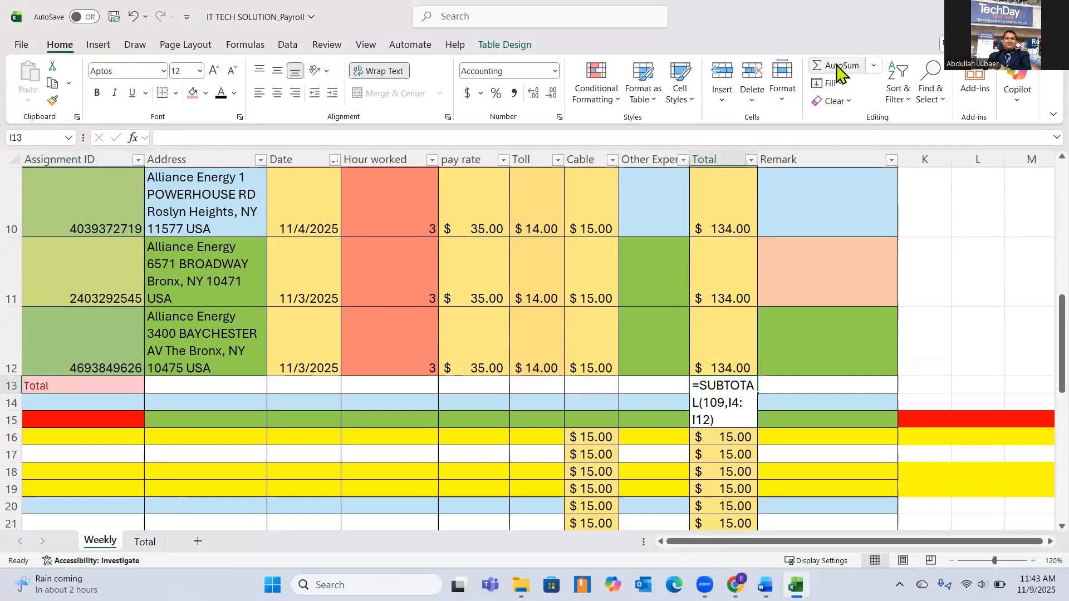
left_click(838, 71)
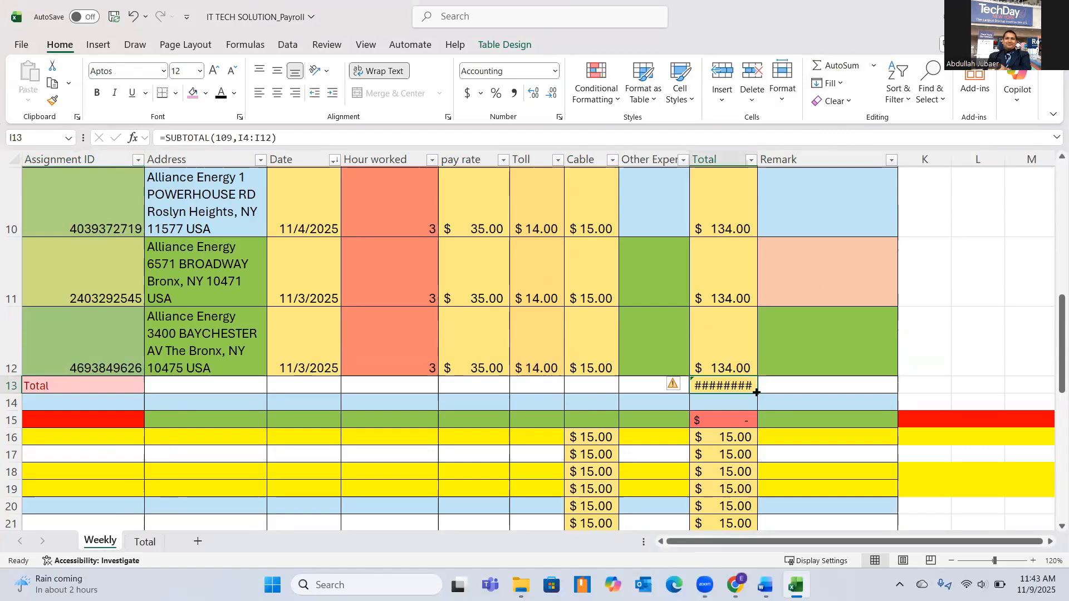
double_click(756, 160)
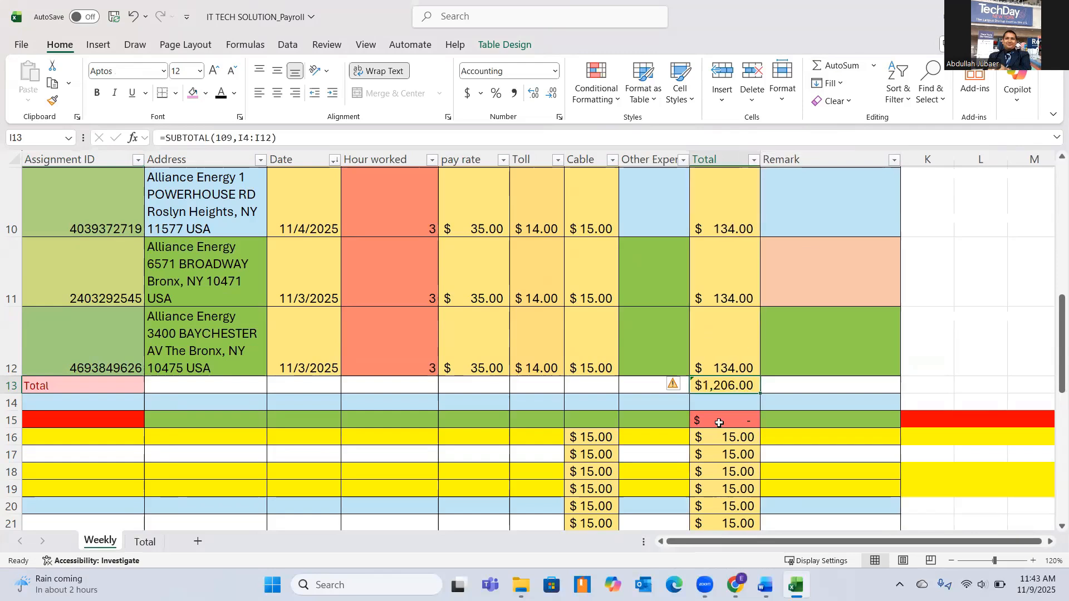
left_click(832, 398)
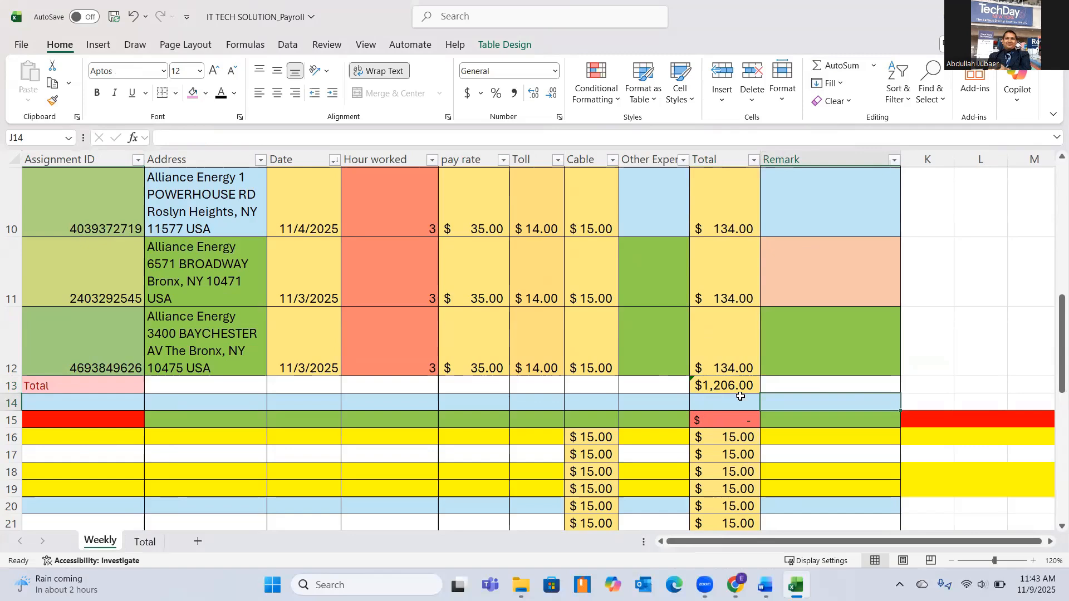
Clear the leftover contents below the Total row, from cell A14 across the Total column down to row 43.
scroll(740, 384, "up", 5)
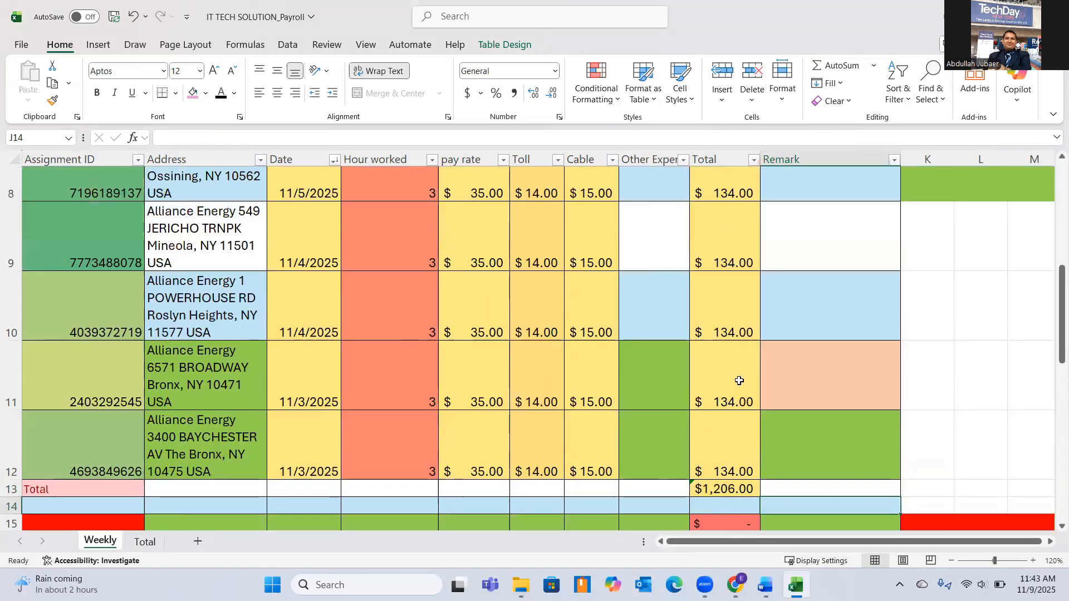
scroll(722, 306, "down", 2)
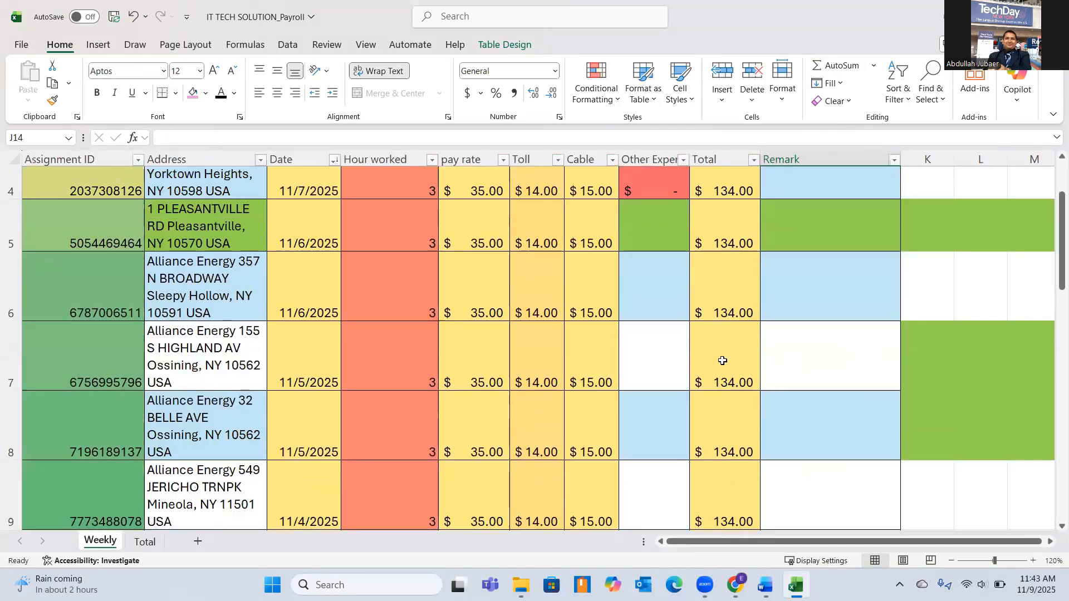
scroll(730, 447, "down", 1)
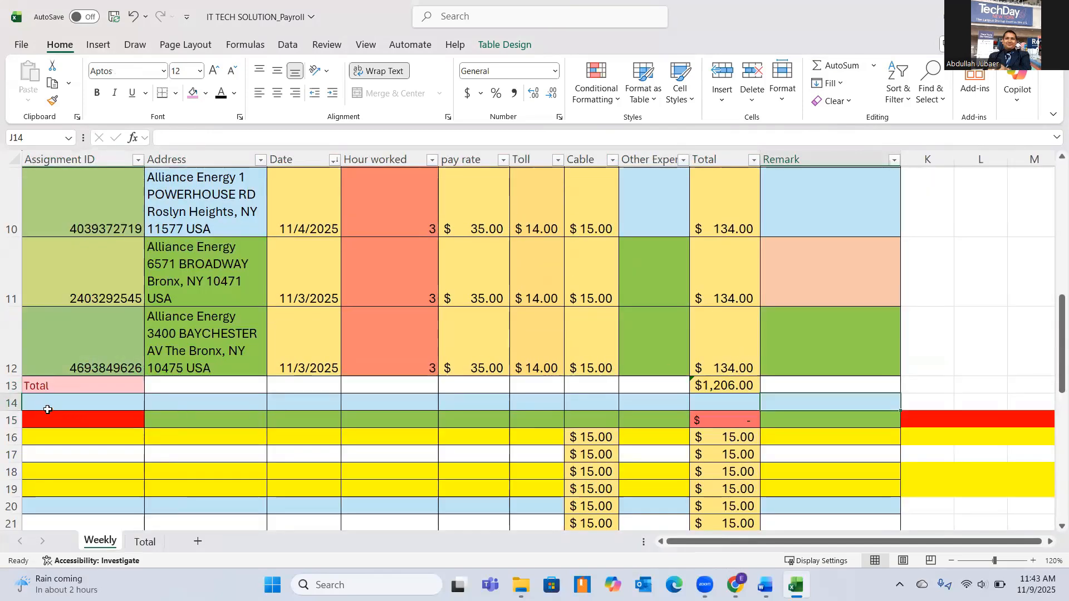
left_click(48, 406)
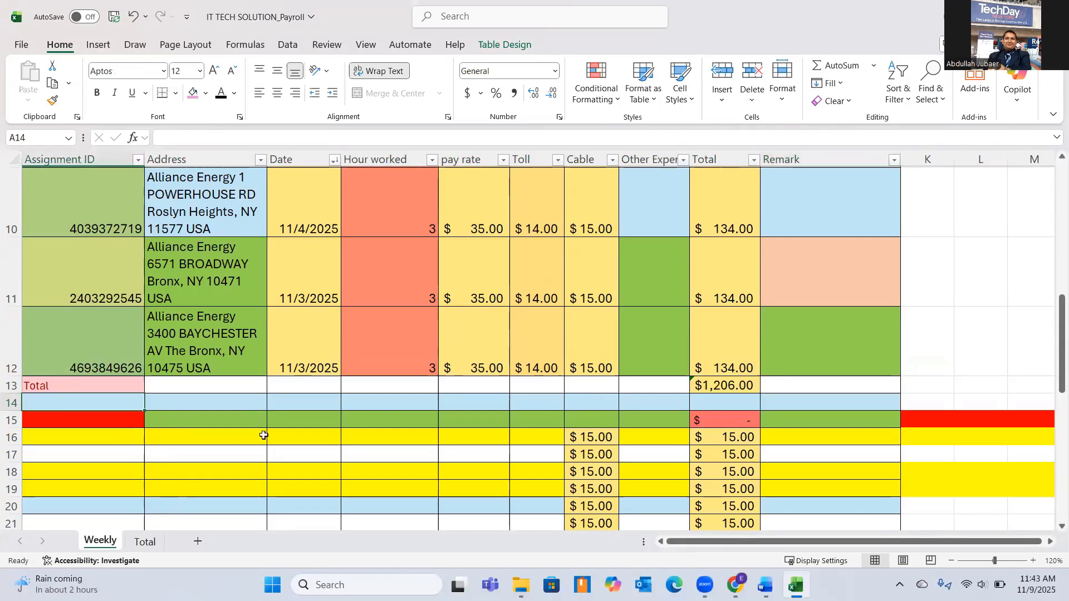
key("shift+Right")
key("shift+Right")
key("shift+Right")
key("shift+Right")
key("shift+Right")
key("shift+Right")
key("shift+Right")
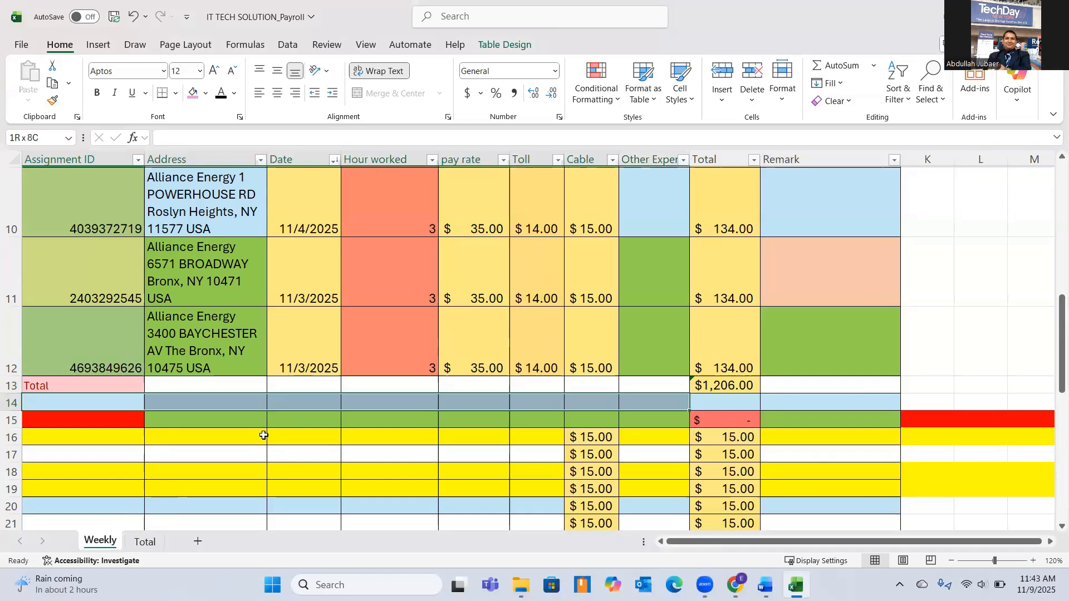
key("shift+Right")
key("shift+Down")
key("shift+Down")
key("shift+Down")
key("shift+Down")
key("shift+Down")
key("shift+Down")
key("shift+Down")
key("shift+Down")
key("shift+Down")
key("shift+Down")
key("shift+Down")
key("shift+Down")
key("shift+Down")
key("shift+Down")
key("shift+Down")
key("shift+Down")
key("shift+Down")
key("shift+Down")
key("shift+Down")
key("shift+Down")
key("shift+Down")
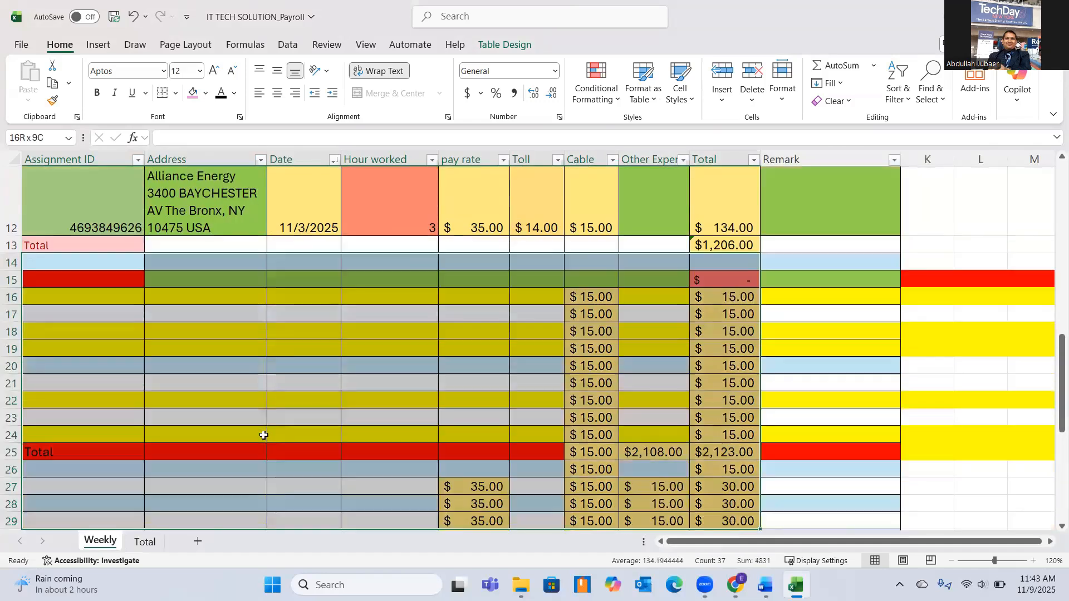
key("shift+Down")
key("shift+Down")
key("shift+Down")
key("shift+Down")
key("shift+Down")
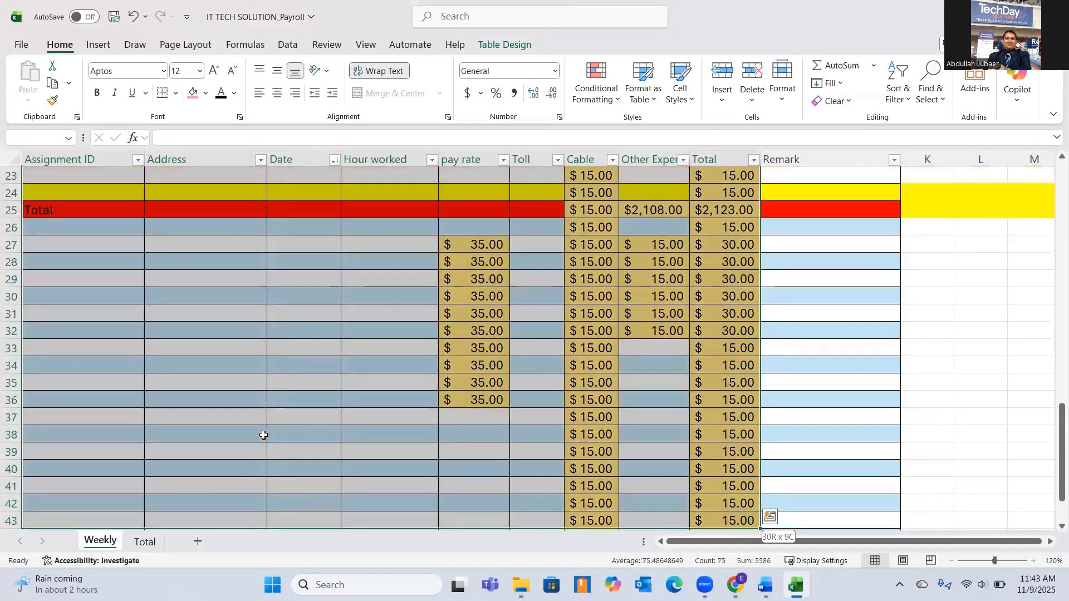
right_click(717, 279)
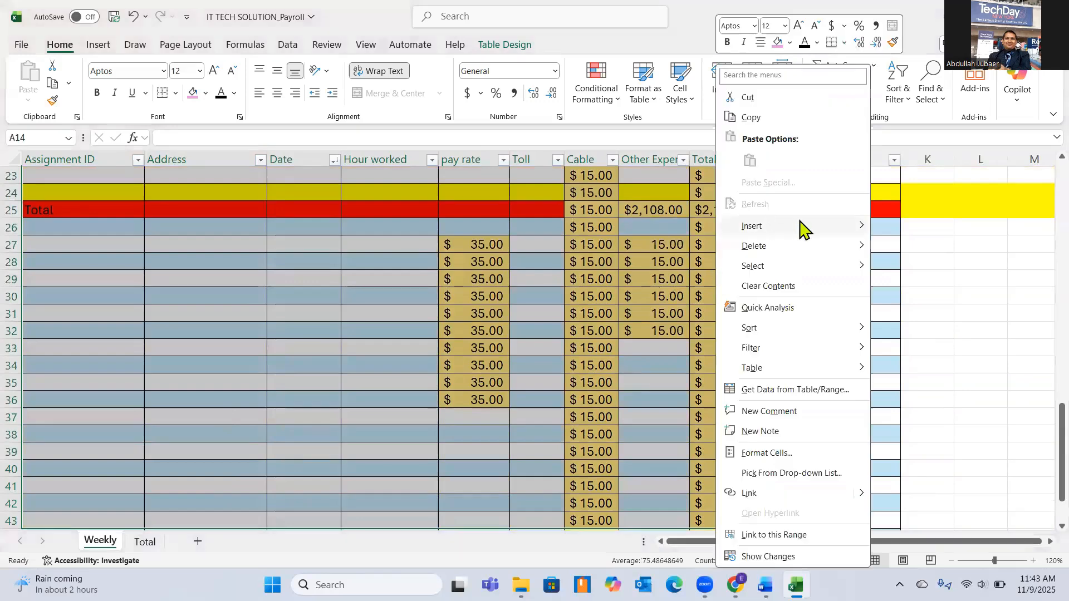
left_click(790, 286)
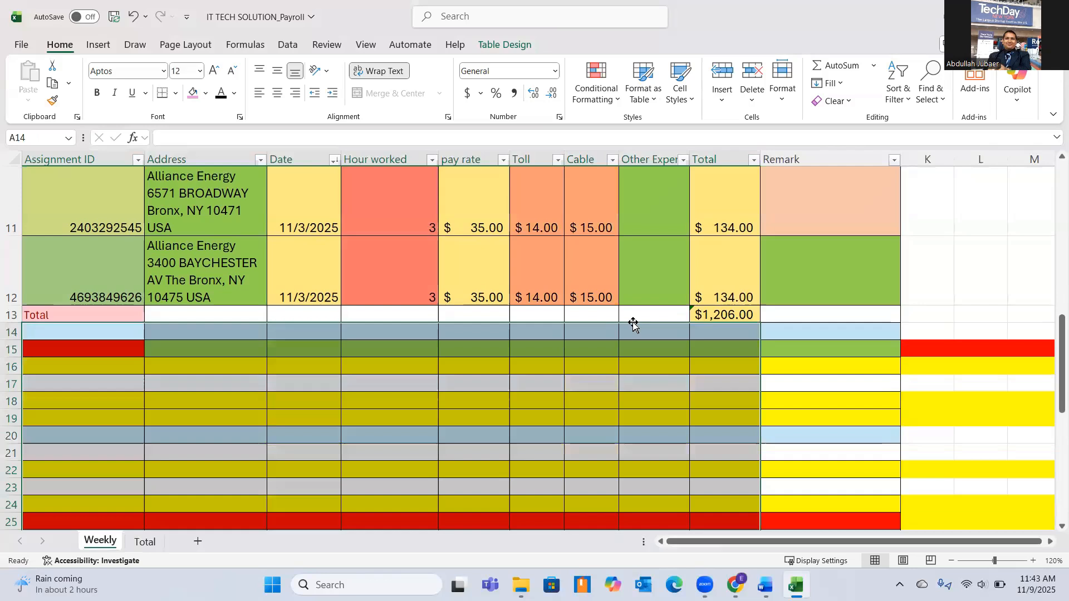
left_click(227, 433)
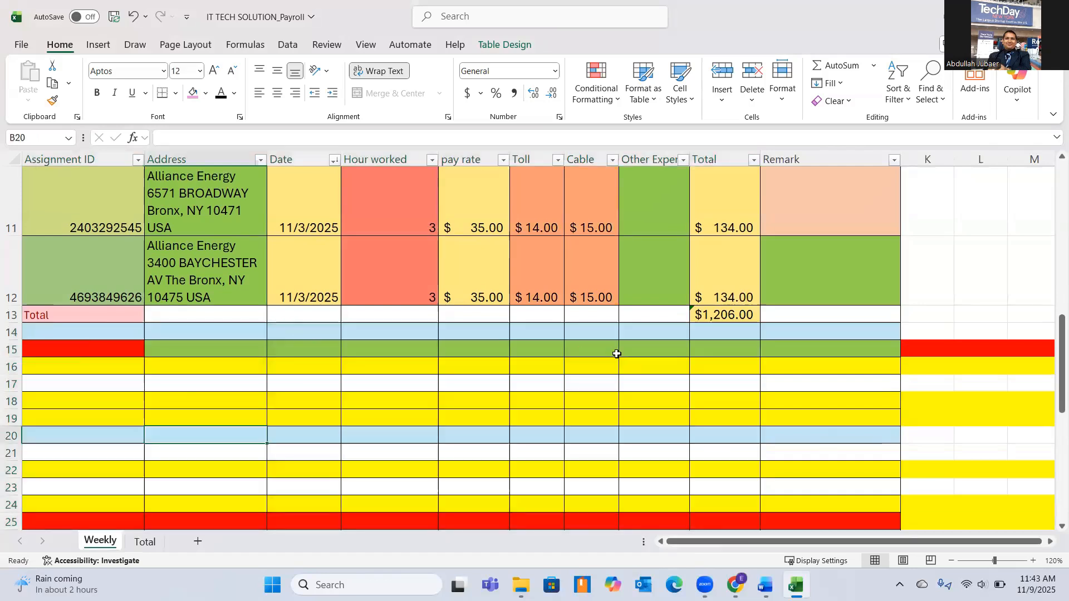
Apply thick outside borders to the Total row across A13:J13.
left_click(35, 315)
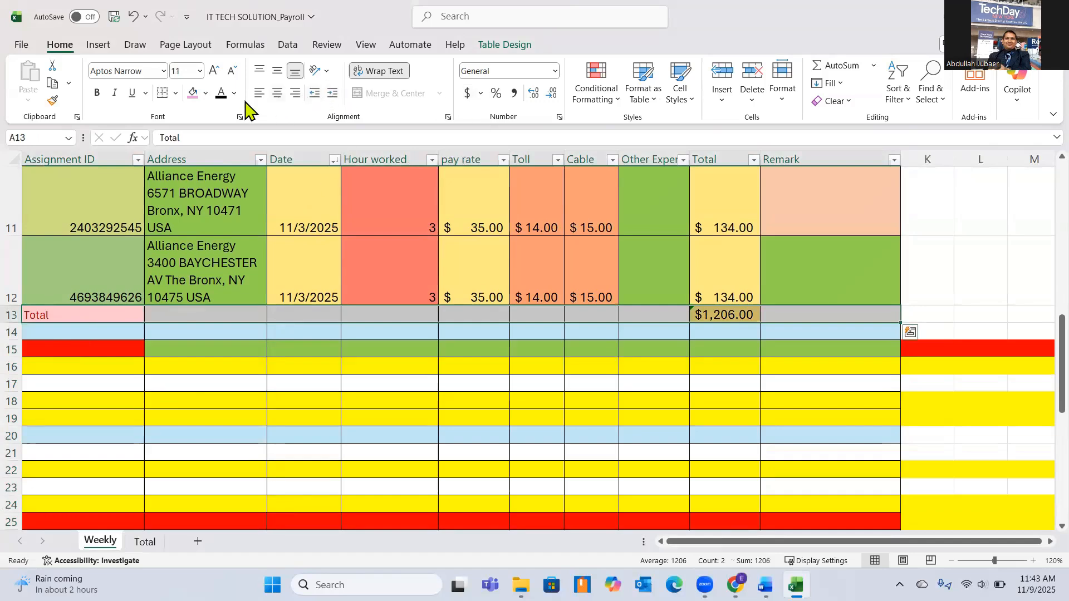
left_click(174, 93)
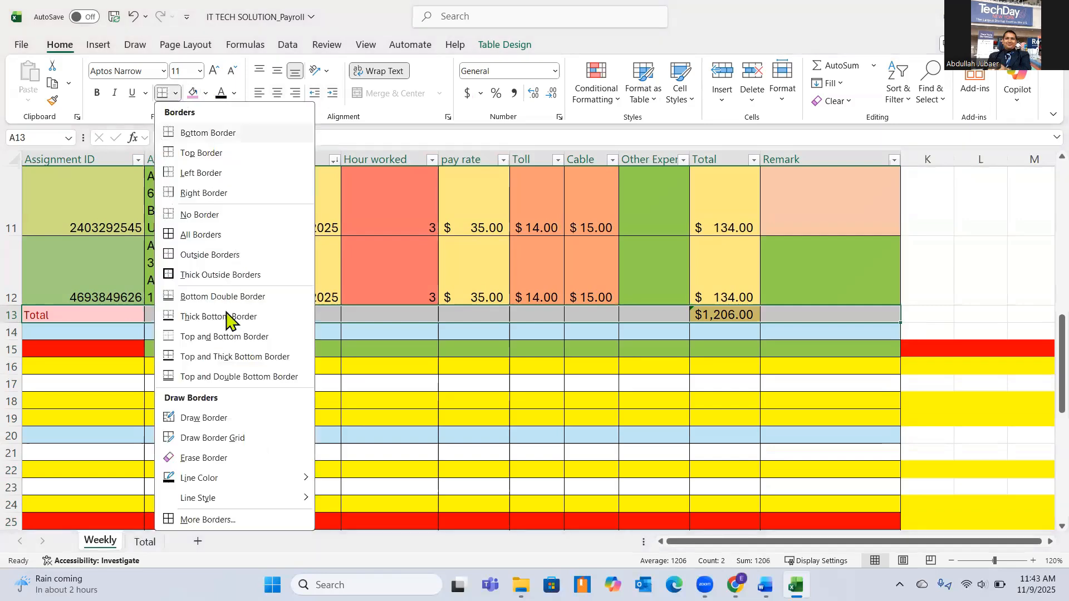
left_click(202, 275)
left_click(549, 423)
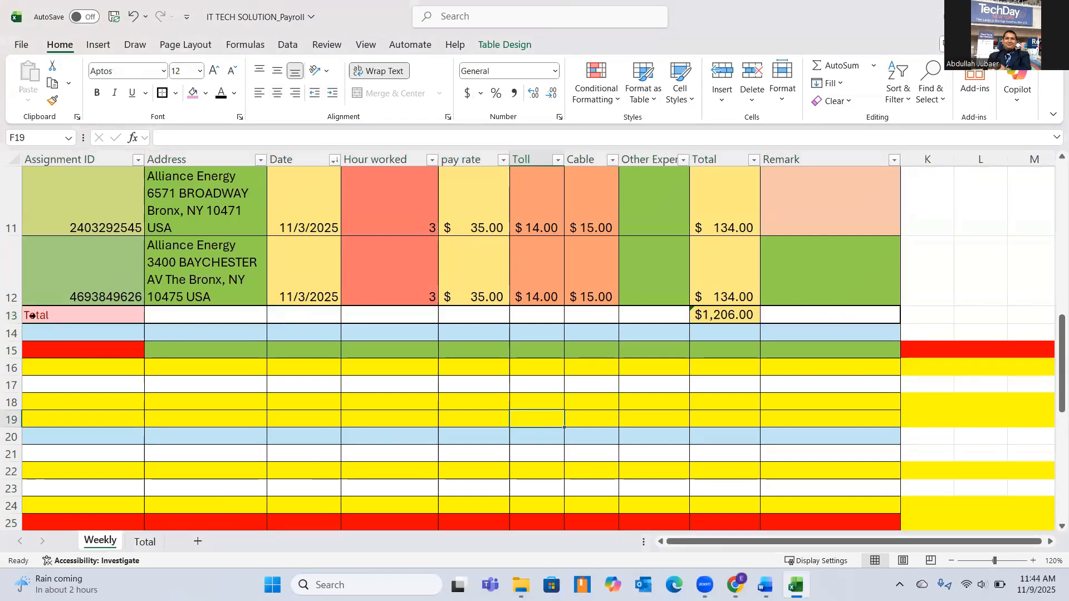
Fill the Total row A13:J13 with the standard Red color.
left_click(35, 315)
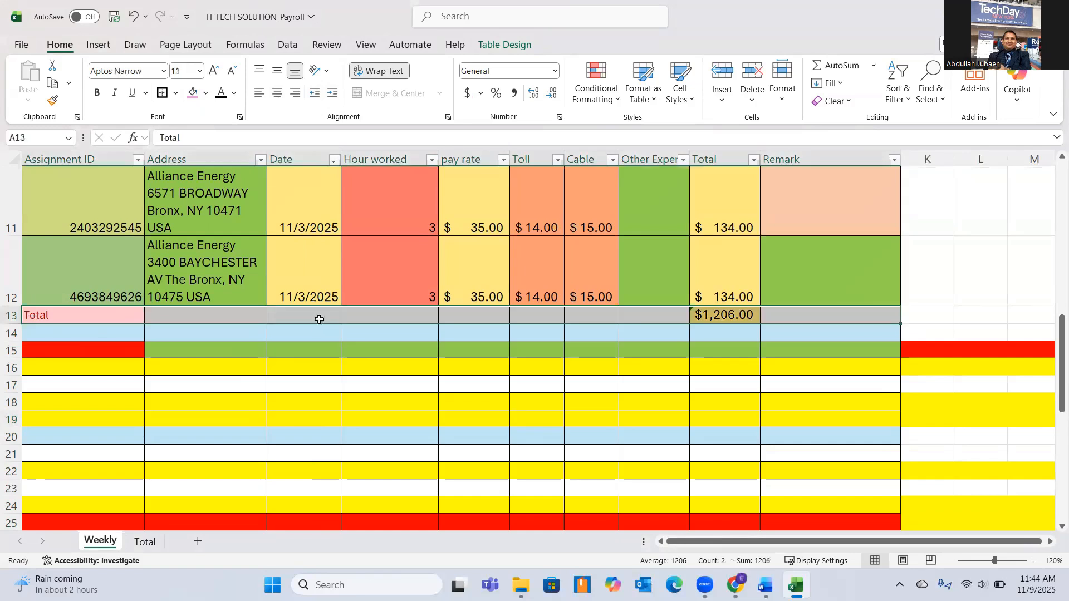
left_click(205, 93)
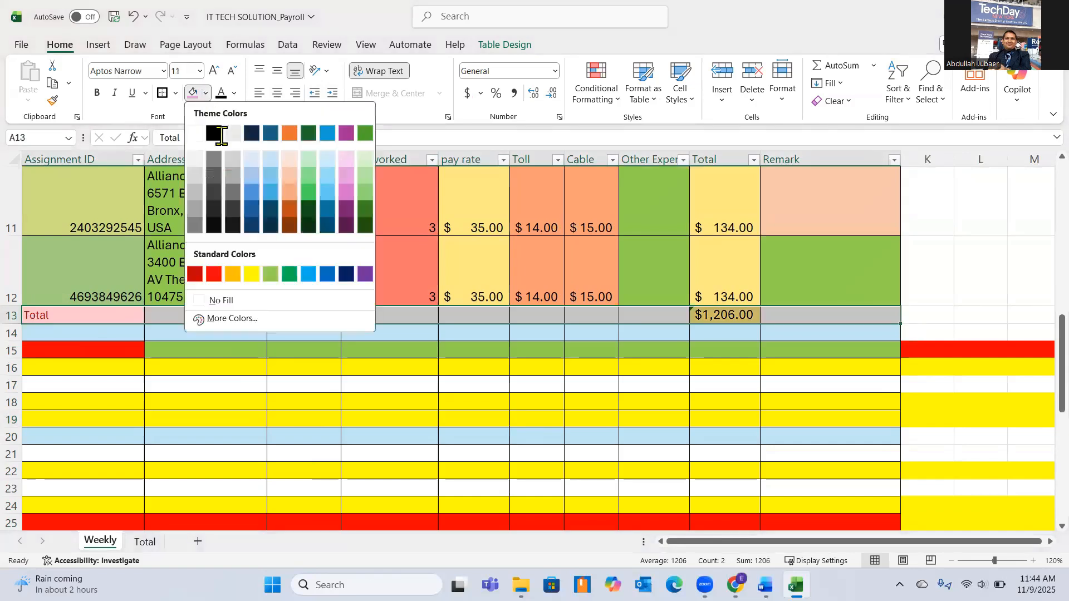
left_click(213, 273)
left_click(550, 408)
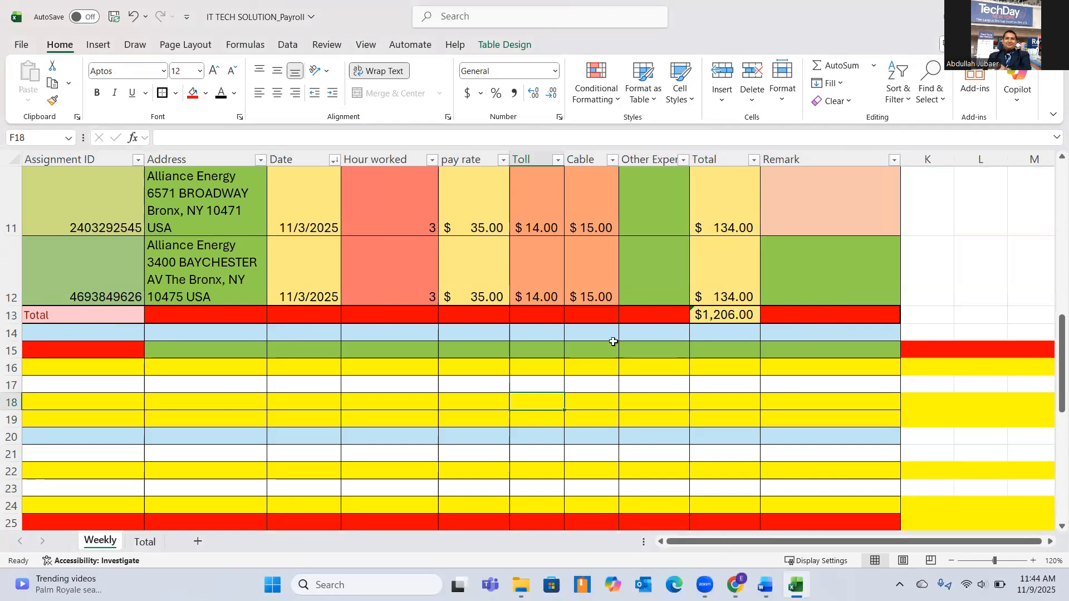
Make the Total label in cell A13 bold and set its font size to 14.
left_click(73, 322)
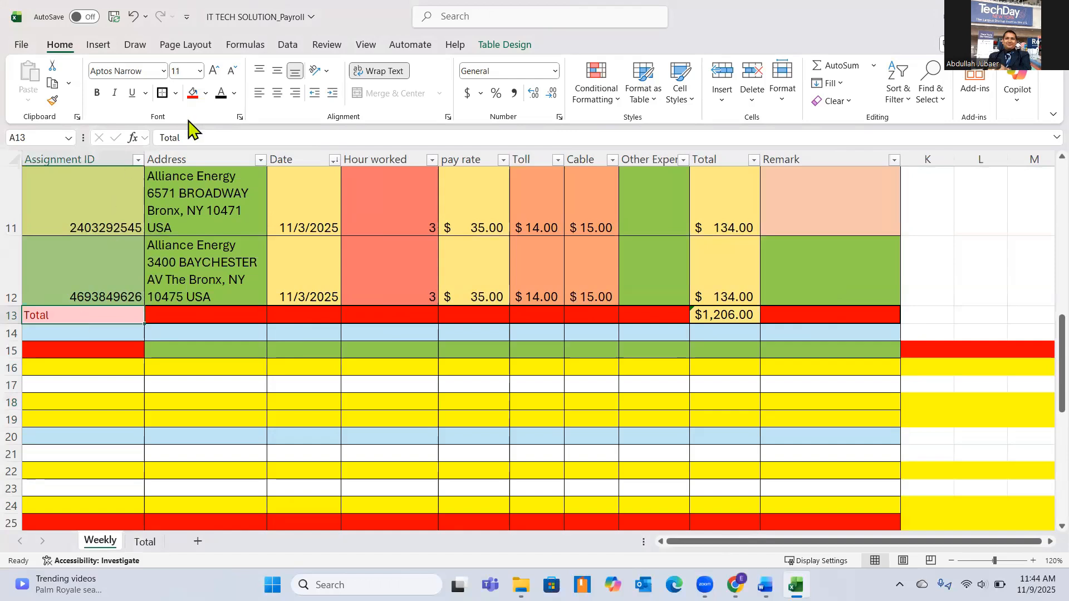
left_click(97, 93)
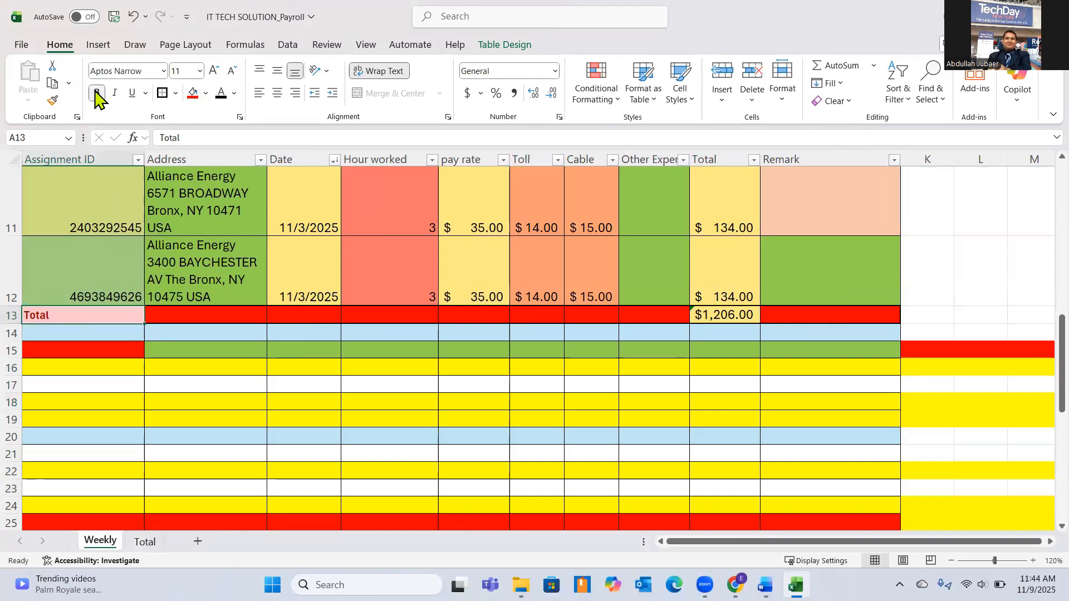
left_click(200, 70)
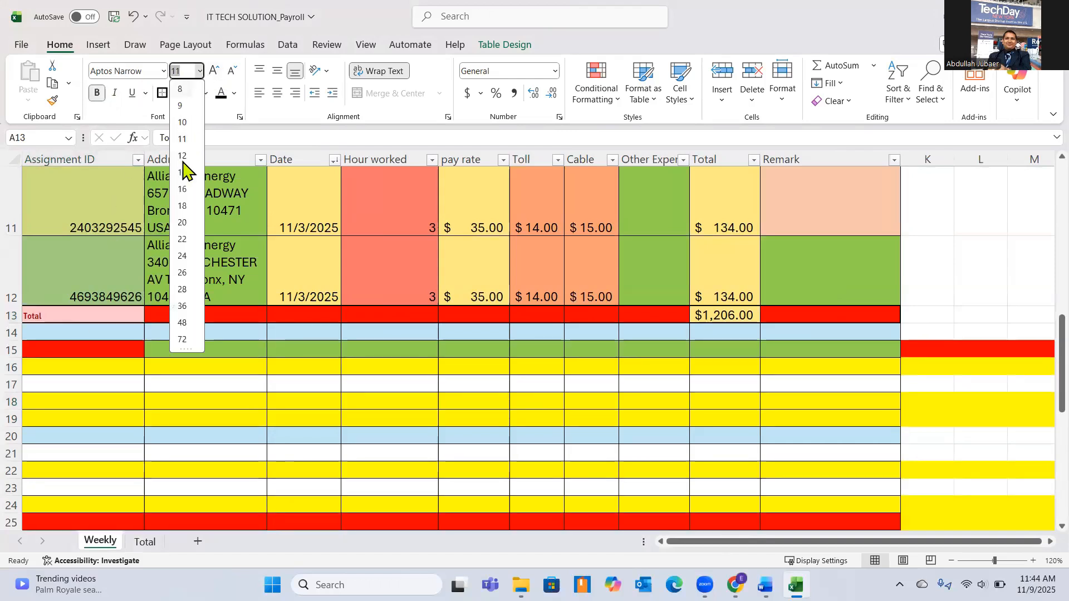
left_click(183, 173)
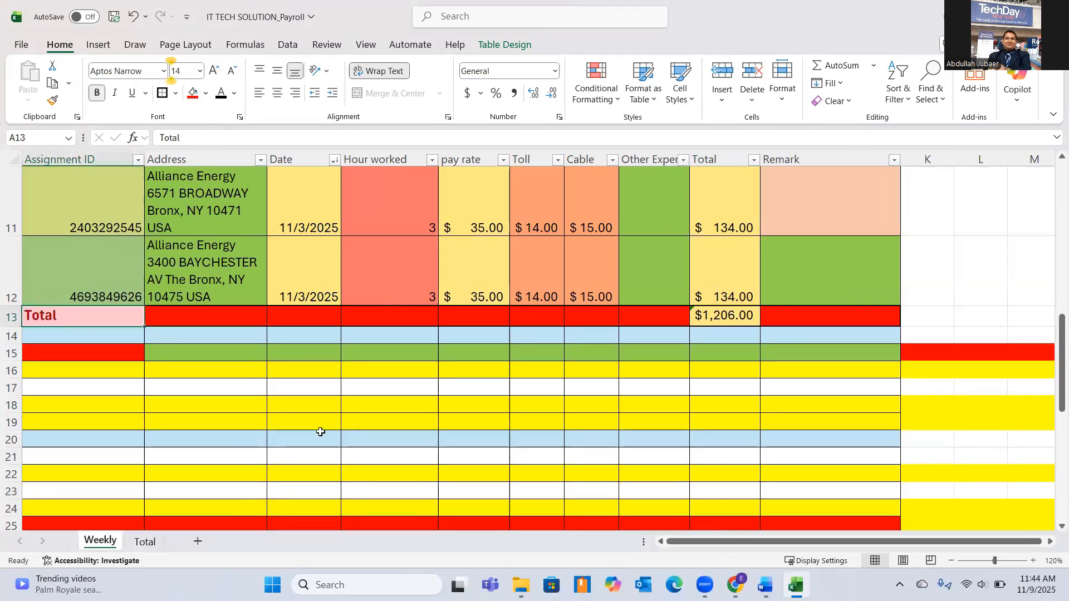
left_click(318, 426)
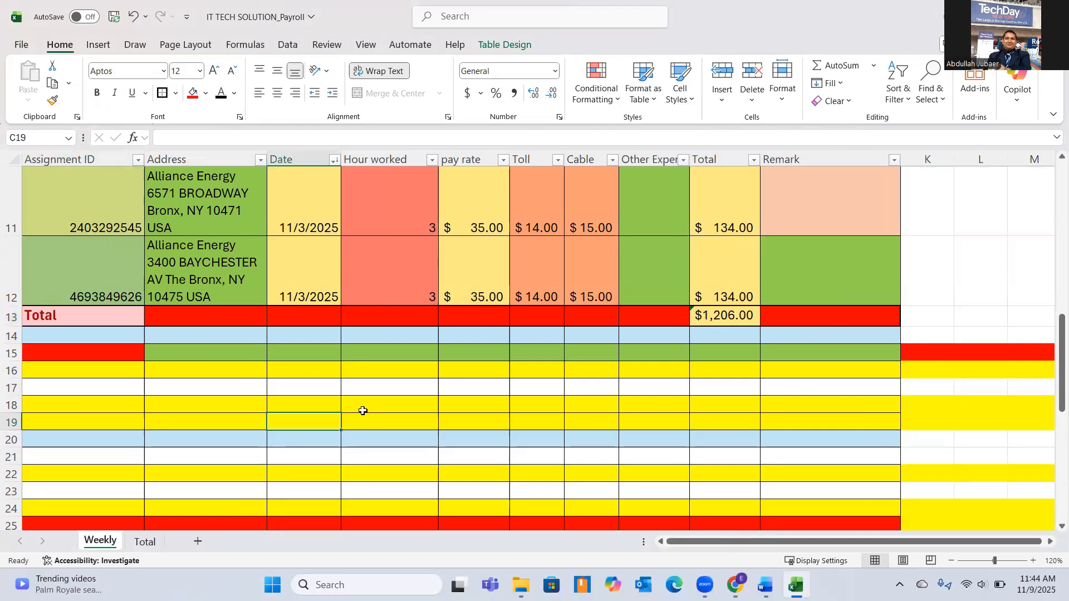
Review the weekly payroll sheet from its title to the Total row and examine the first assignment's ID and address cells.
scroll(363, 411, "up", 4)
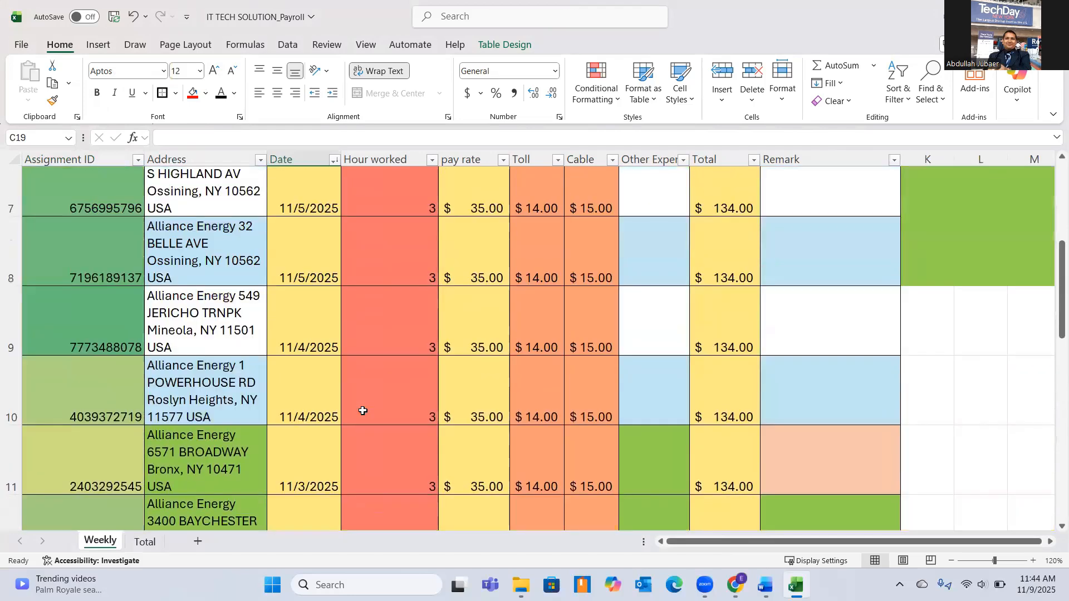
scroll(362, 411, "up", 4)
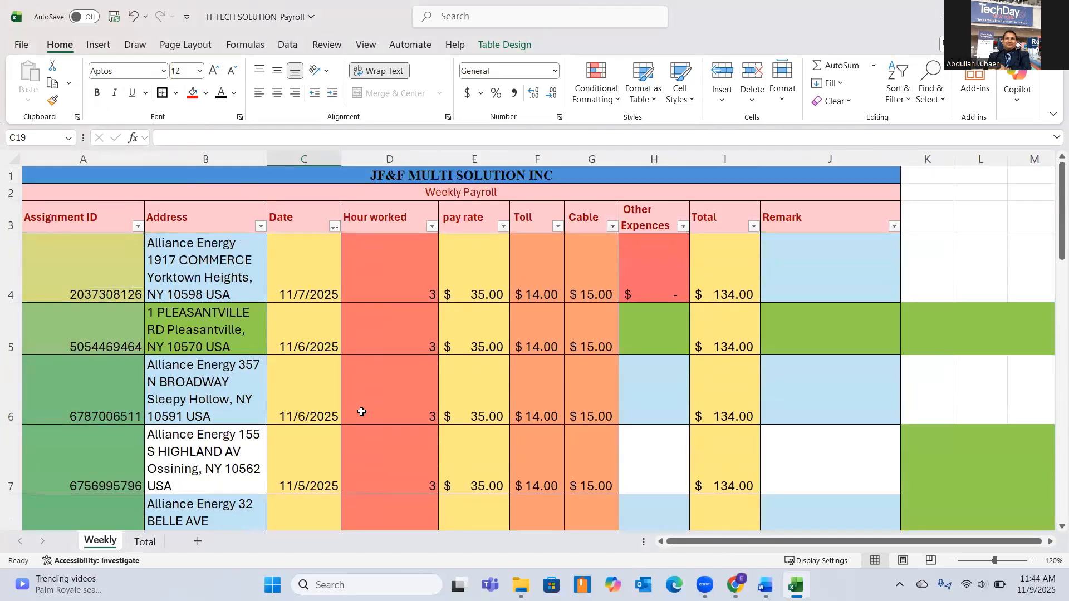
scroll(362, 412, "down", 6)
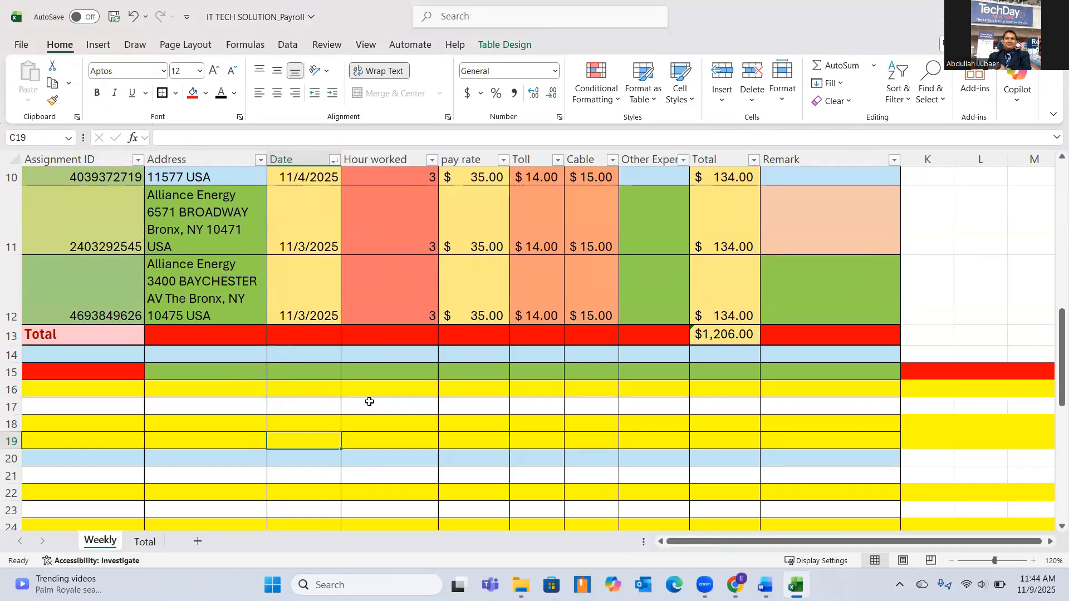
scroll(369, 402, "up", 2)
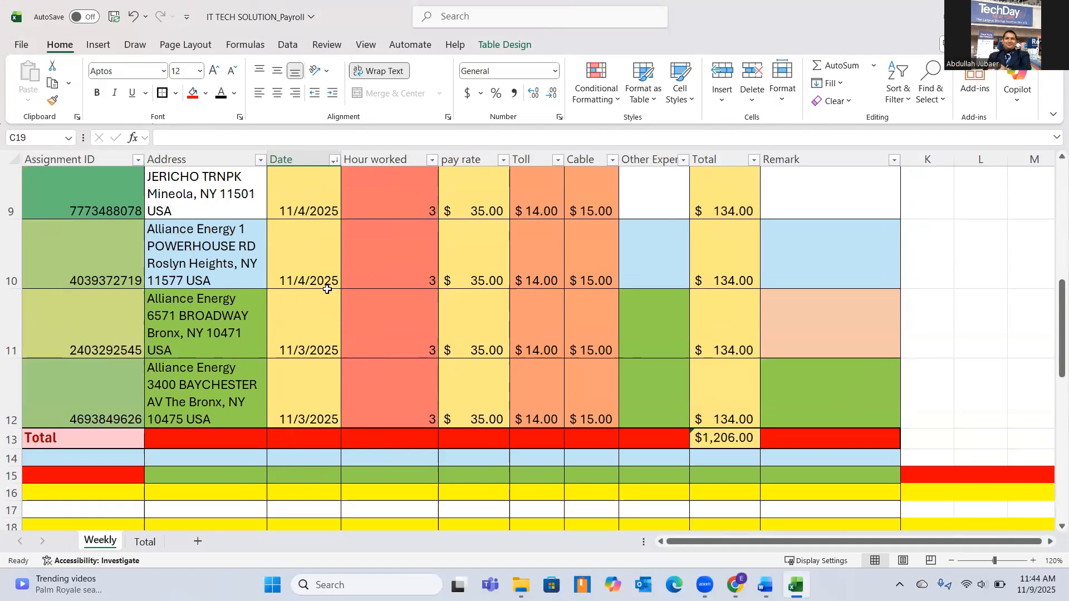
scroll(327, 290, "up", 2)
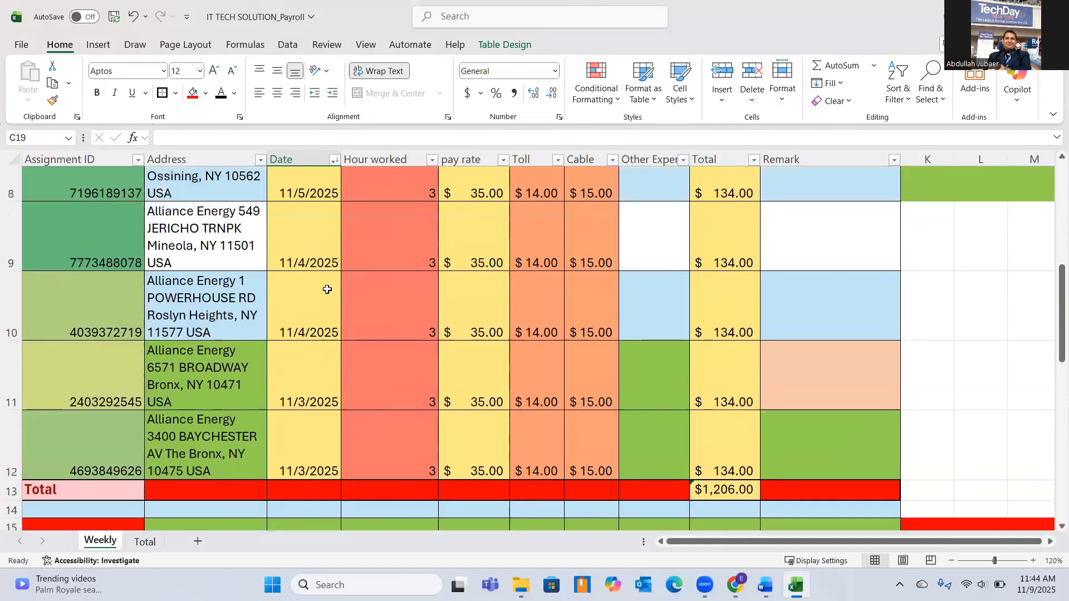
scroll(327, 289, "up", 6)
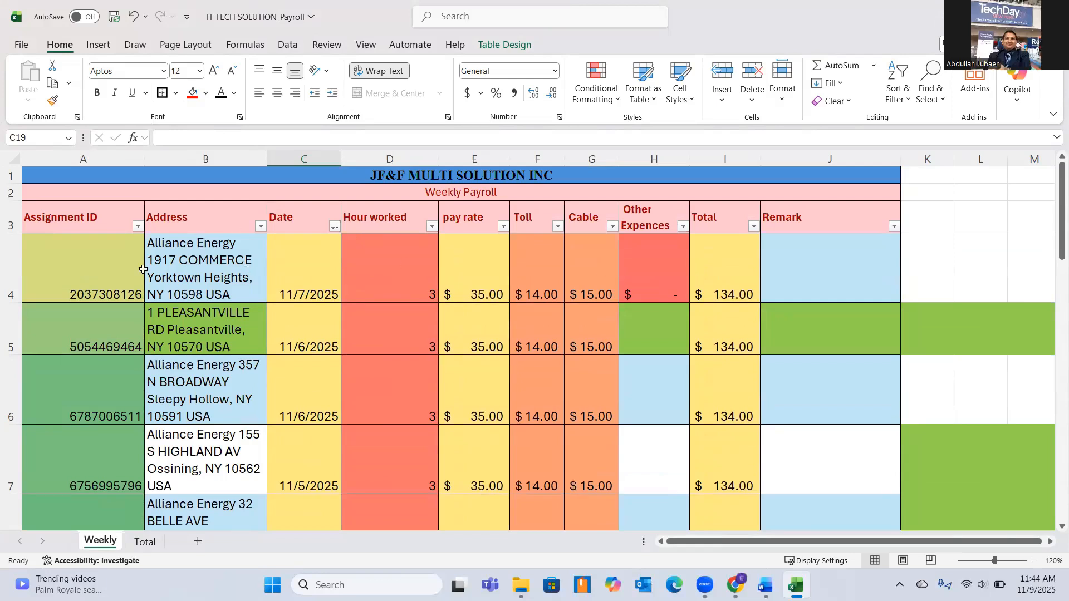
left_click(84, 261)
left_click(219, 269)
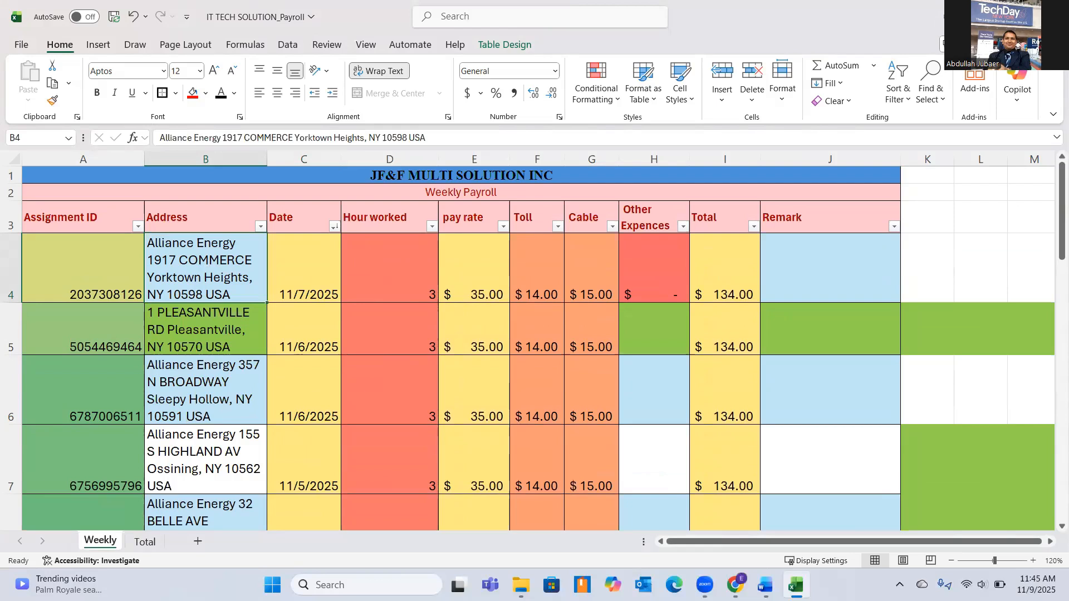
Copy the Assignment Location address from the first assignment's week2 work order PDF and switch back to the payroll workbook in Excel.
left_click(521, 585)
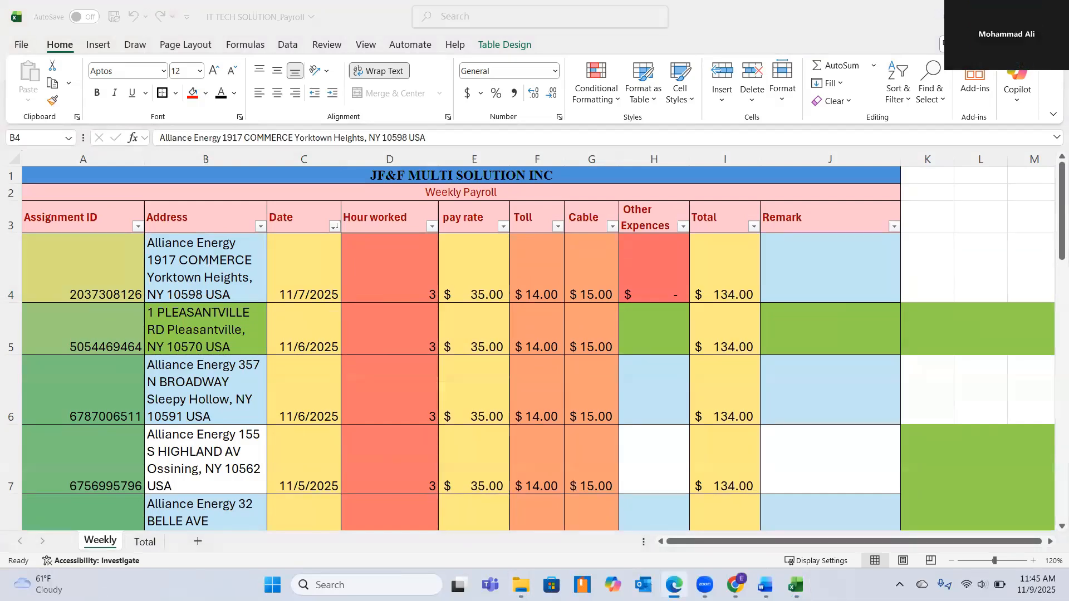
left_click(632, 147)
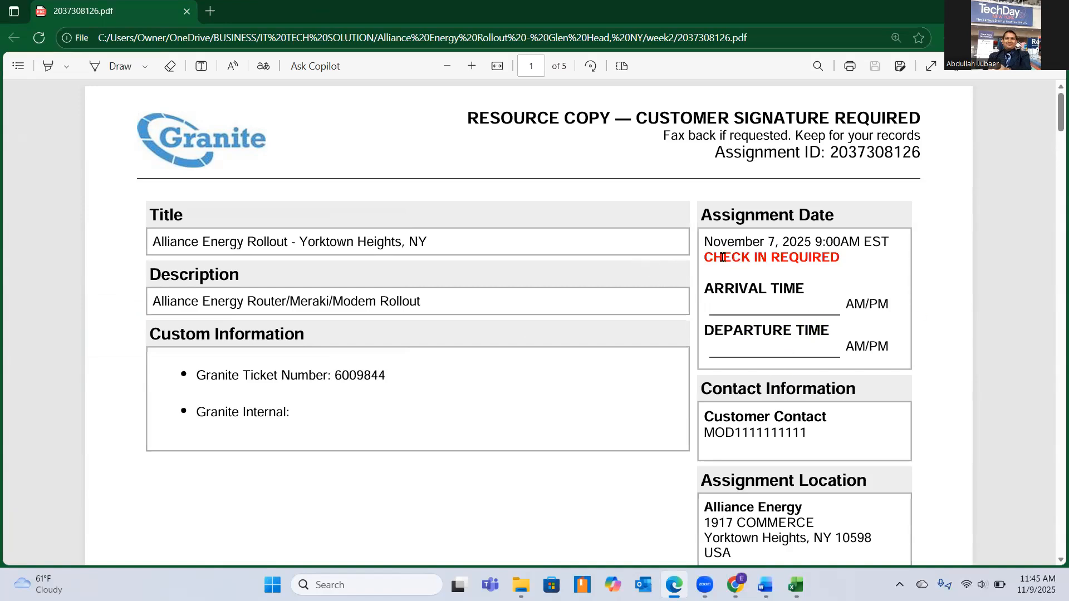
scroll(843, 384, "down", 1)
scroll(797, 436, "down", 2)
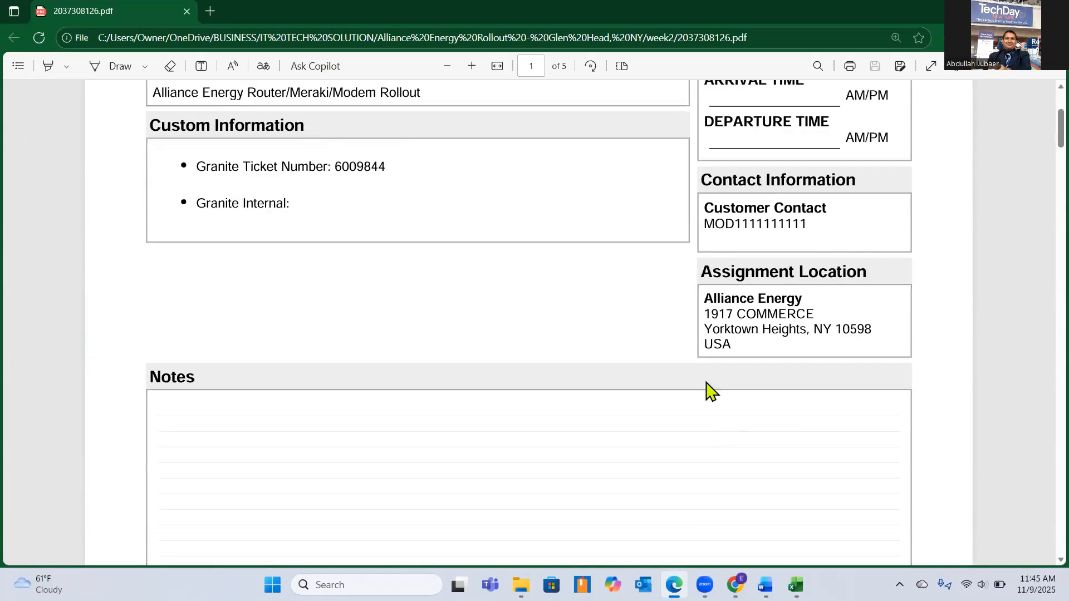
left_click_drag(705, 295, 733, 347)
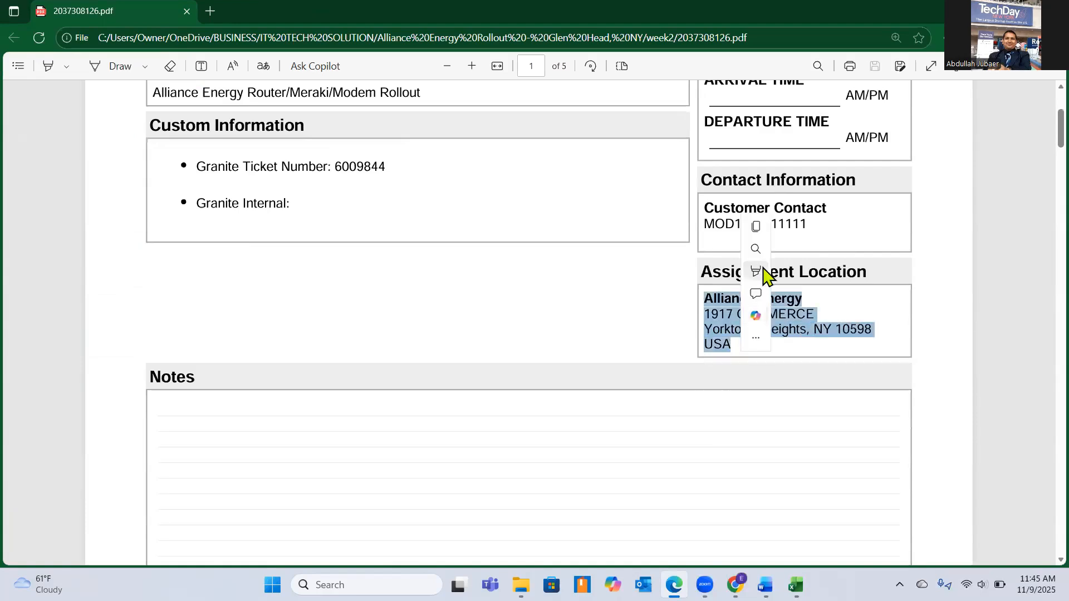
mouse_move(763, 233)
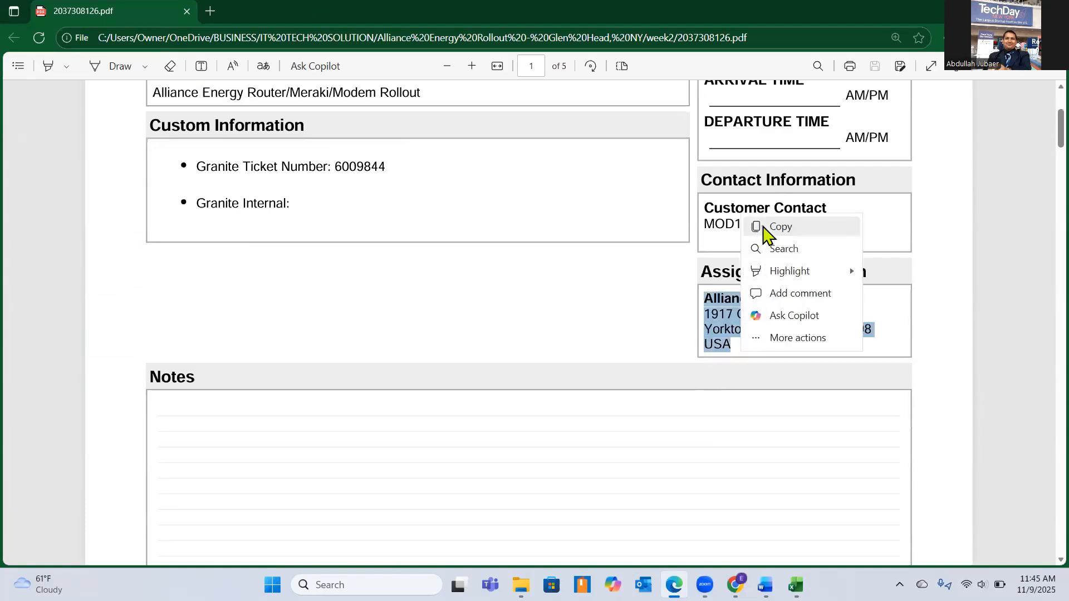
left_click(811, 228)
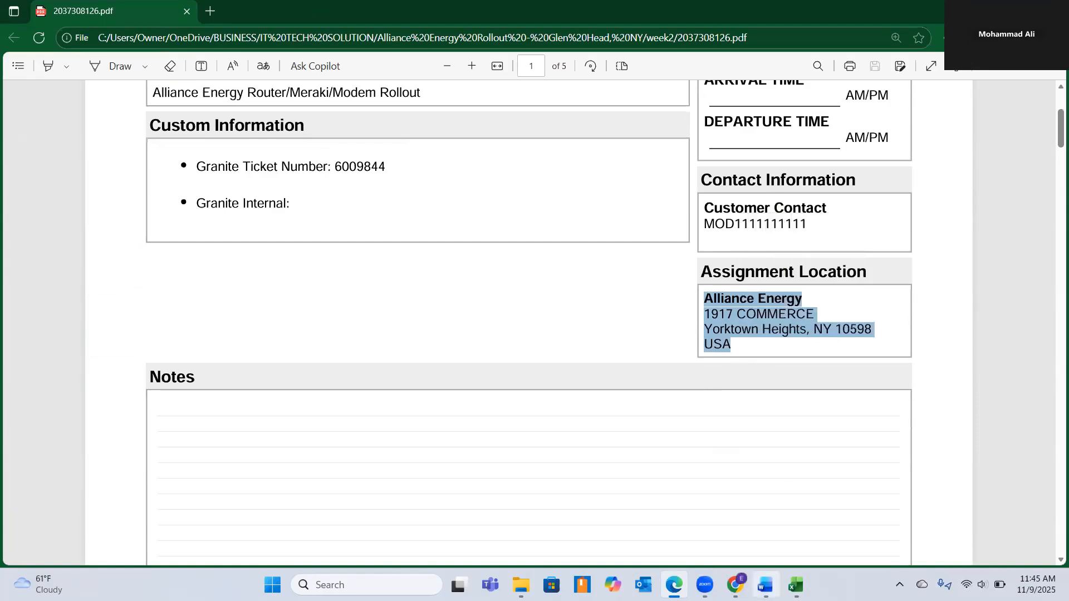
left_click(796, 584)
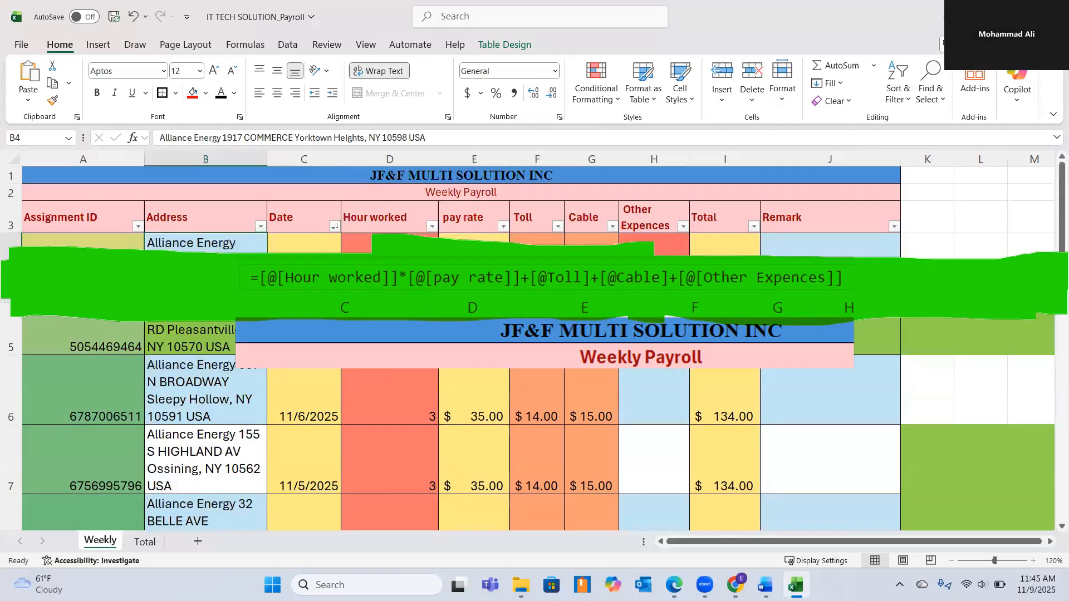
Examine the Total formula in cell I4 that combines hours worked, pay rate, toll, cable and other expenses, leaving it as is.
left_click(725, 276)
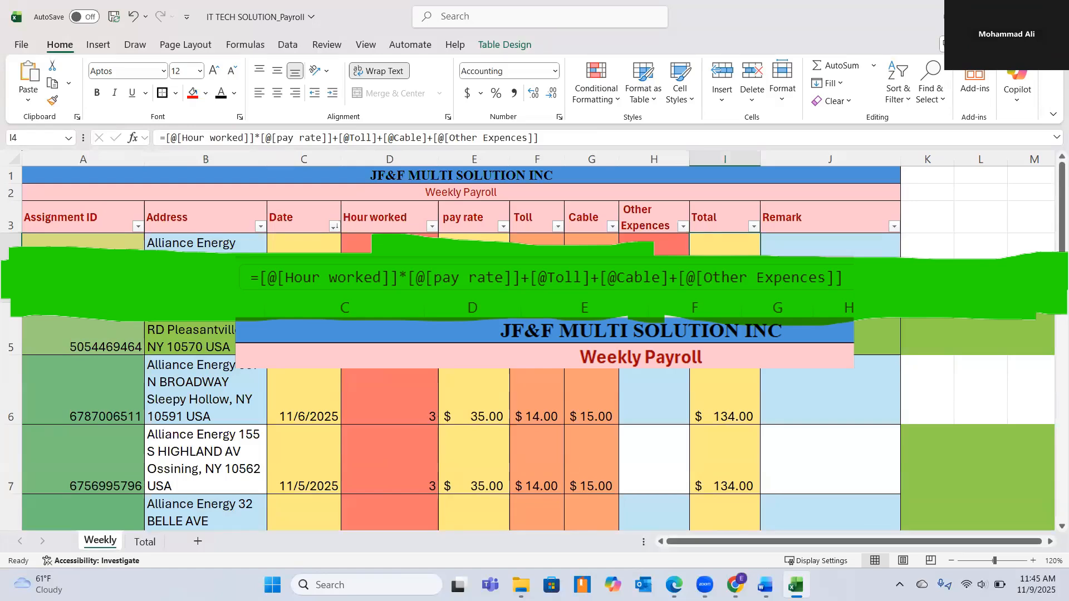
scroll(538, 348, "up", 1)
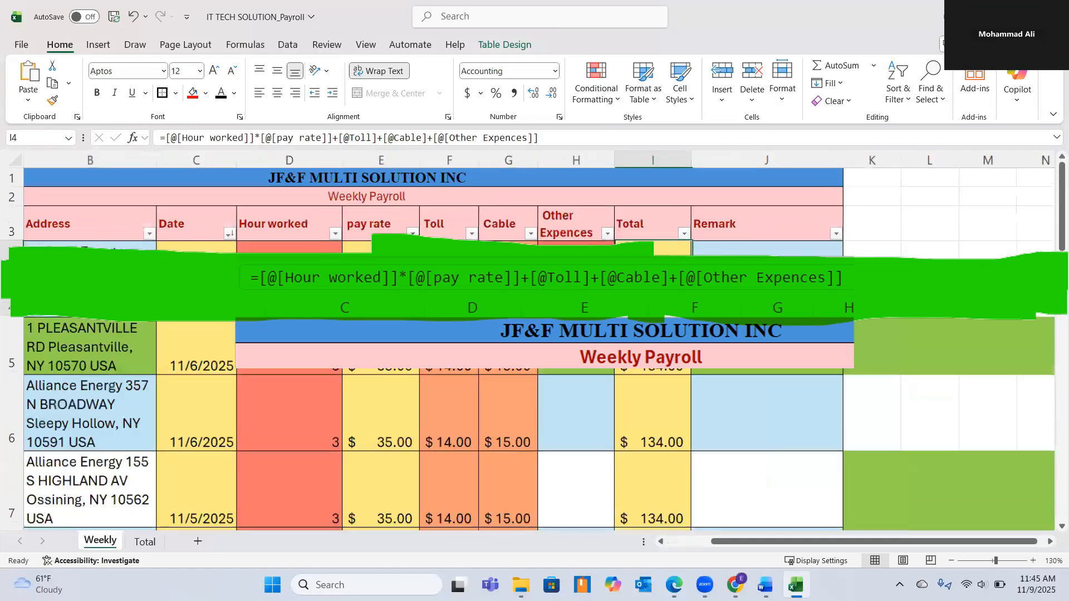
scroll(537, 348, "down", 1)
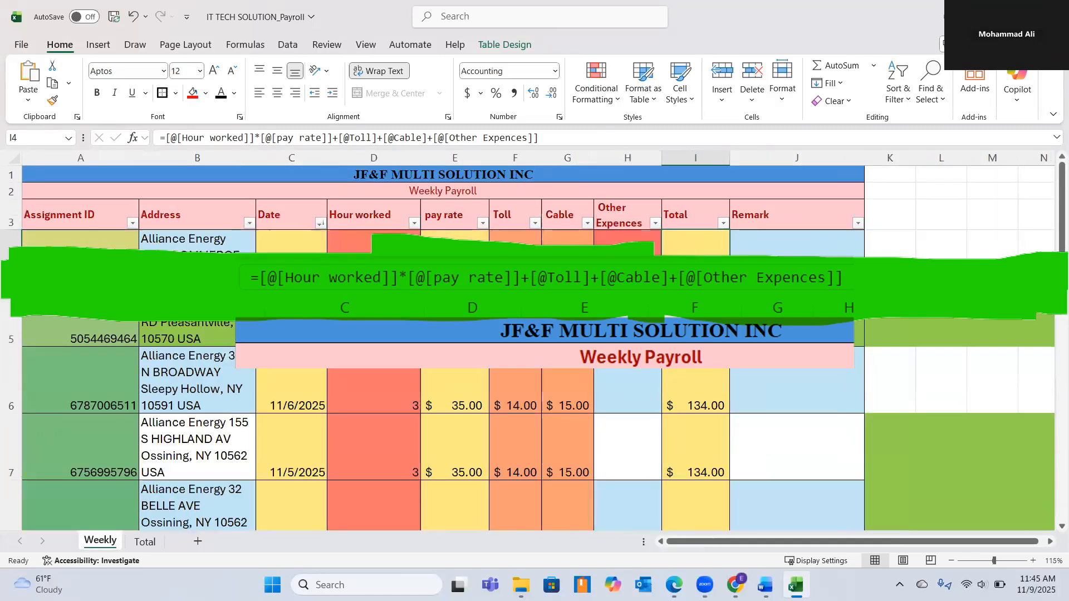
scroll(538, 348, "up", 1)
scroll(538, 348, "up", 1)
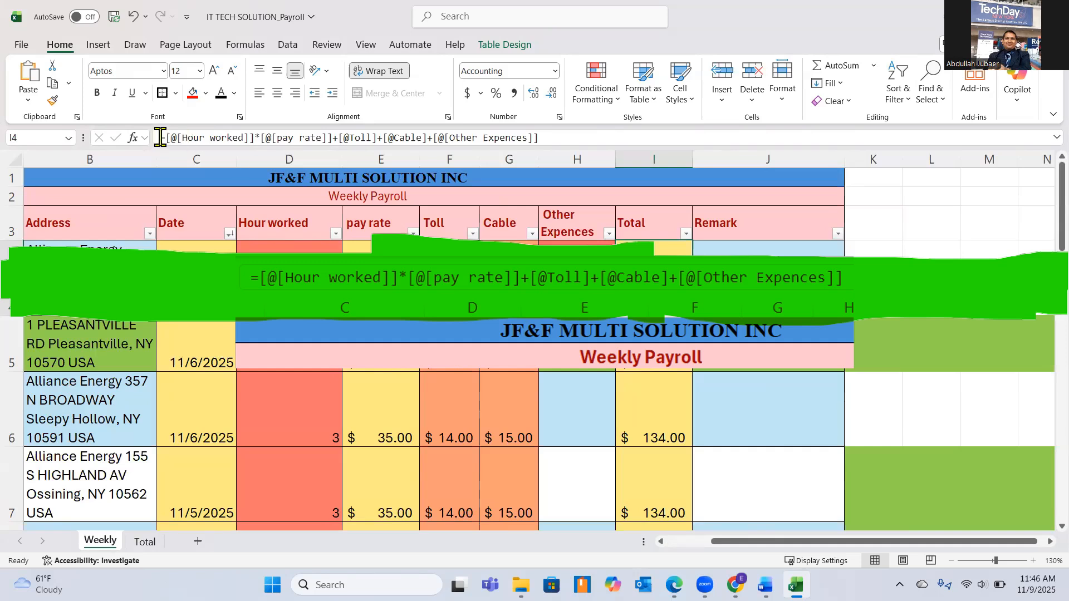
left_click_drag(160, 138, 555, 137)
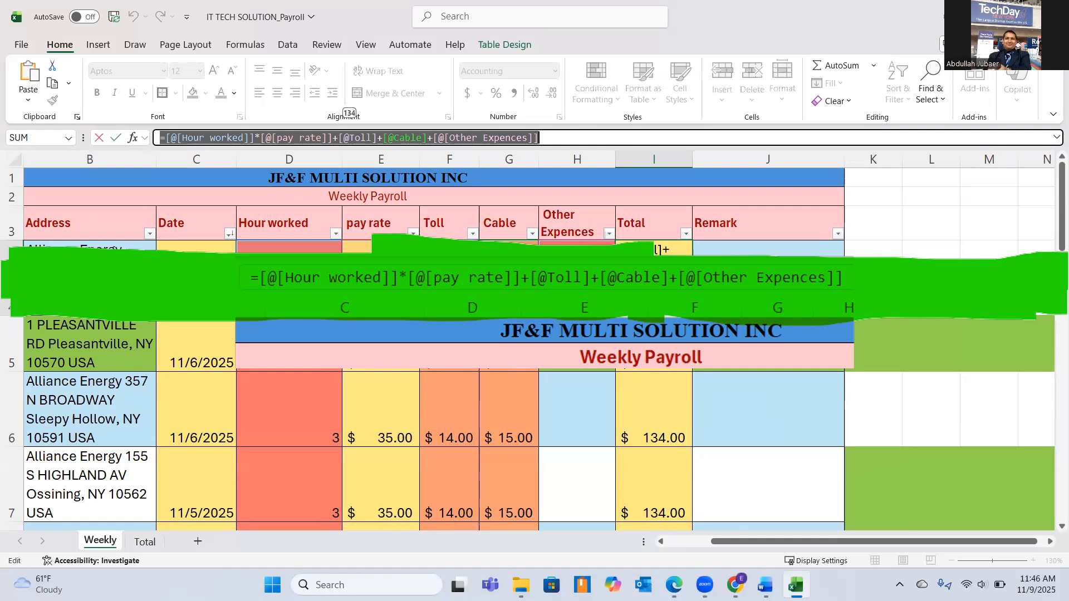
left_click(651, 137)
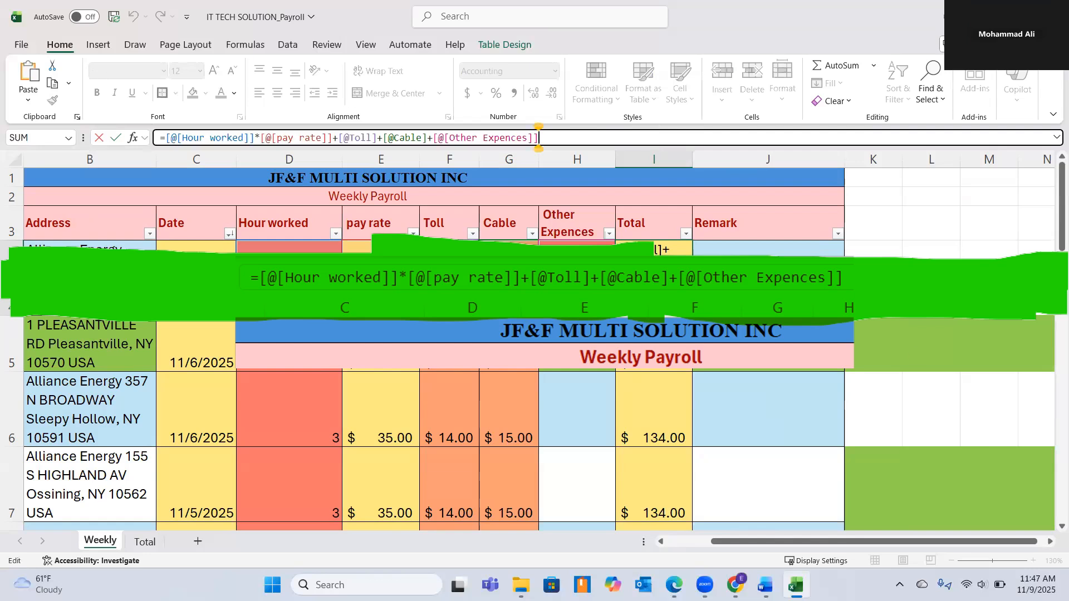
left_click(989, 277)
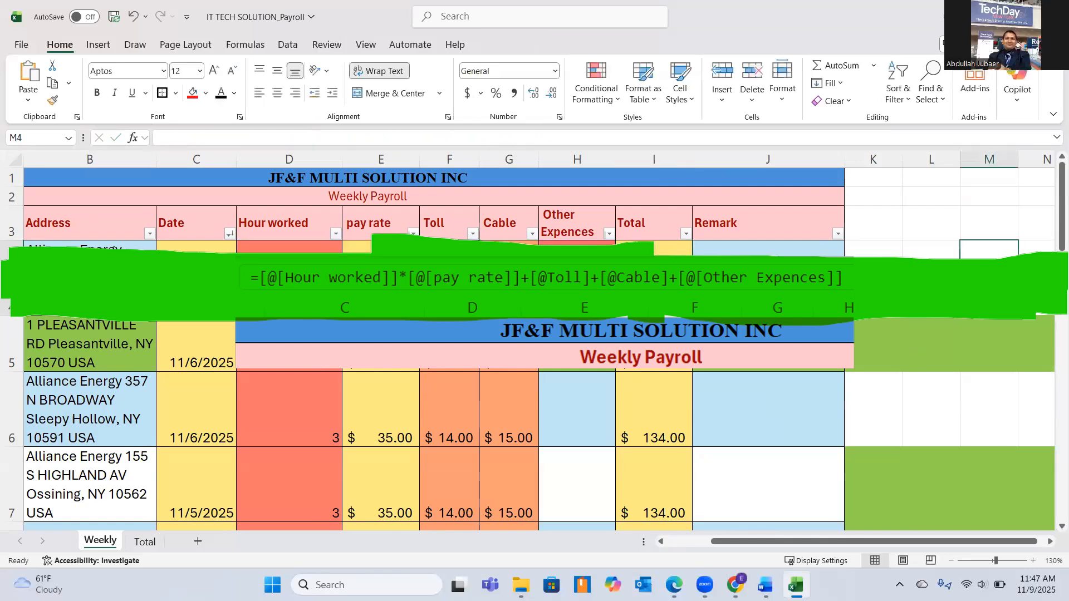
Check the first assignment's Remark cell J4 and examine the Cable cost formula in cell G4.
left_click(767, 278)
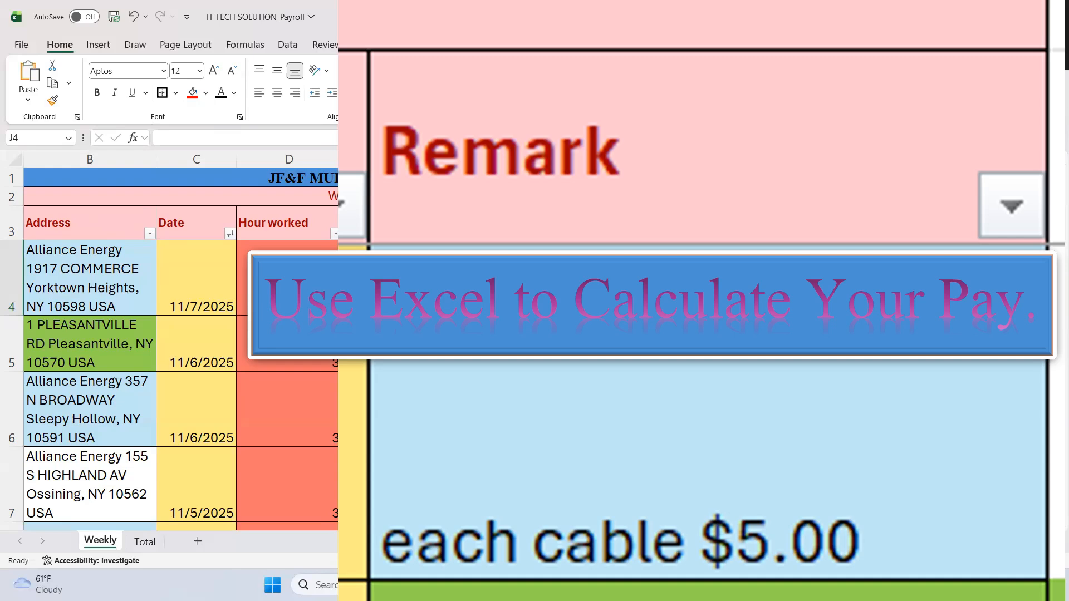
left_click(606, 281)
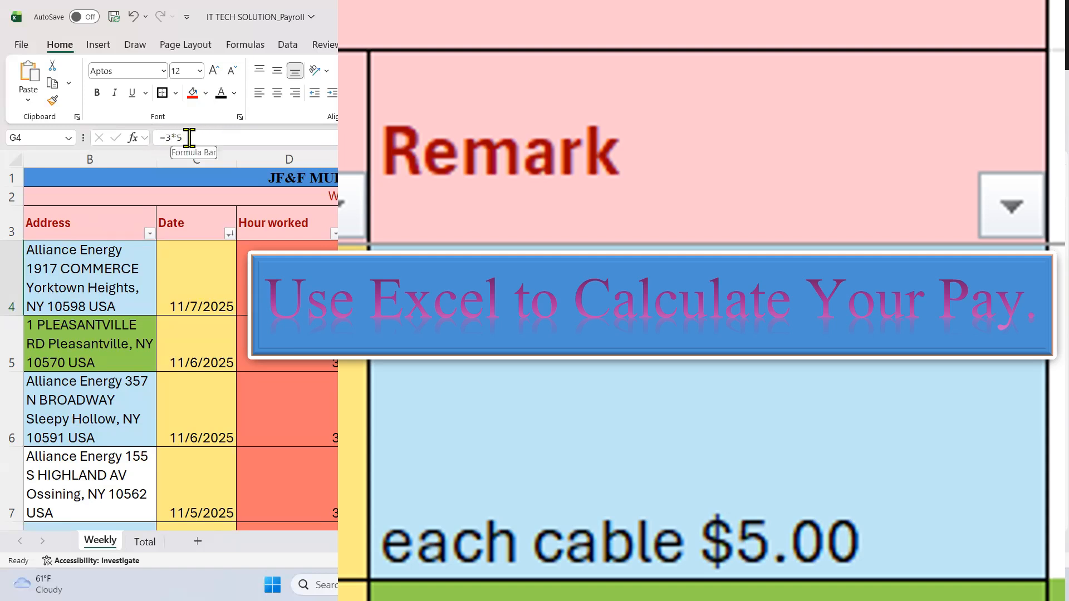
left_click_drag(189, 137, 156, 136)
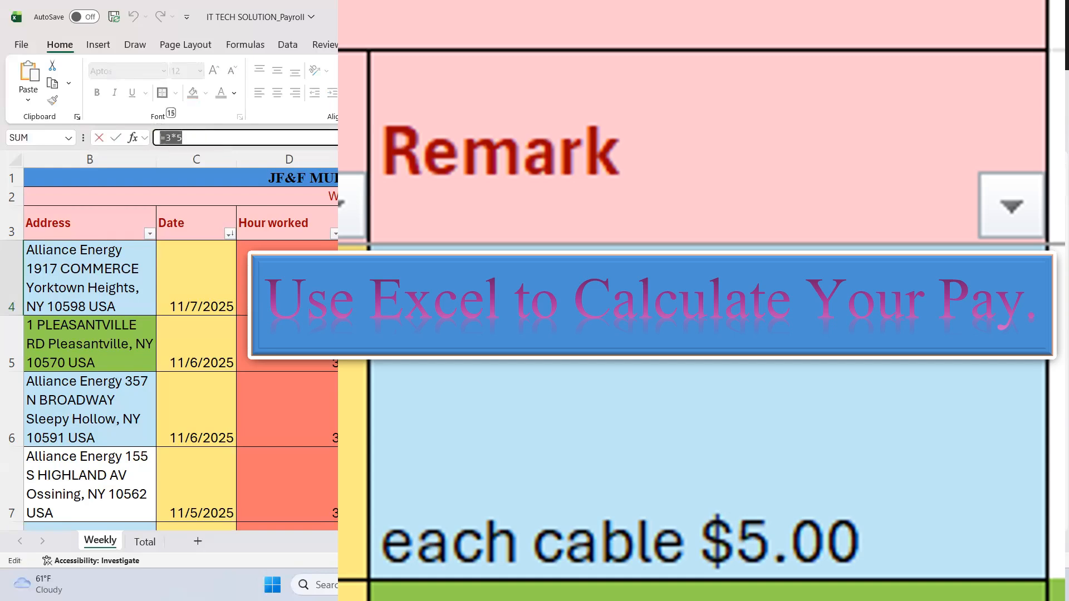
left_click(891, 290)
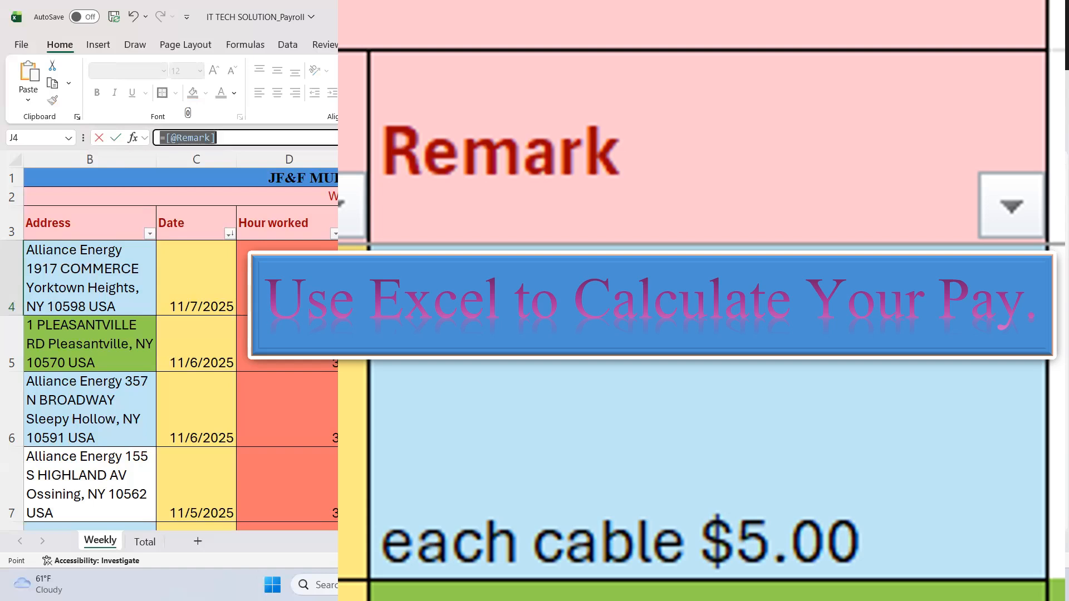
left_click(216, 138)
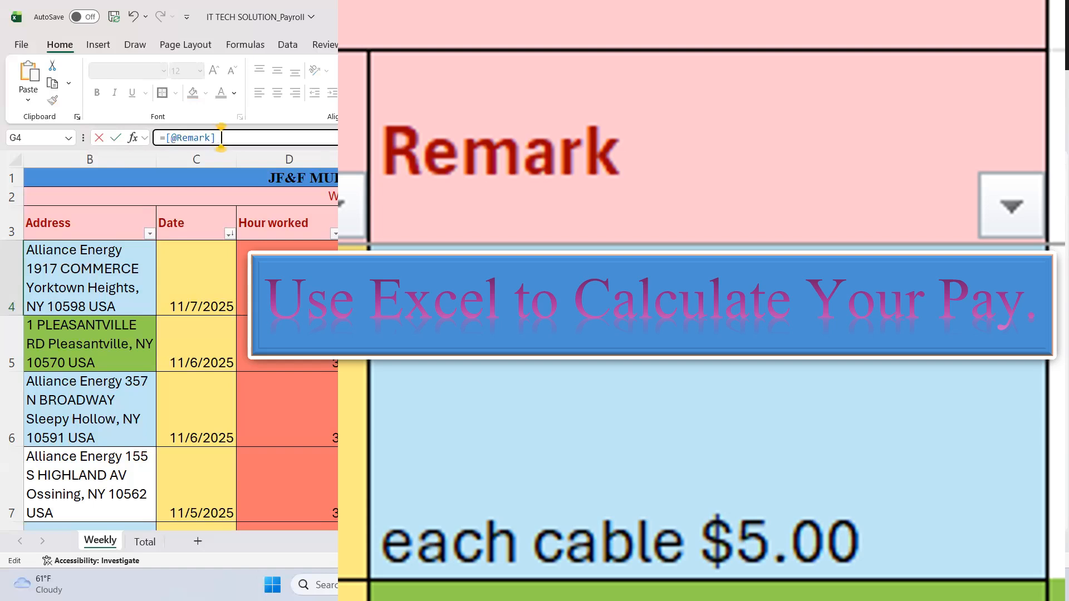
left_click(1002, 279)
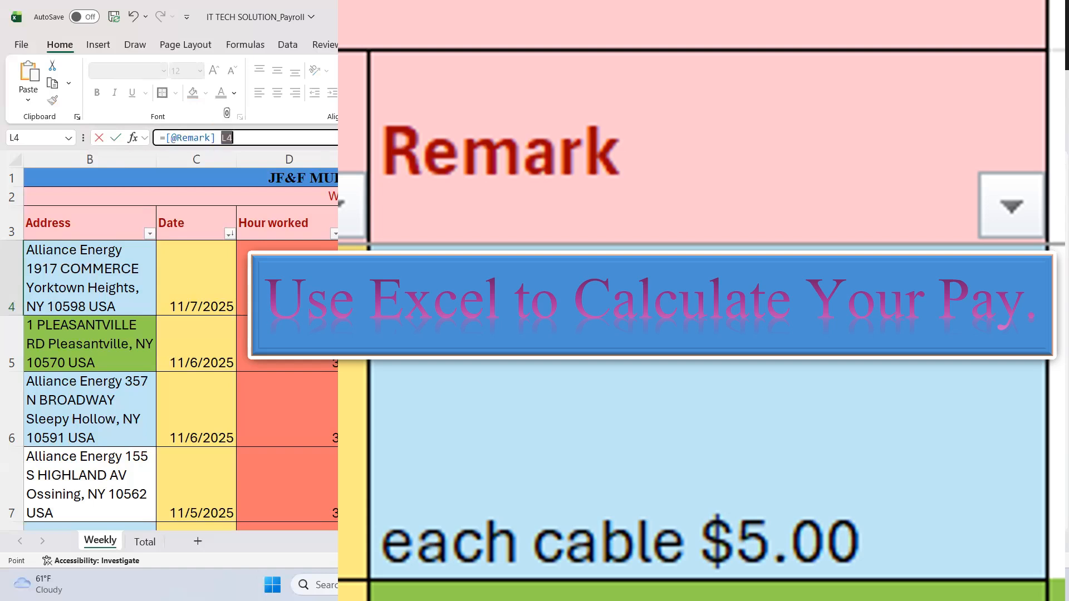